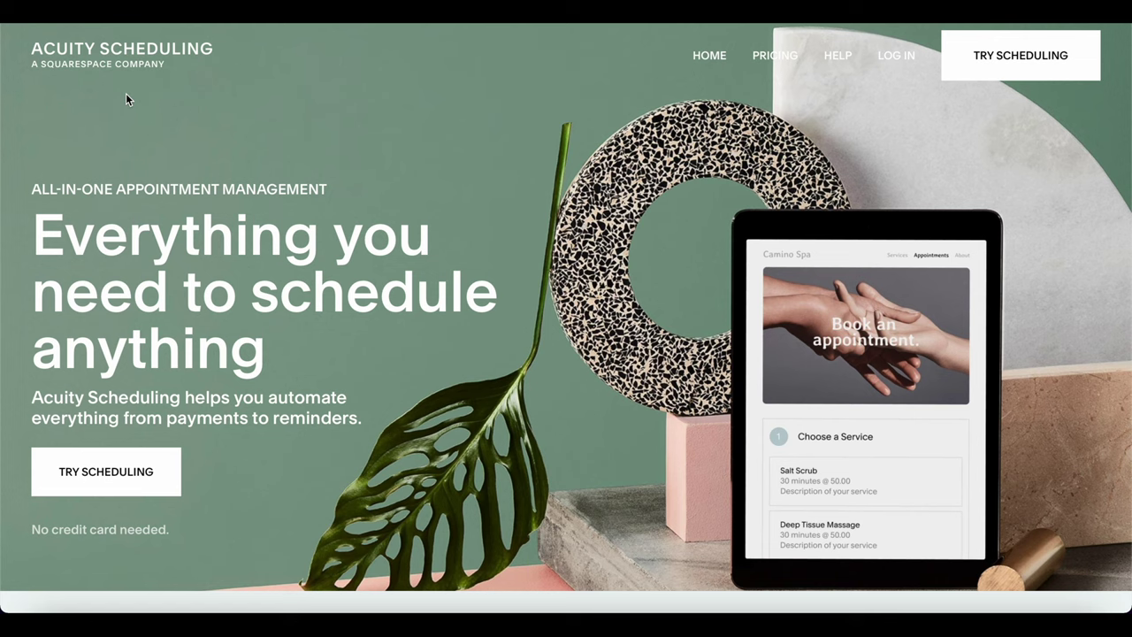
Sign up for an Acuity trial by e-mail, entering the business name, and look over the new dashboard sidebar.
click(99, 463)
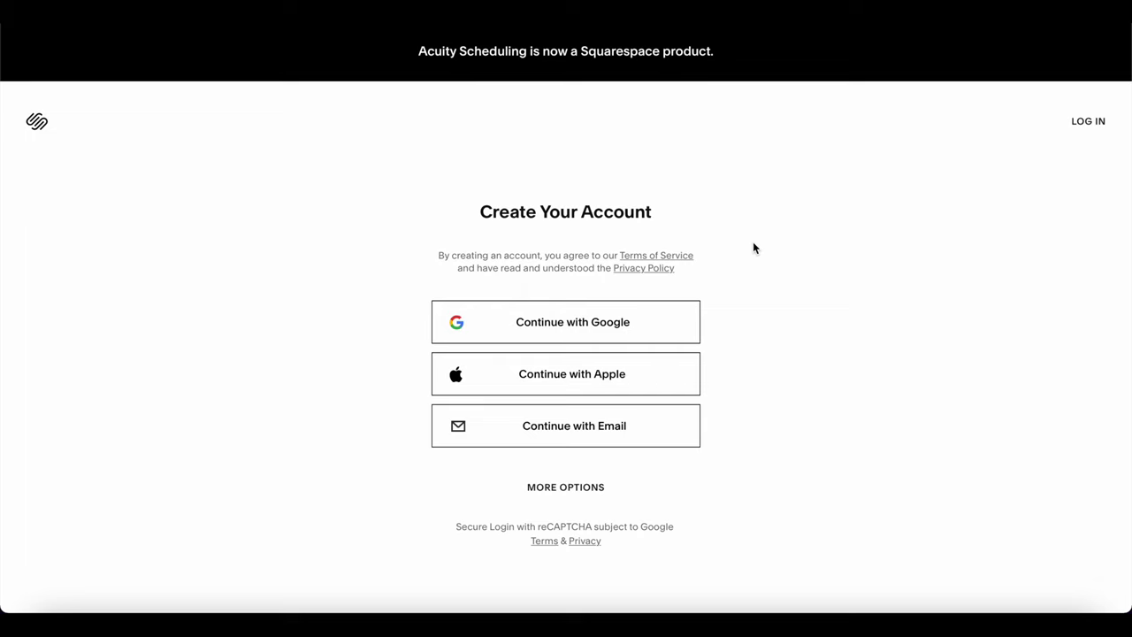
click(590, 437)
text(Blink)
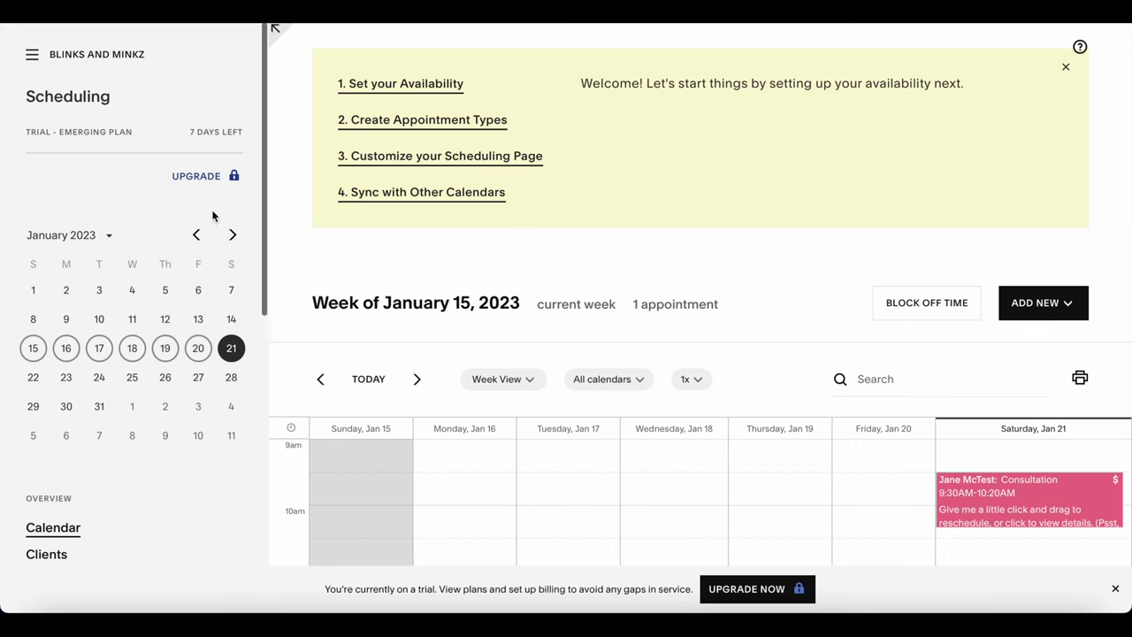
scroll(213, 216, down, 5)
scroll(212, 216, down, 2)
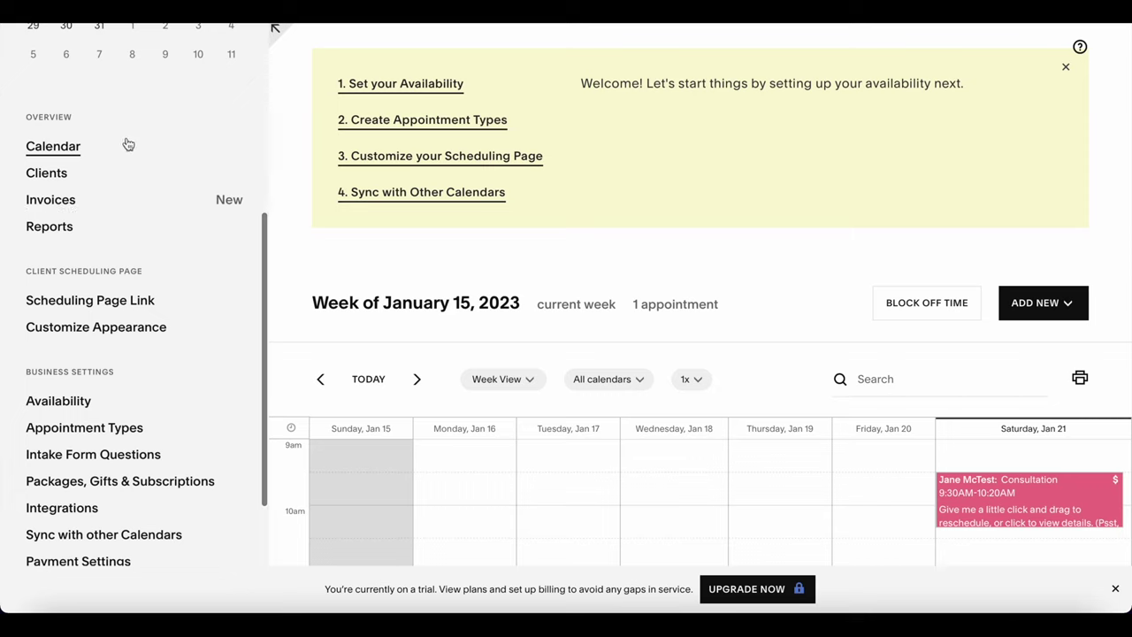
scroll(152, 249, down, 2)
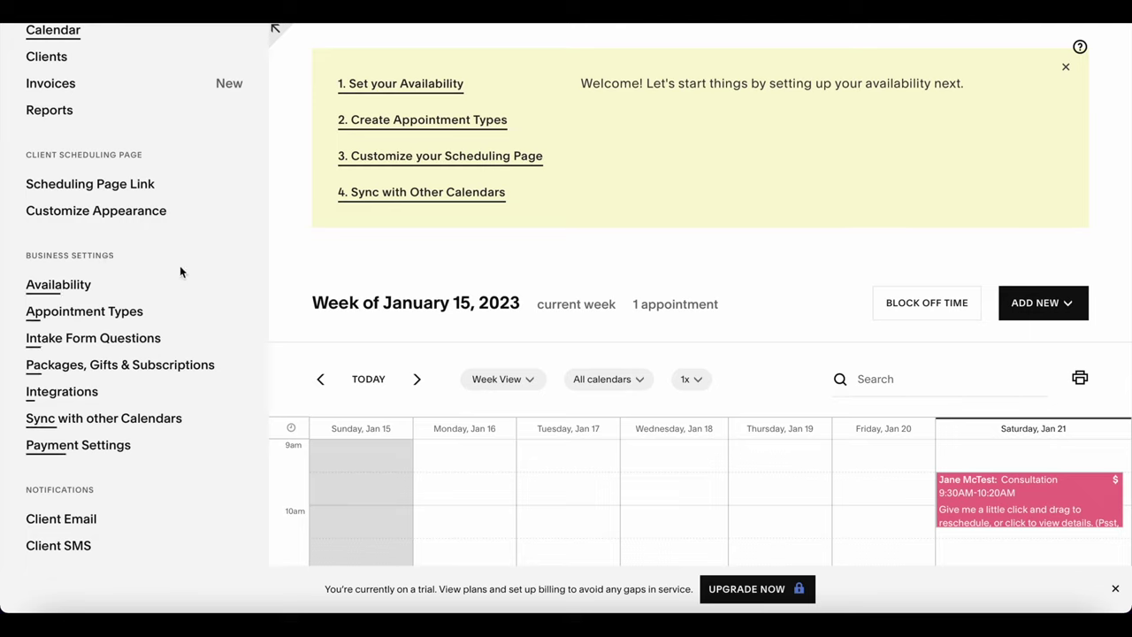
In Availability, replace Monday's hours with 10am, 12pm, 2pm, 4pm, 6pm.
click(79, 287)
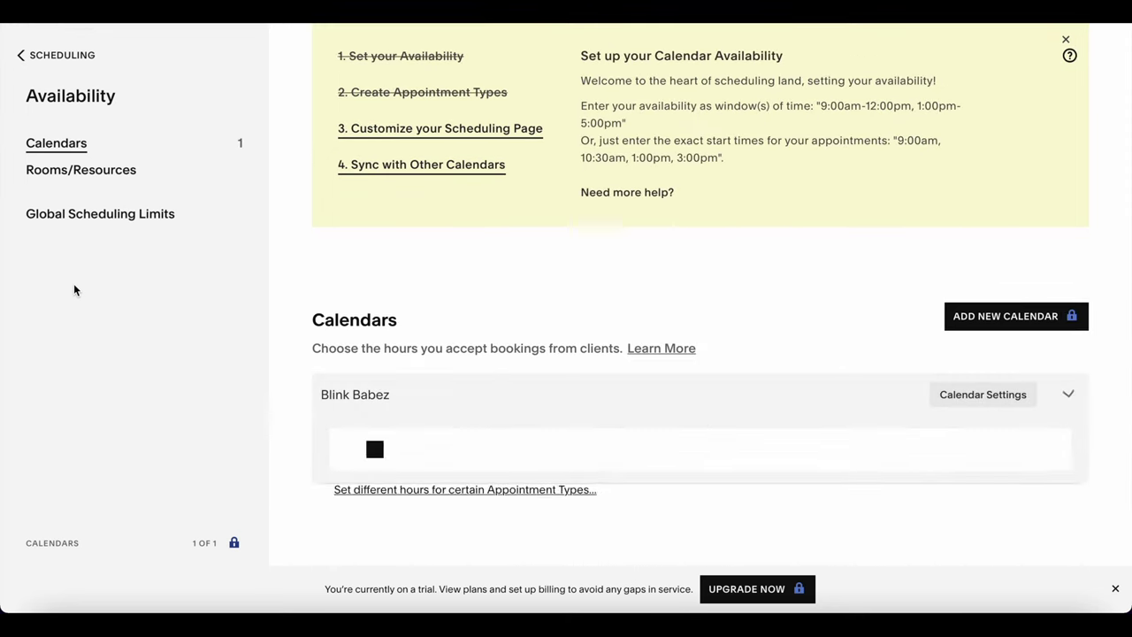
scroll(390, 296, down, 3)
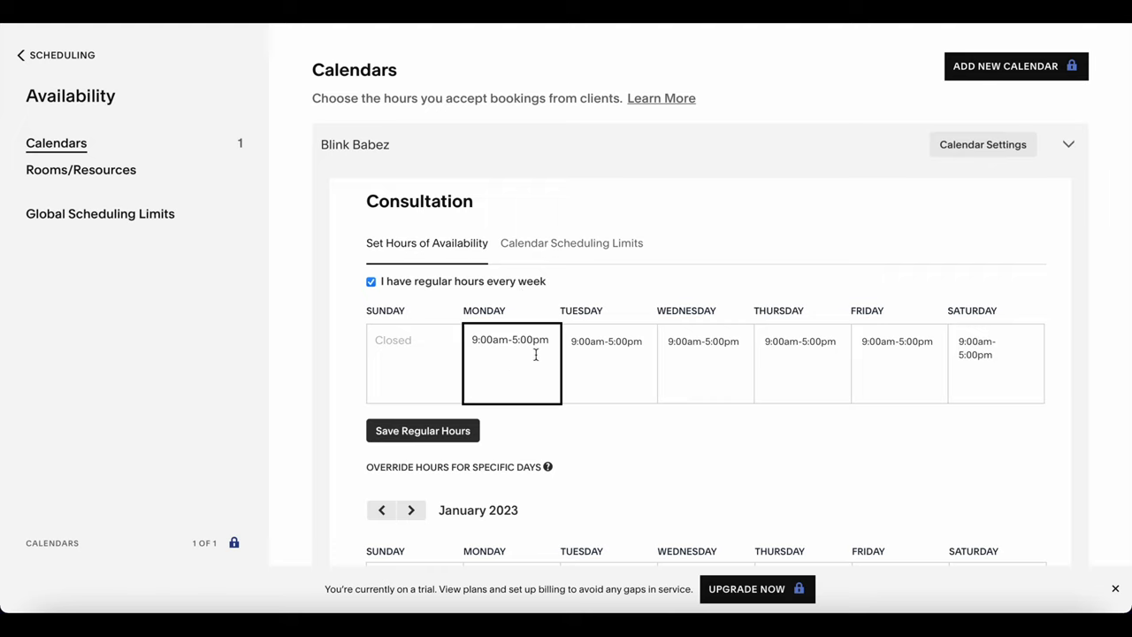
drag(535, 355, 519, 354)
triple_click(519, 354)
key(BackSpace)
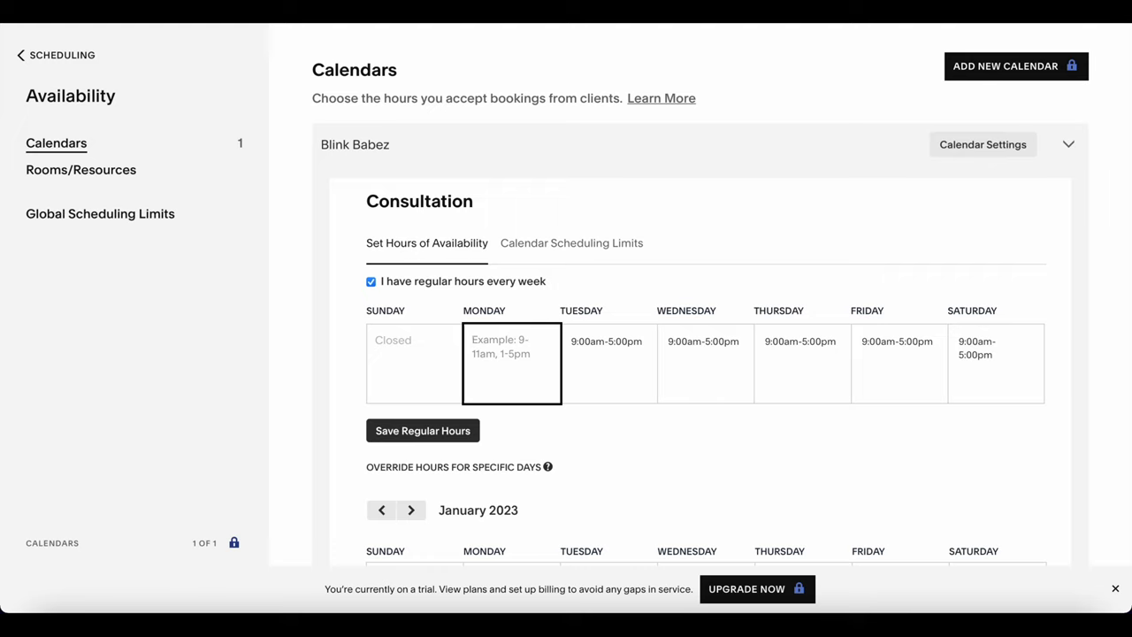
text(10am, 12pm,2pm,)
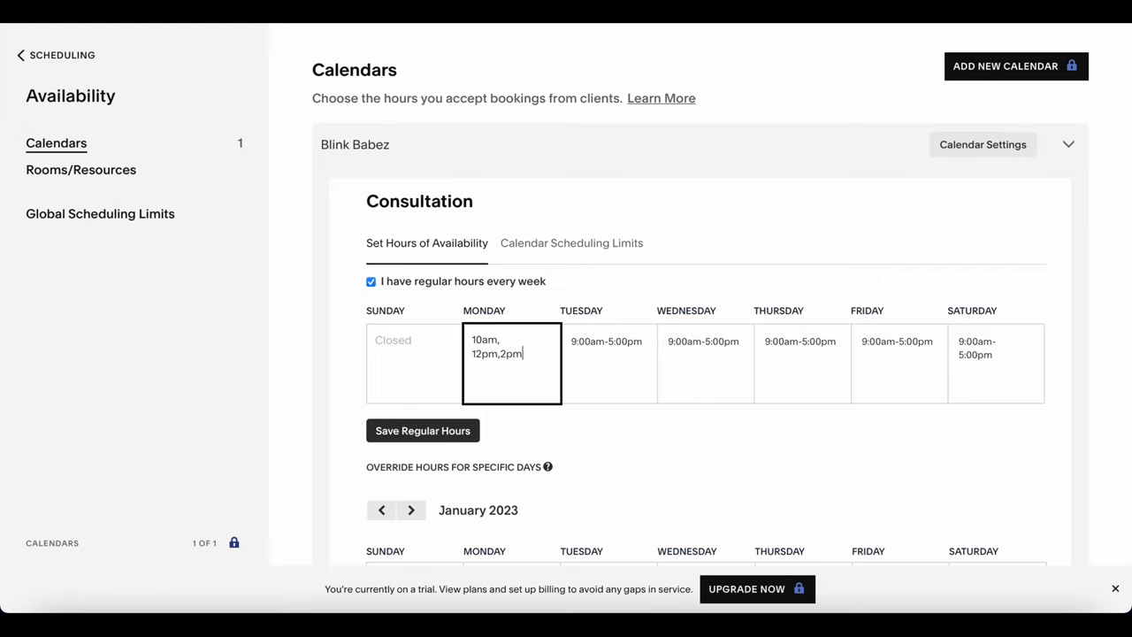
text(4pm, 6pm)
click(633, 458)
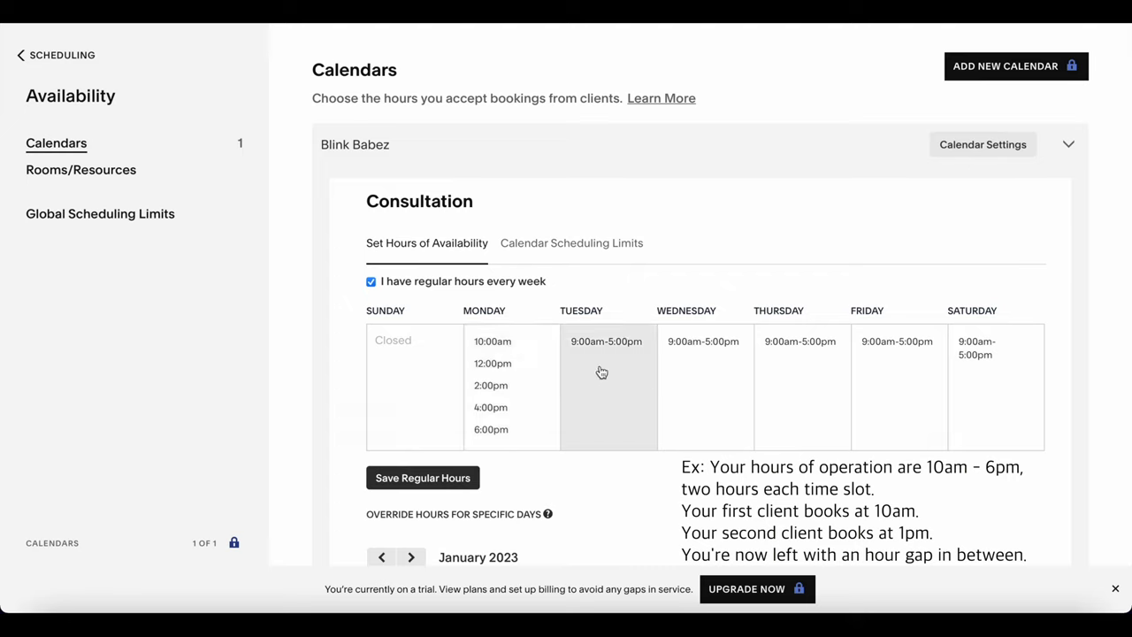
Copy Monday's hours into Tuesday and Wednesday.
click(531, 348)
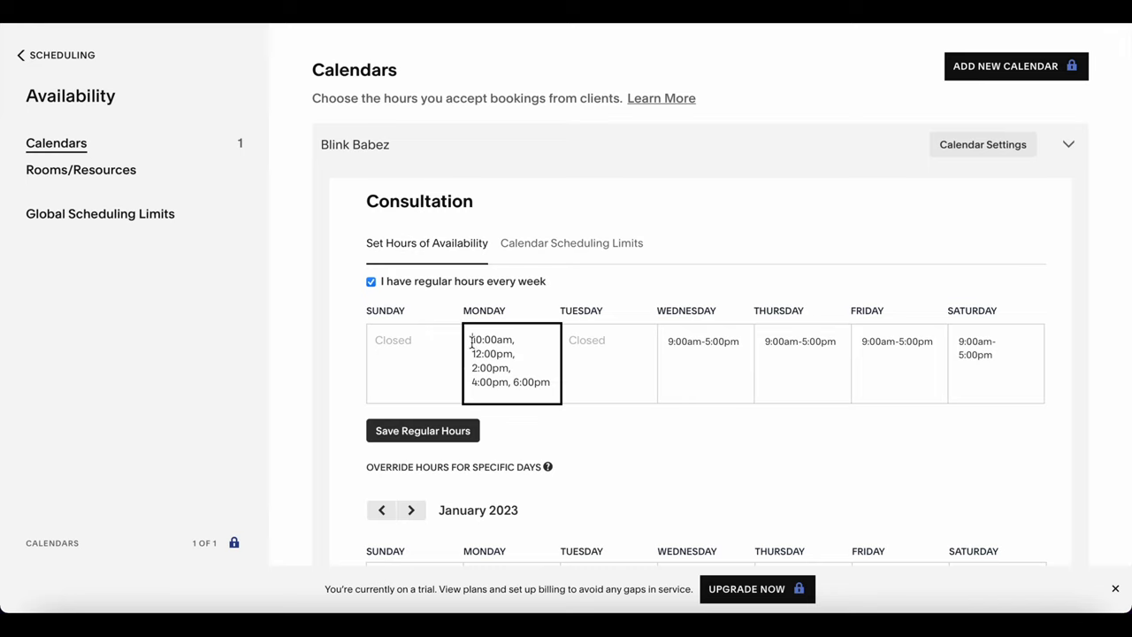
drag(471, 340, 540, 399)
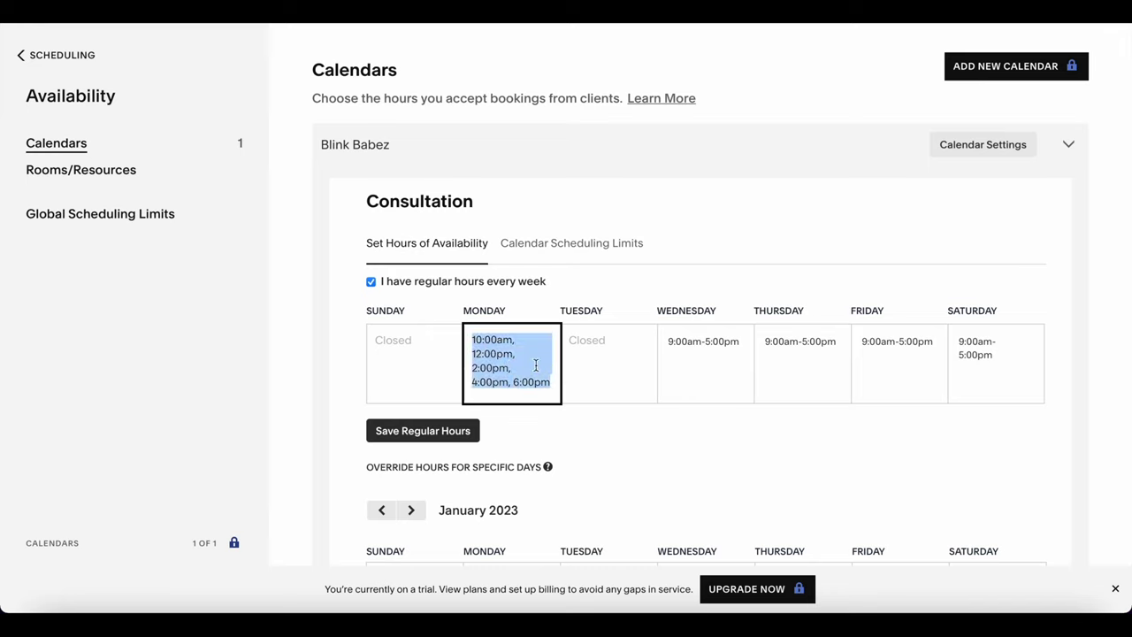
right_click(536, 366)
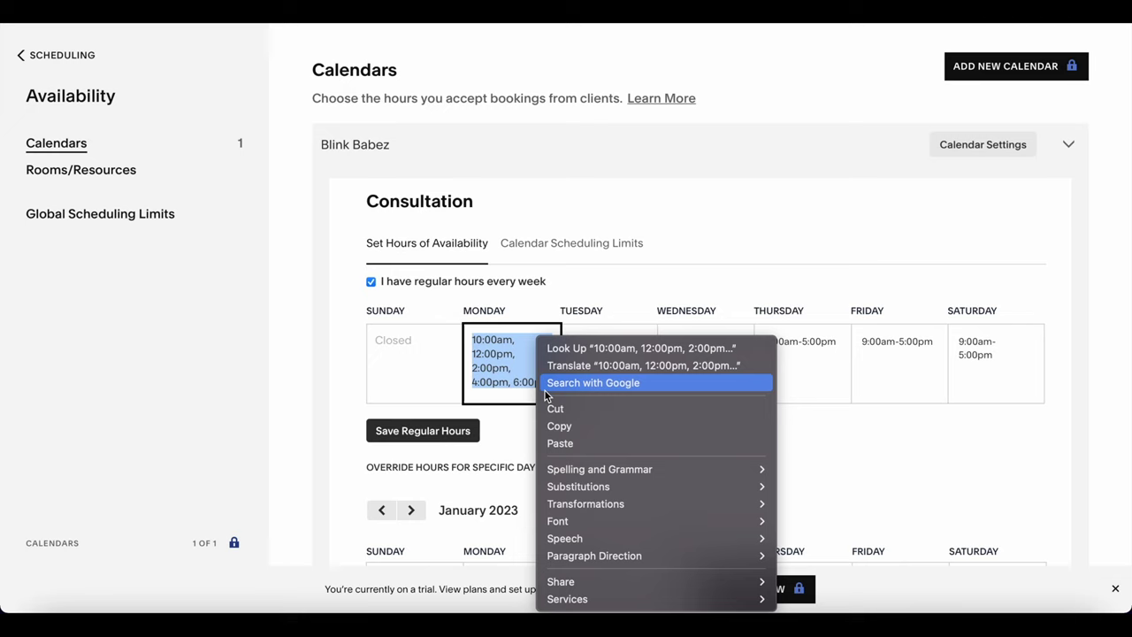
click(568, 425)
click(600, 367)
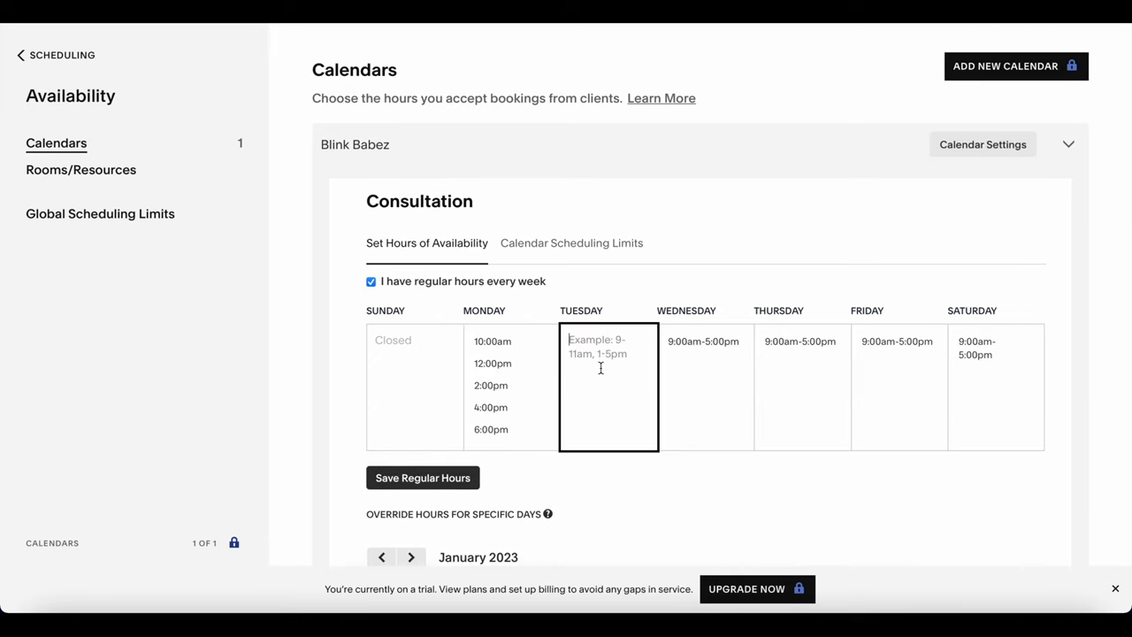
key(ctrl+v)
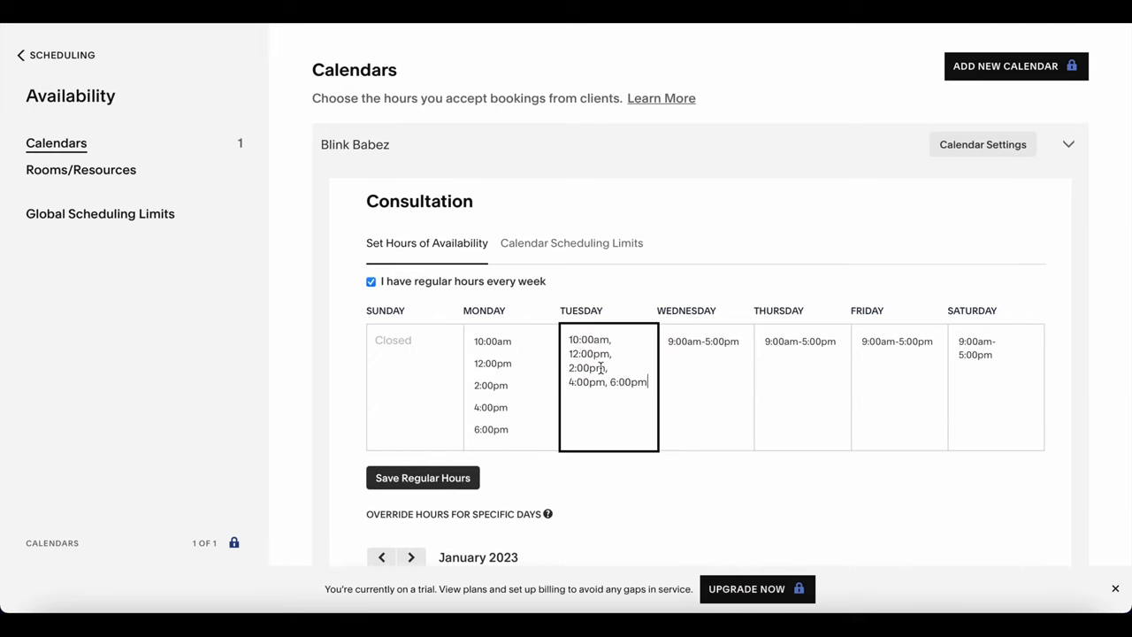
click(722, 375)
key(ctrl+shift+Left)
key(ctrl+shift+Left)
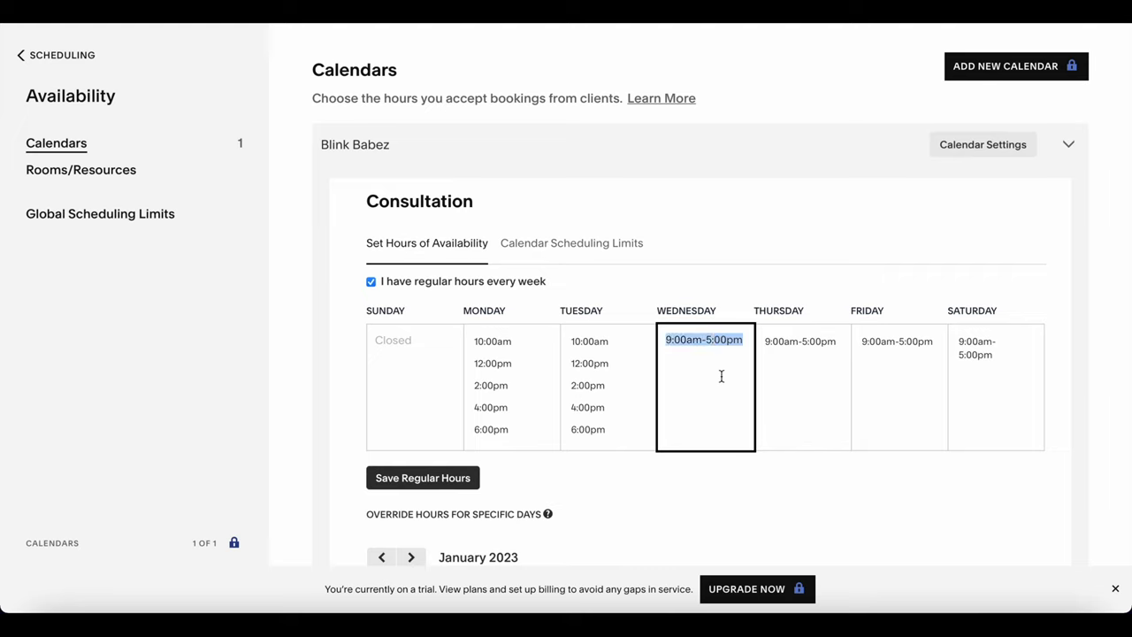
key(BackSpace)
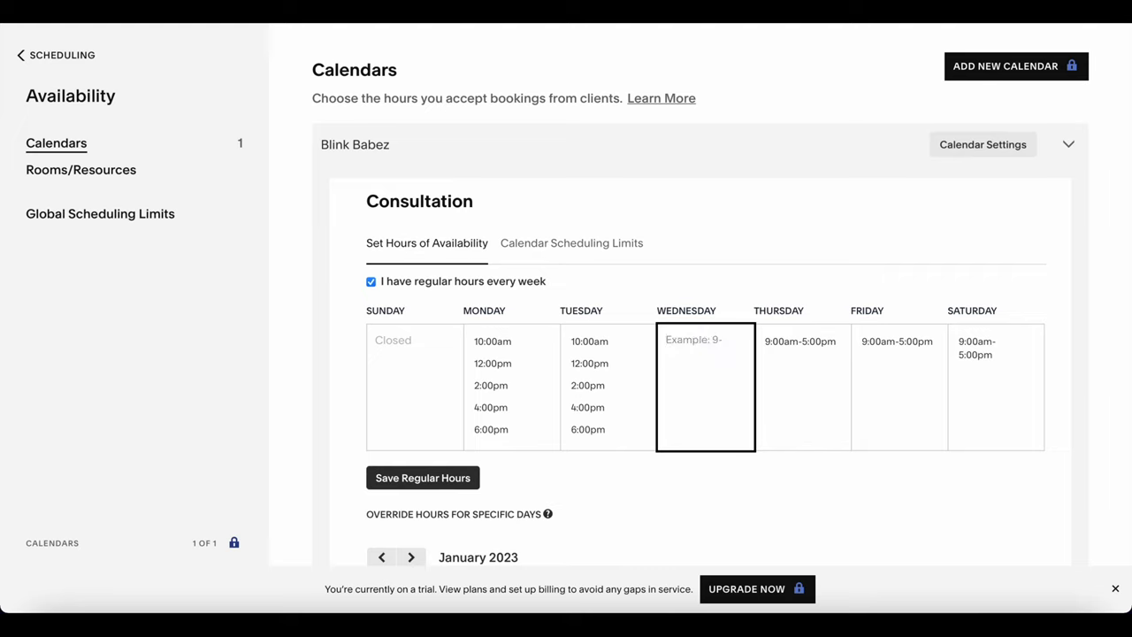
key(ctrl+v)
Replace Thursday's and Friday's hours with Monday's schedule.
click(785, 397)
key(ctrl+shift+Left)
key(ctrl+shift+Left)
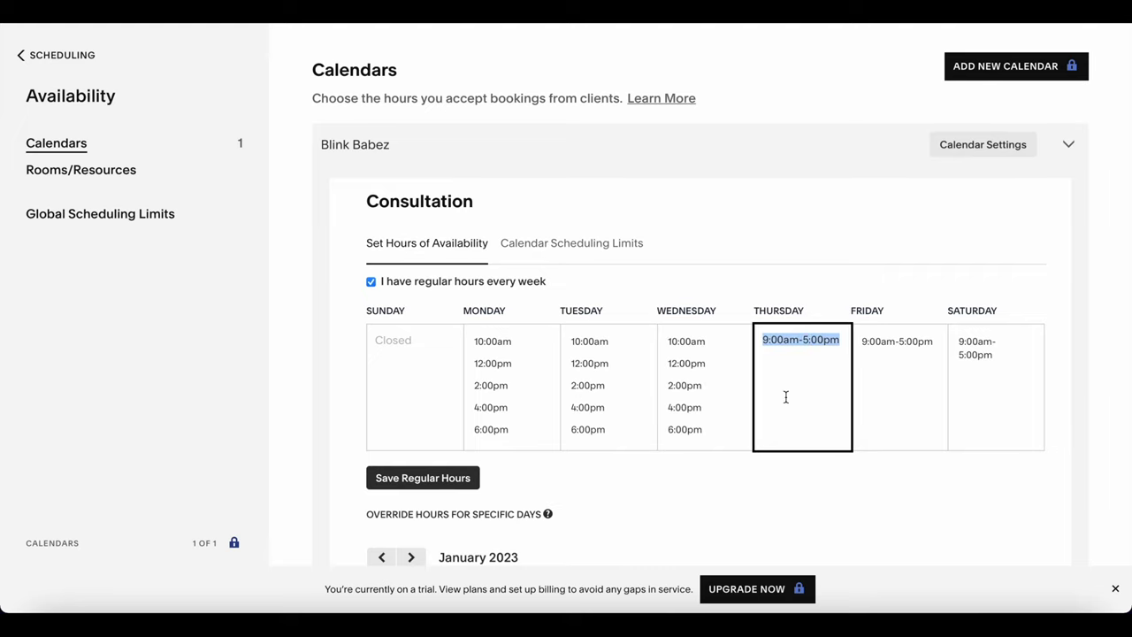
key(BackSpace)
key(ctrl+v)
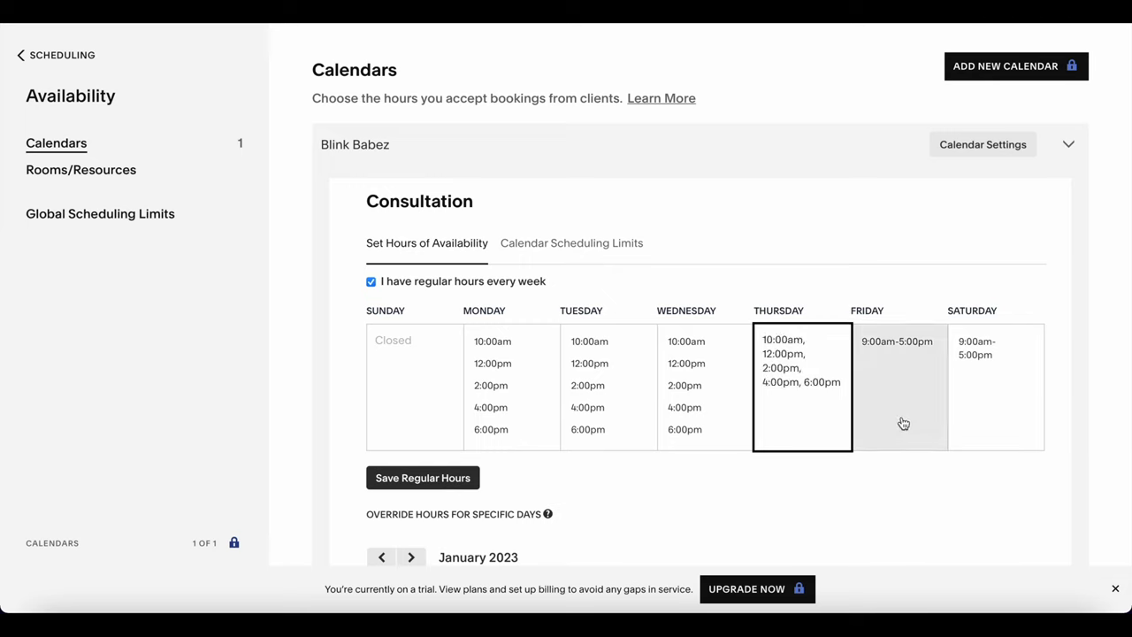
click(900, 410)
key(ctrl+shift+Left)
key(ctrl+shift+Left)
key(BackSpace)
key(ctrl+v)
Give Saturday the same hours and save the regular weekly hours.
click(1014, 393)
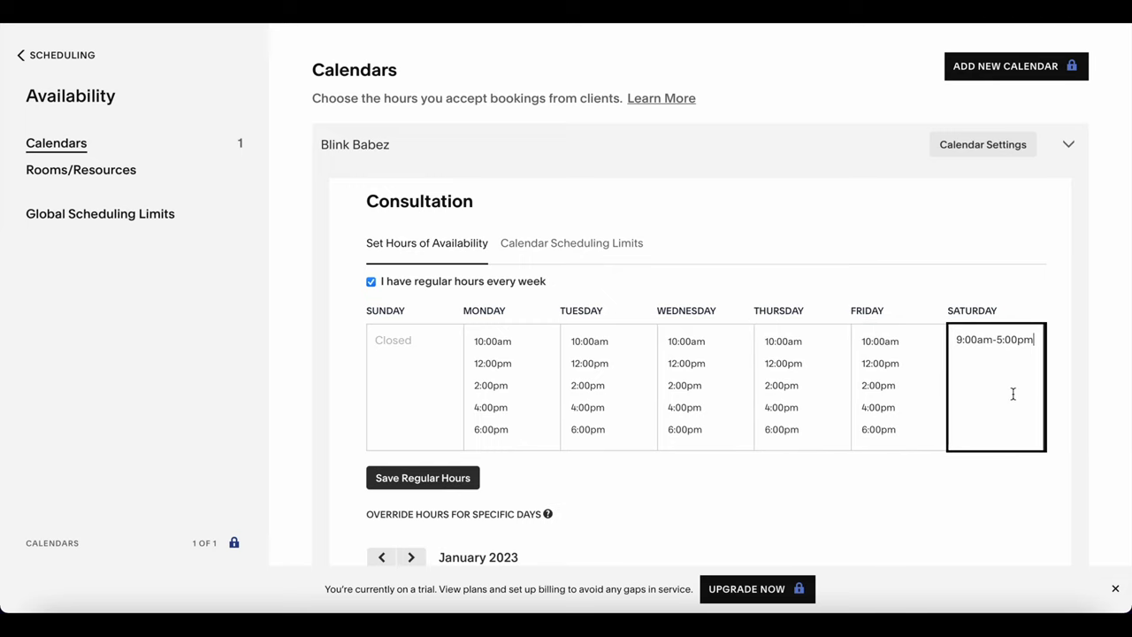
key(ctrl+shift+Left)
key(ctrl+shift+Left)
key(BackSpace)
key(ctrl+v)
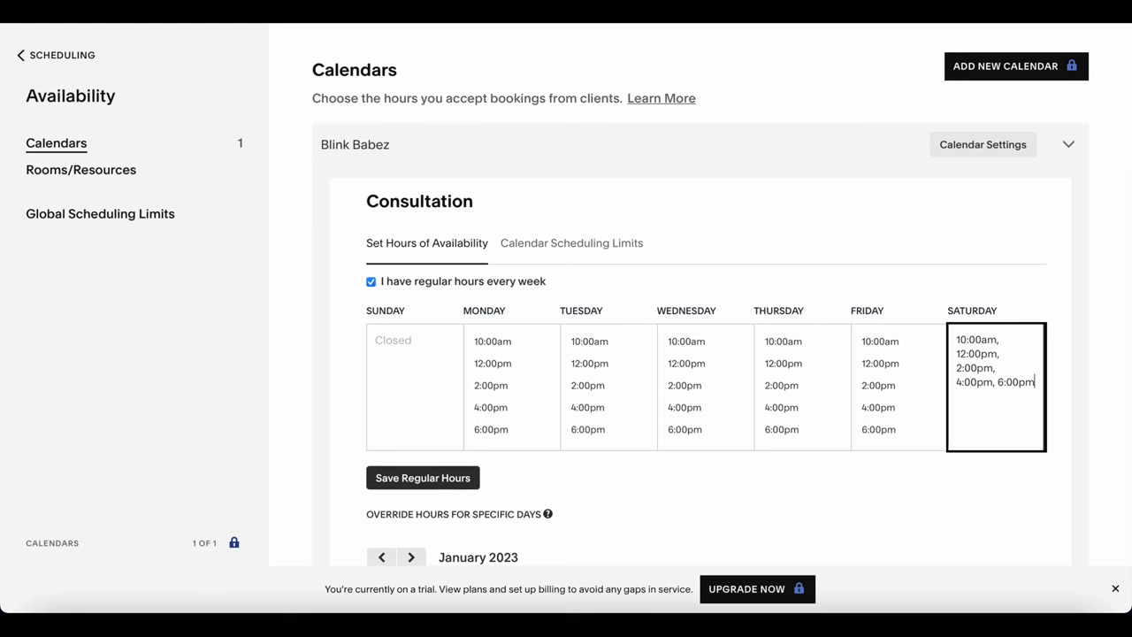
click(960, 529)
scroll(805, 450, down, 3)
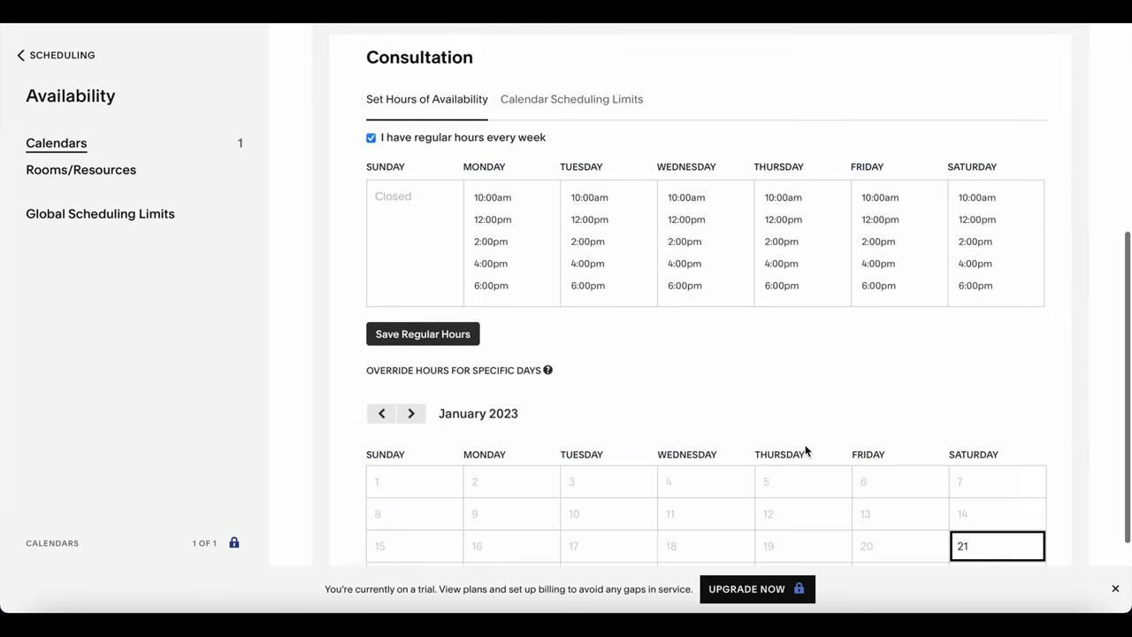
click(406, 276)
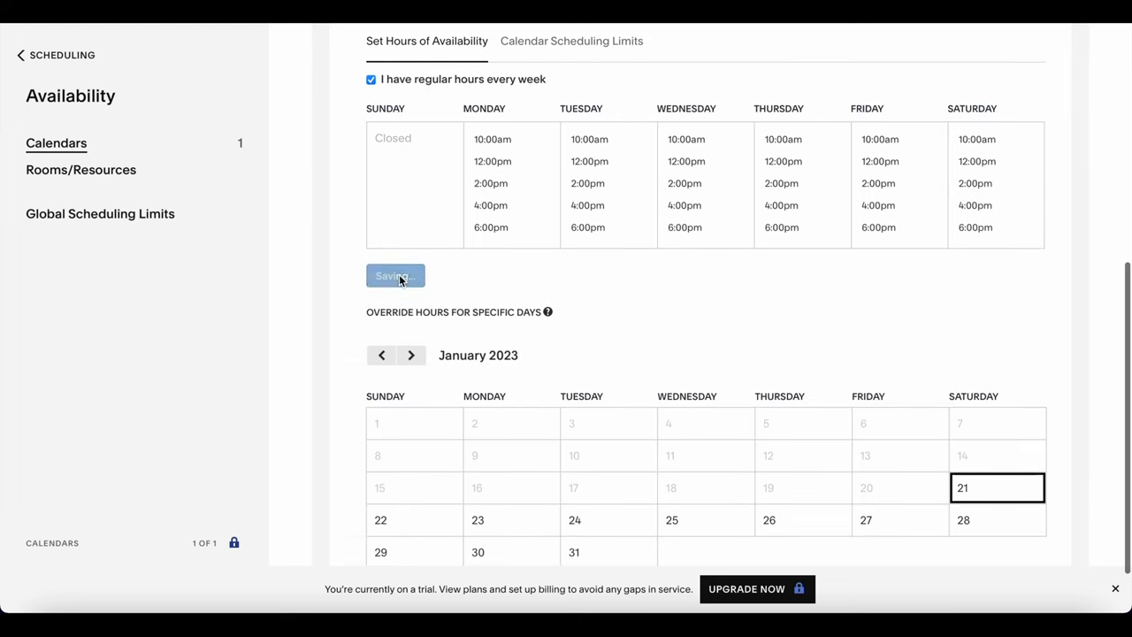
scroll(510, 294, up, 3)
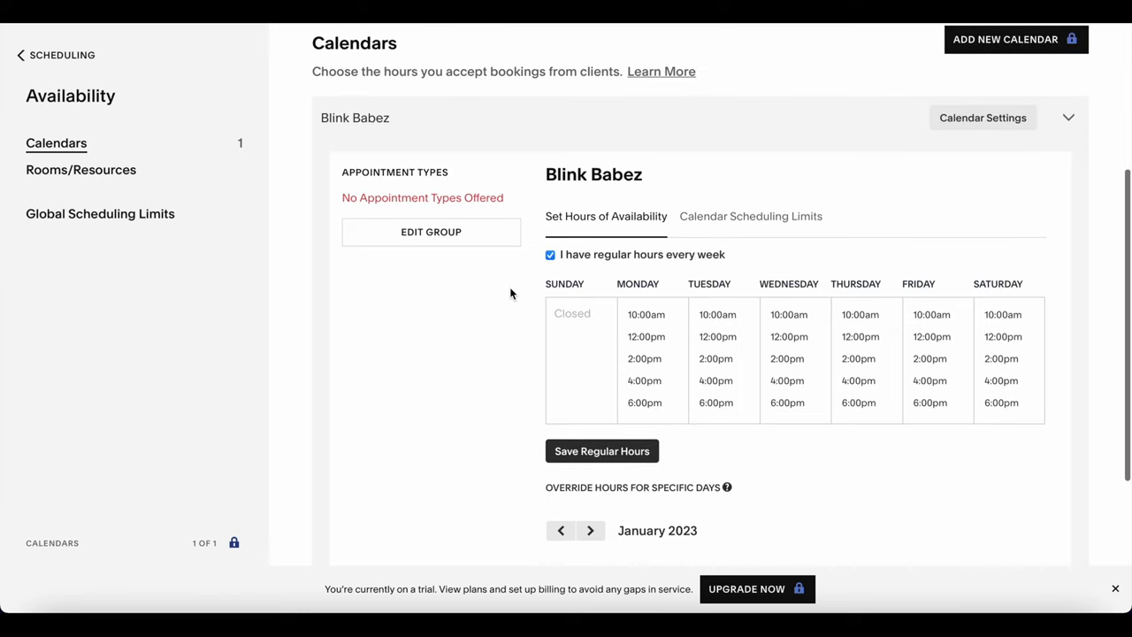
On Scheduling Limits, set the minimum advance-booking notice to 24 hours.
click(743, 228)
scroll(696, 315, down, 5)
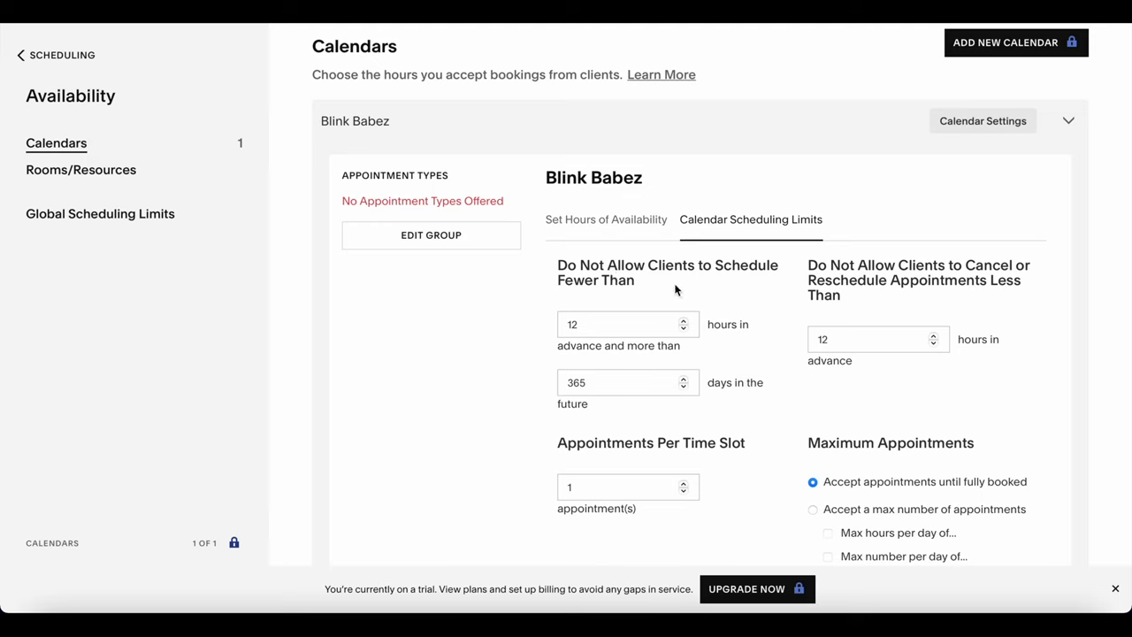
click(683, 329)
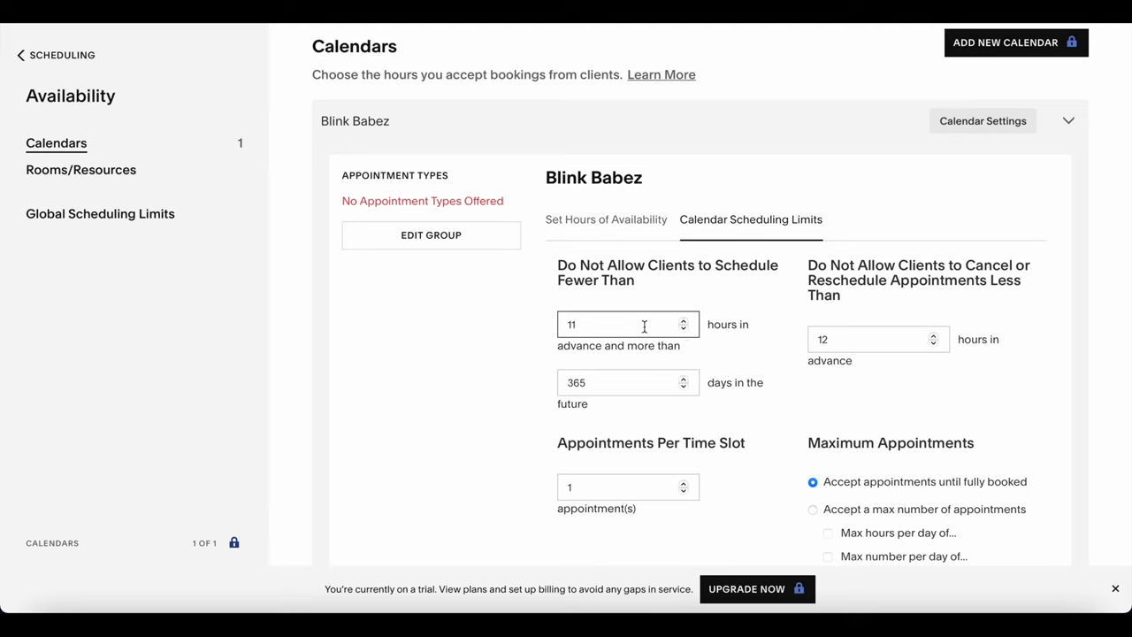
double_click(644, 327)
key(BackSpace)
text(24)
click(734, 362)
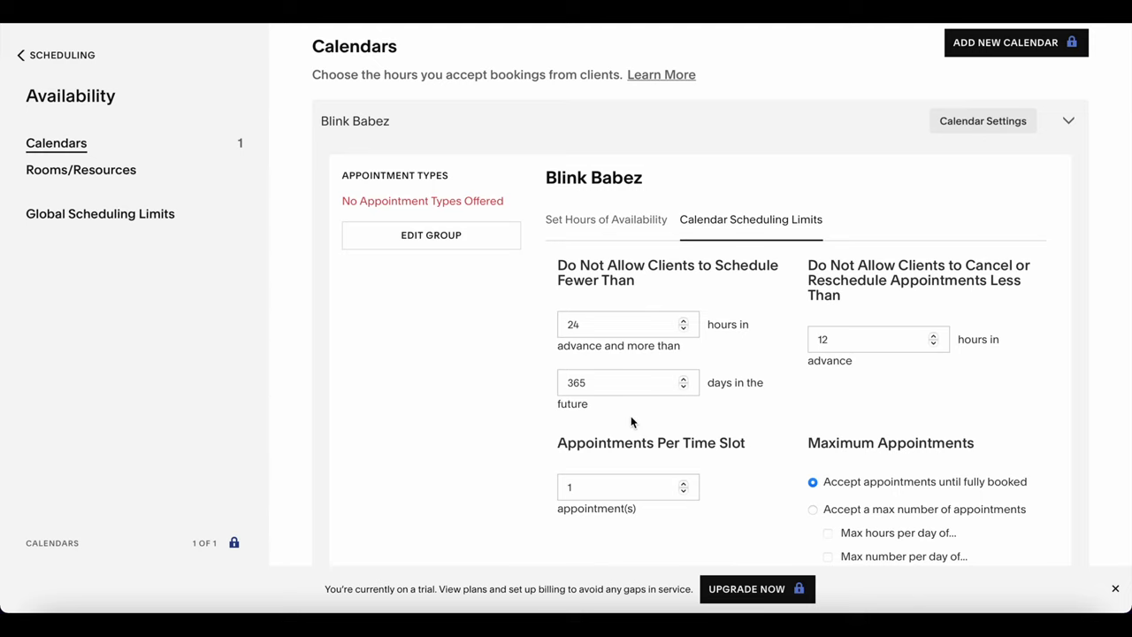
scroll(630, 417, down, 1)
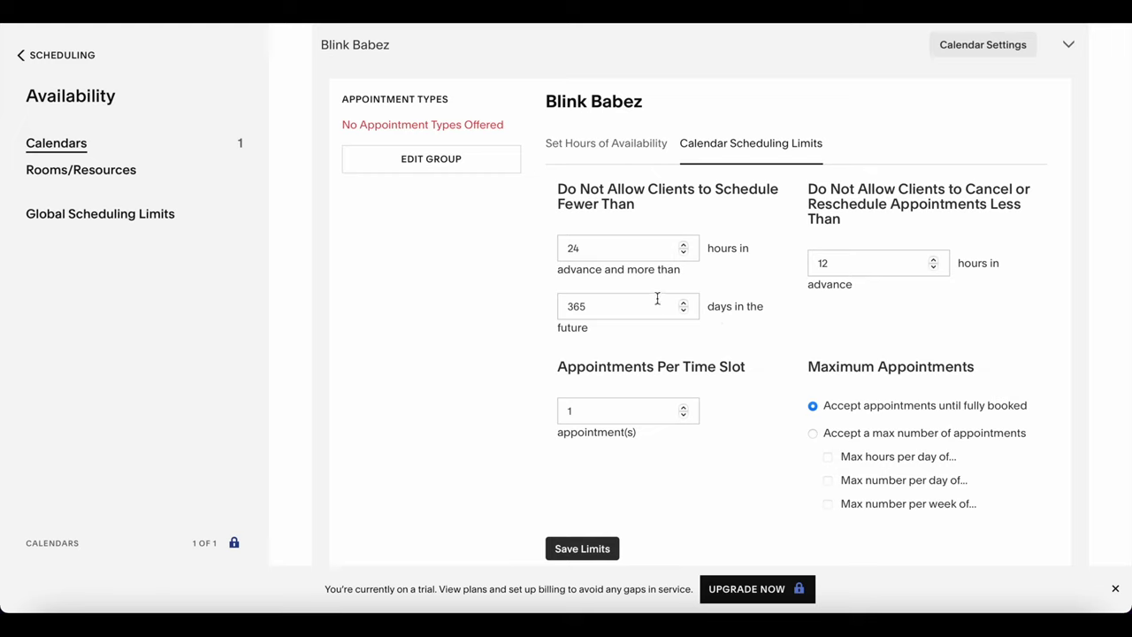
Limit how far ahead clients can book from 364 to 31 days.
click(683, 310)
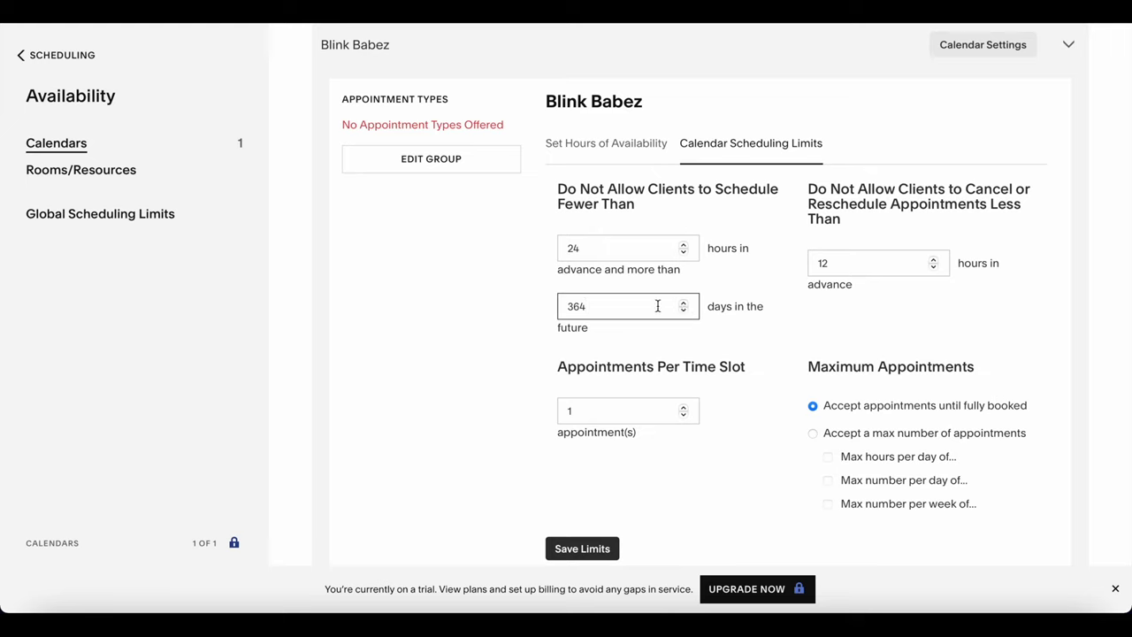
double_click(658, 306)
key(BackSpace)
text(31)
key(shift+Tab)
click(627, 307)
Require 24 hours' notice to cancel or reschedule.
click(934, 262)
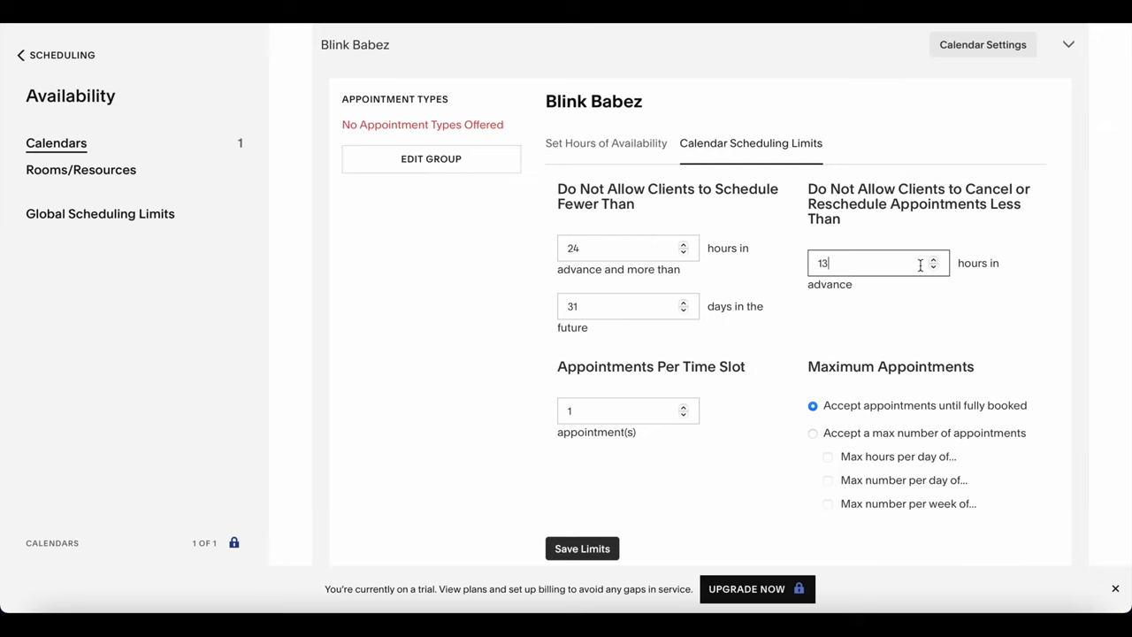
double_click(920, 265)
text(24)
scroll(920, 292, down, 1)
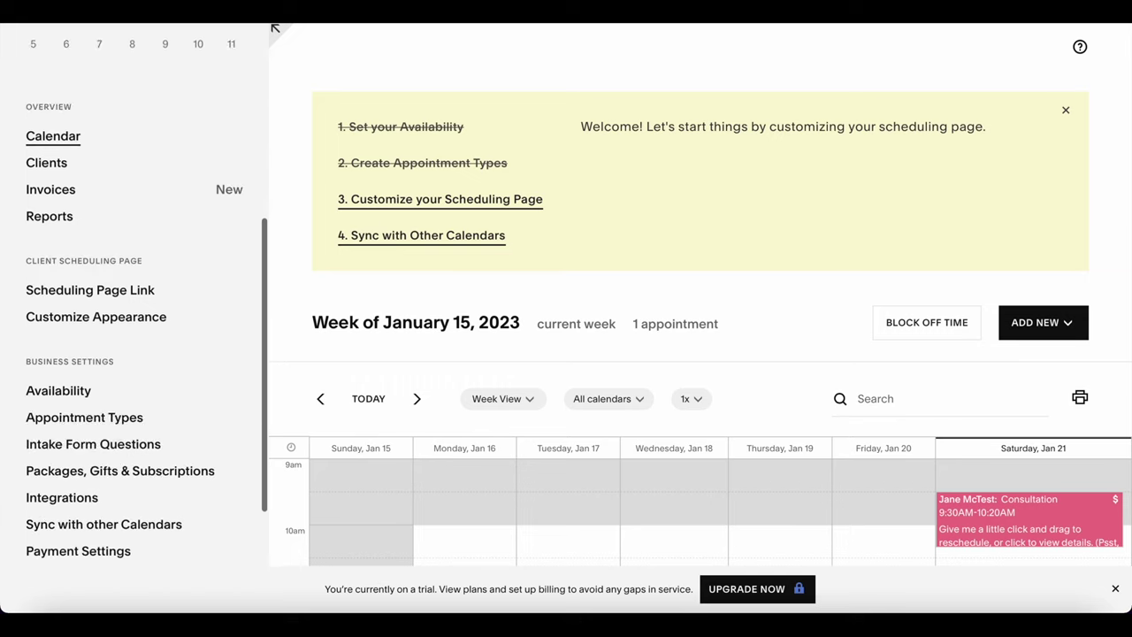
Start a new appointment type named Classic Set.
click(114, 307)
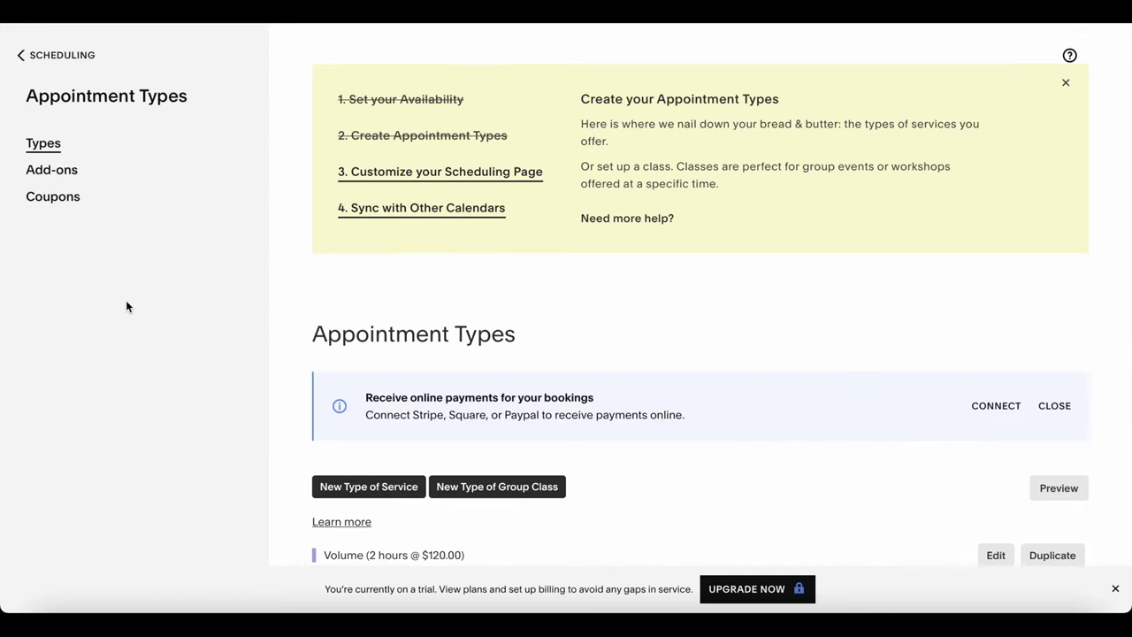
scroll(296, 278, down, 1)
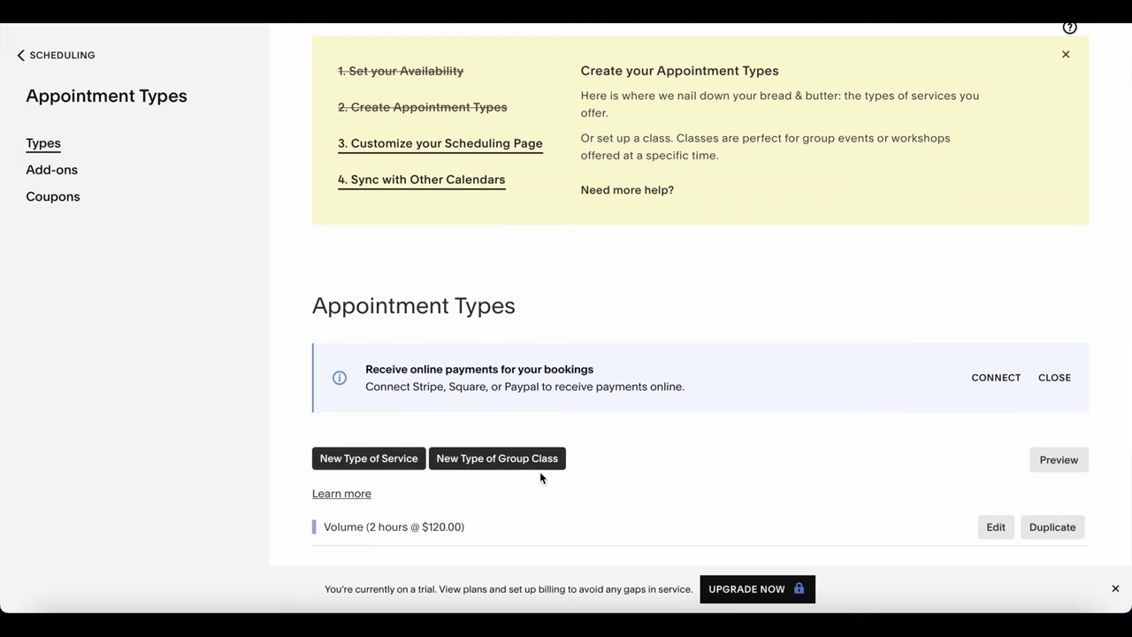
click(364, 467)
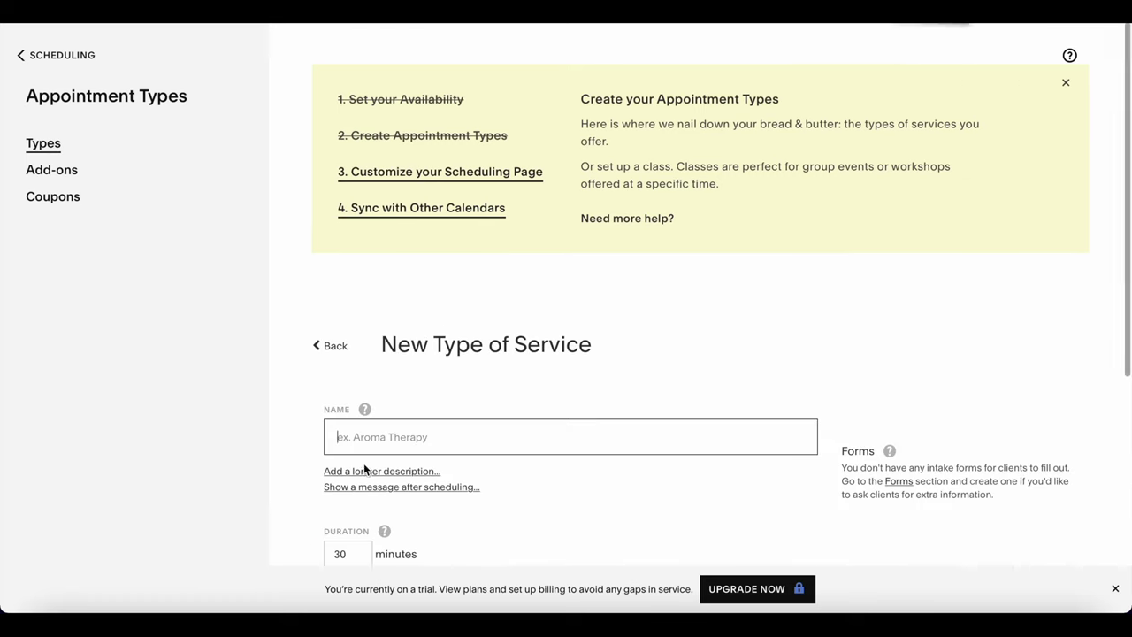
click(427, 431)
text(C)
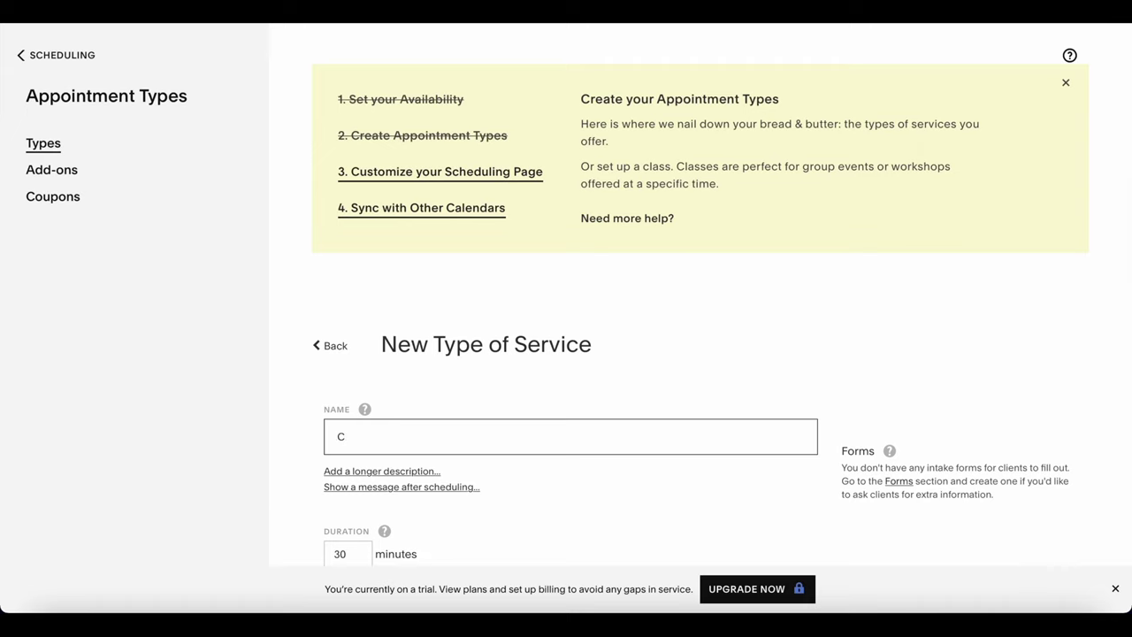
text(lassic Set)
Give Classic Set a 120-minute duration and a $100.00 price.
scroll(481, 461, down, 2)
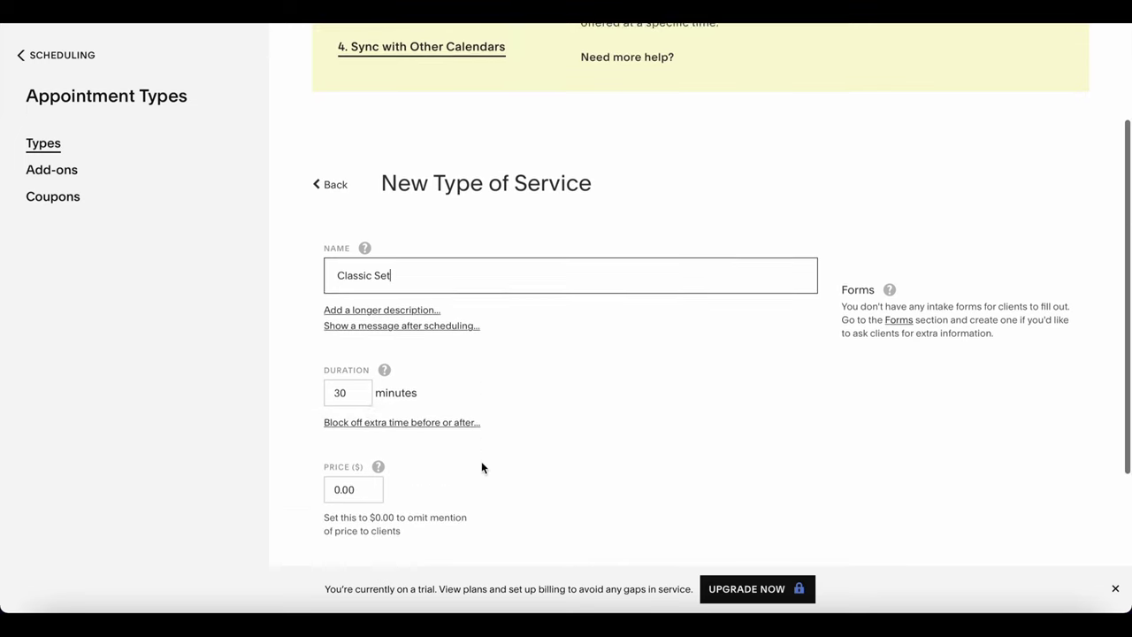
double_click(352, 391)
key(BackSpace)
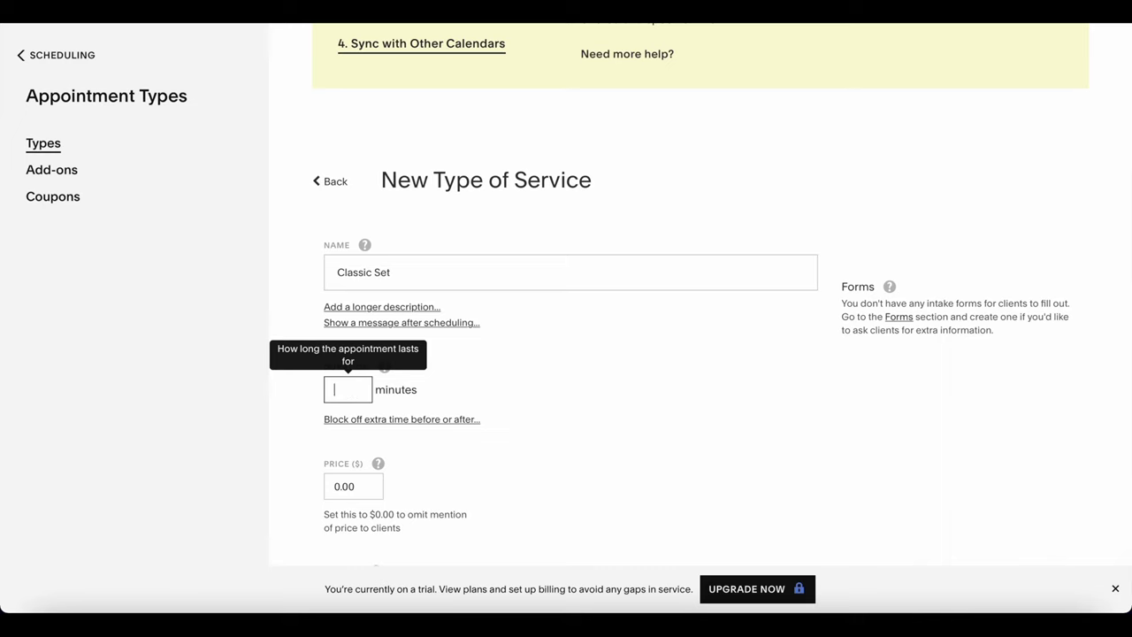
text(120)
key(Tab)
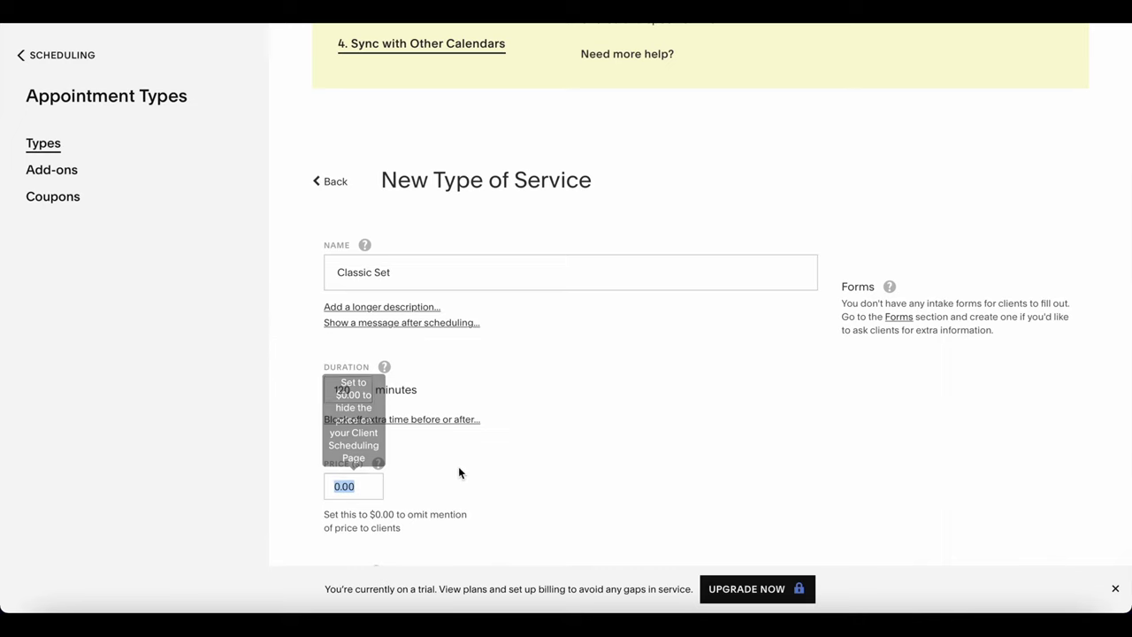
scroll(422, 487, down, 1)
text(100.00)
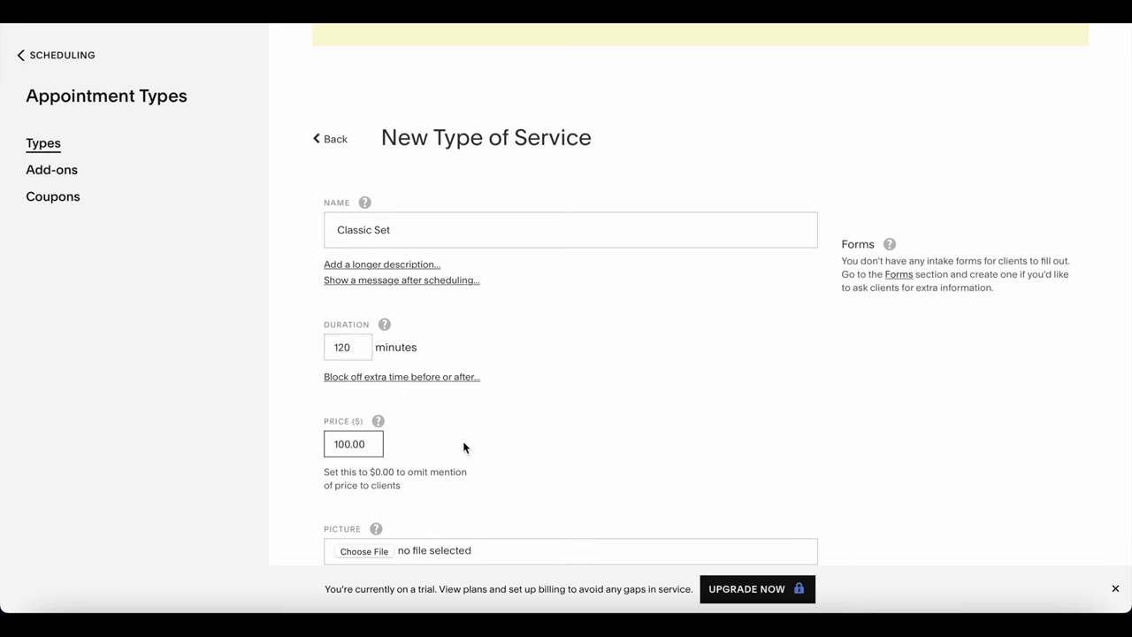
scroll(300, 358, down, 2)
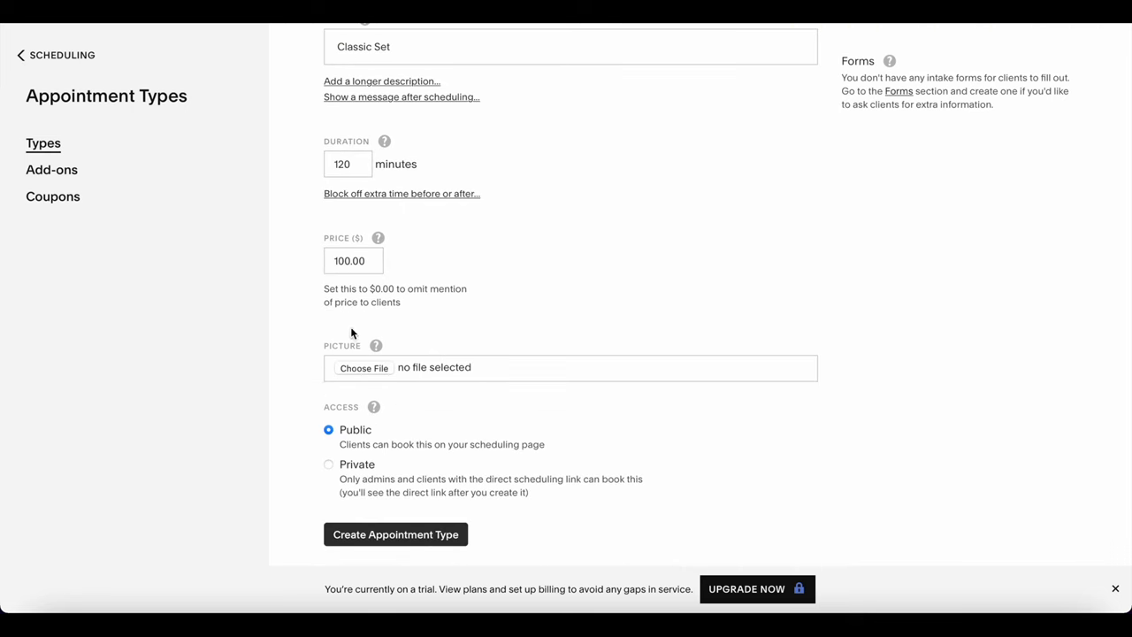
mouse_move(379, 346)
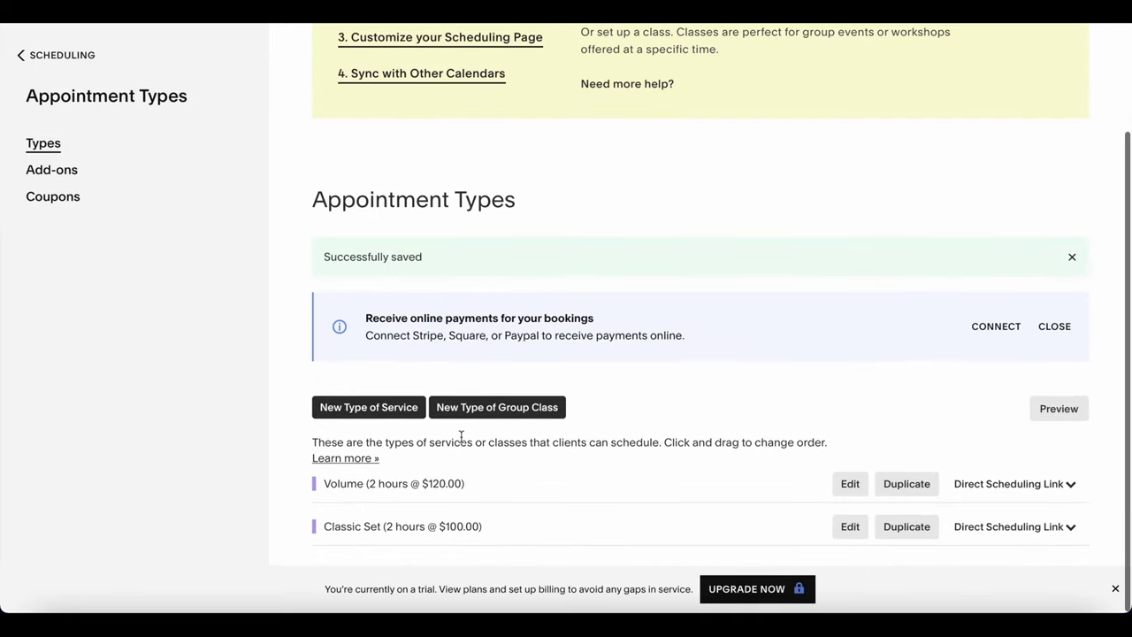
Start a new add-on named Bottom lashes.
click(55, 169)
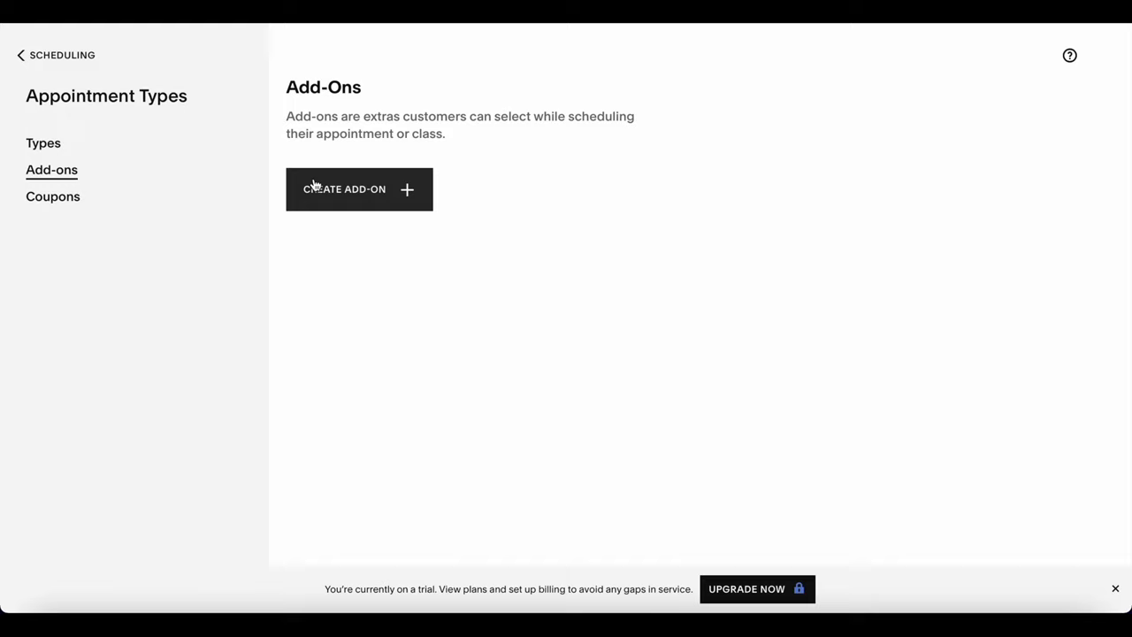
click(336, 202)
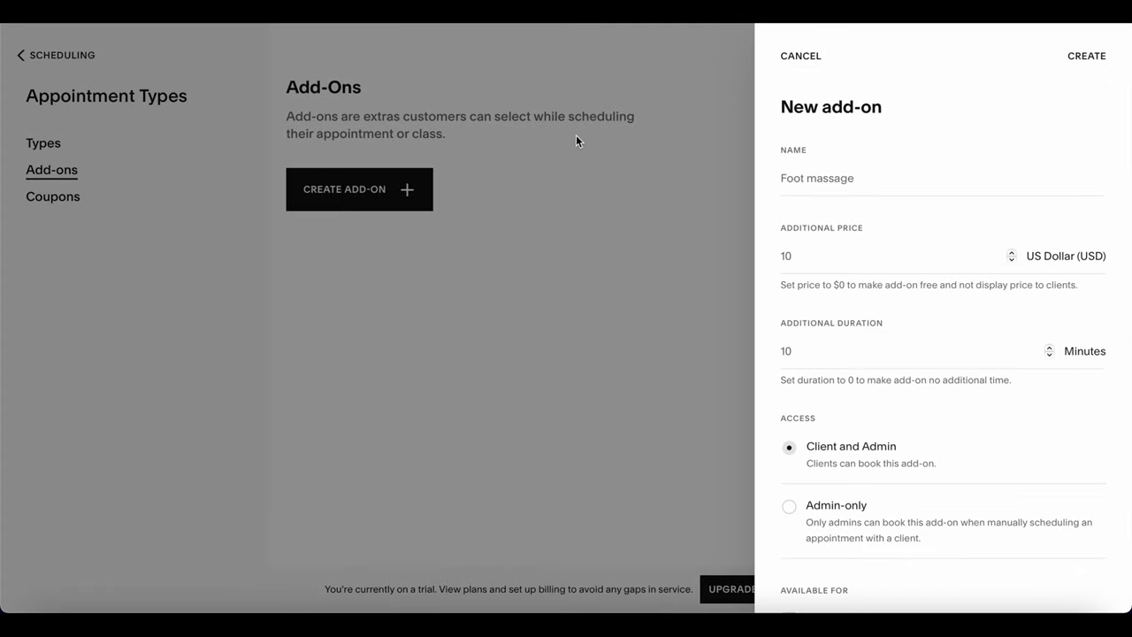
click(827, 181)
text(Bottom)
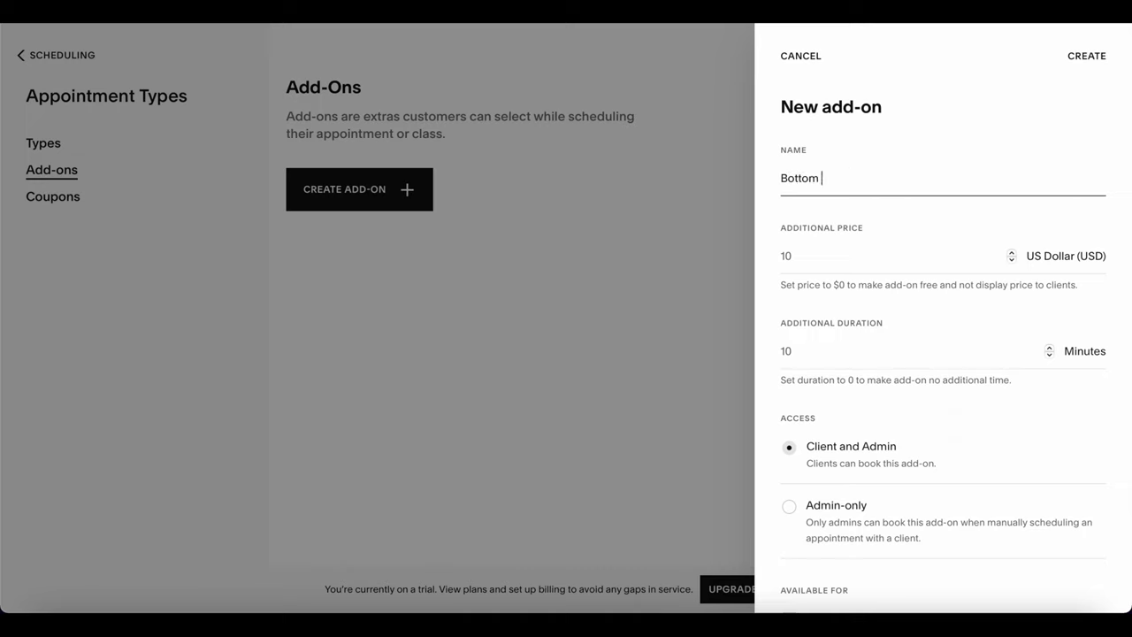
text( lashes)
Give the add-on $20 extra price and 20 extra minutes for all appointment types, then create it.
click(830, 269)
key(Delete)
text(20)
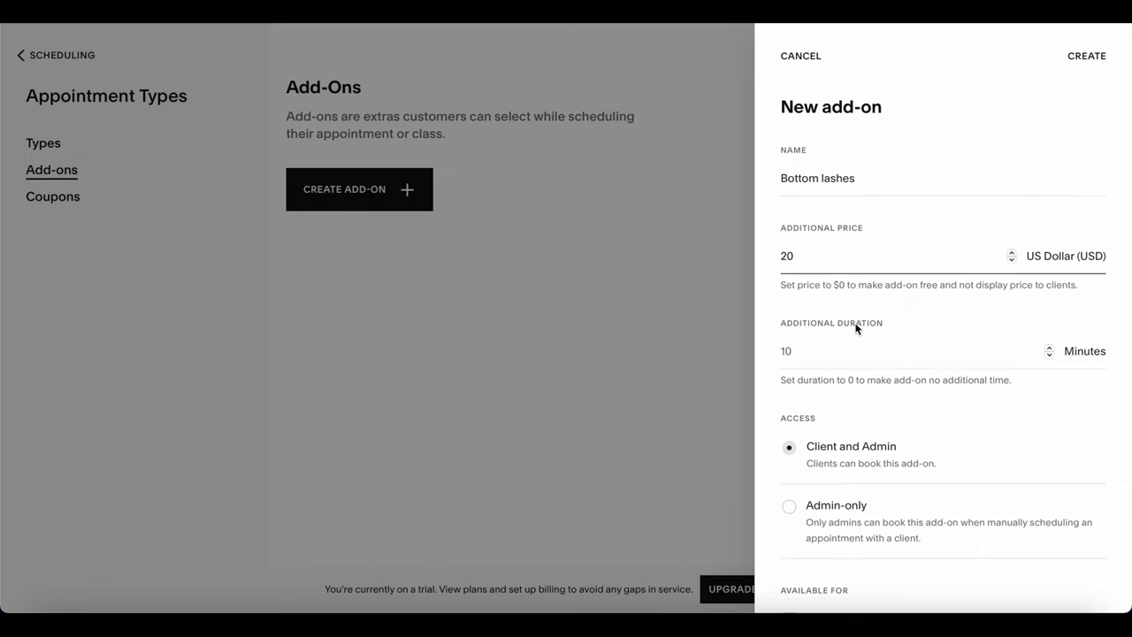
click(851, 353)
key(Delete)
text(20)
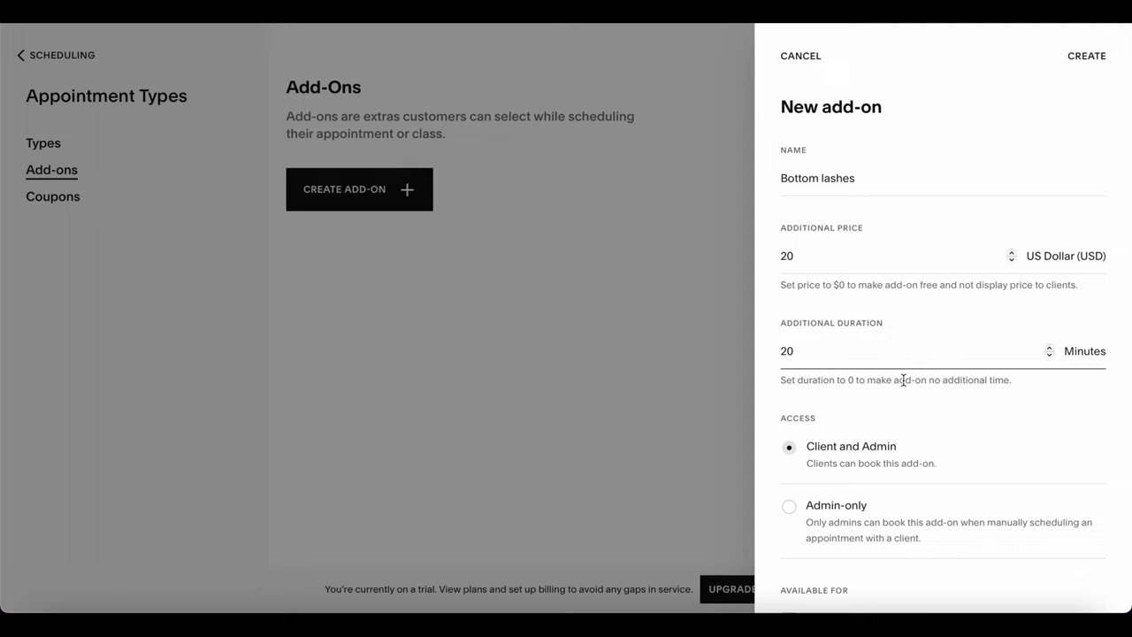
scroll(915, 395, down, 2)
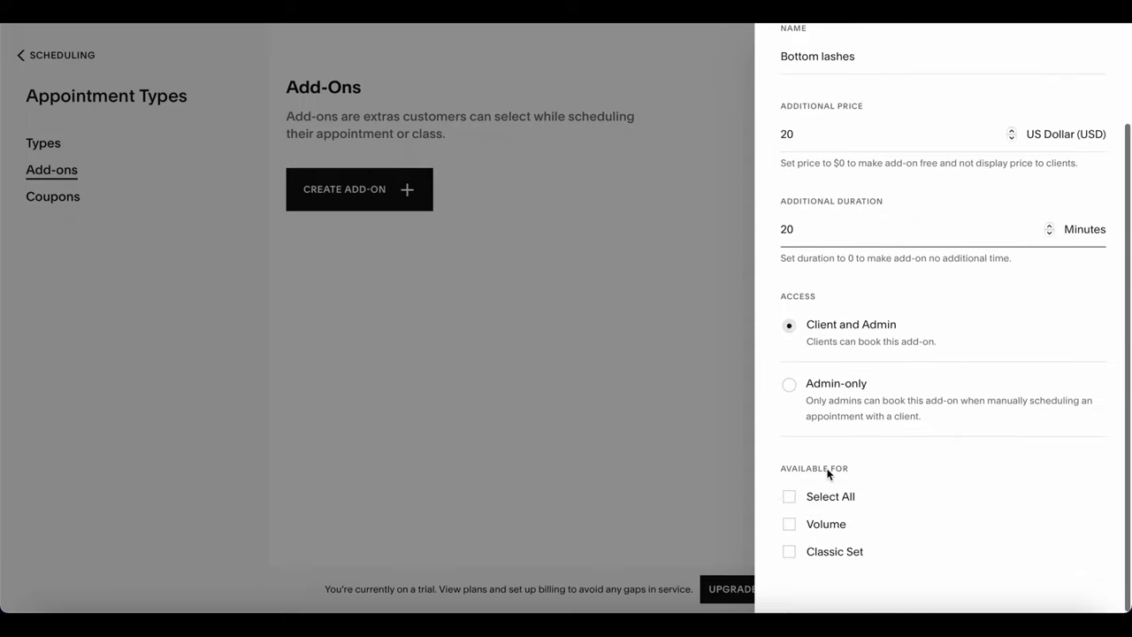
click(789, 498)
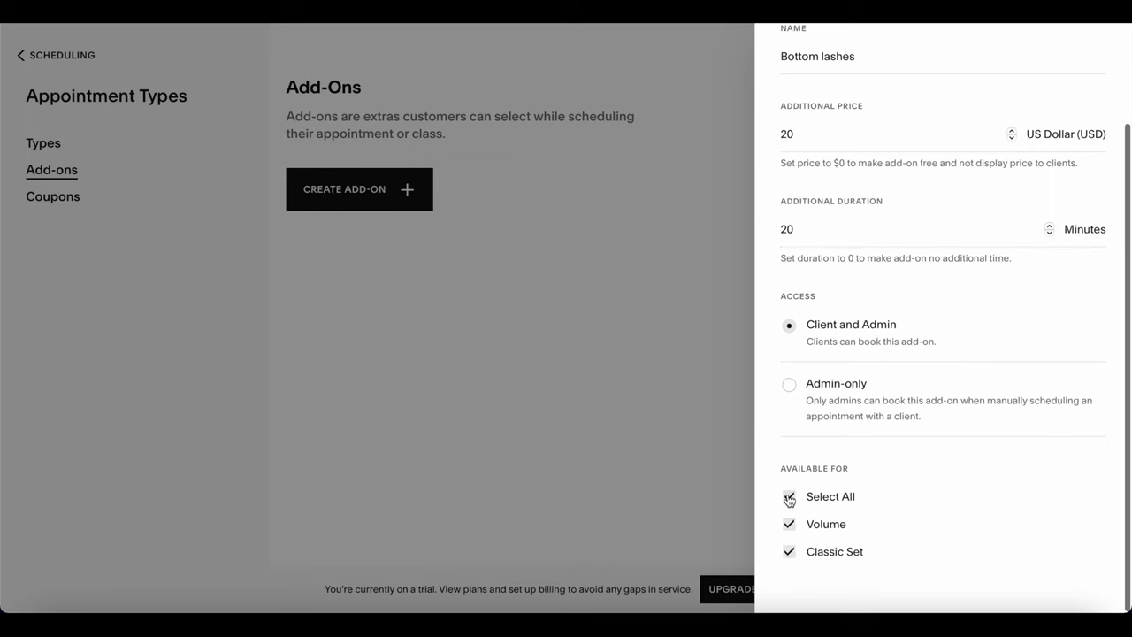
scroll(789, 498, up, 3)
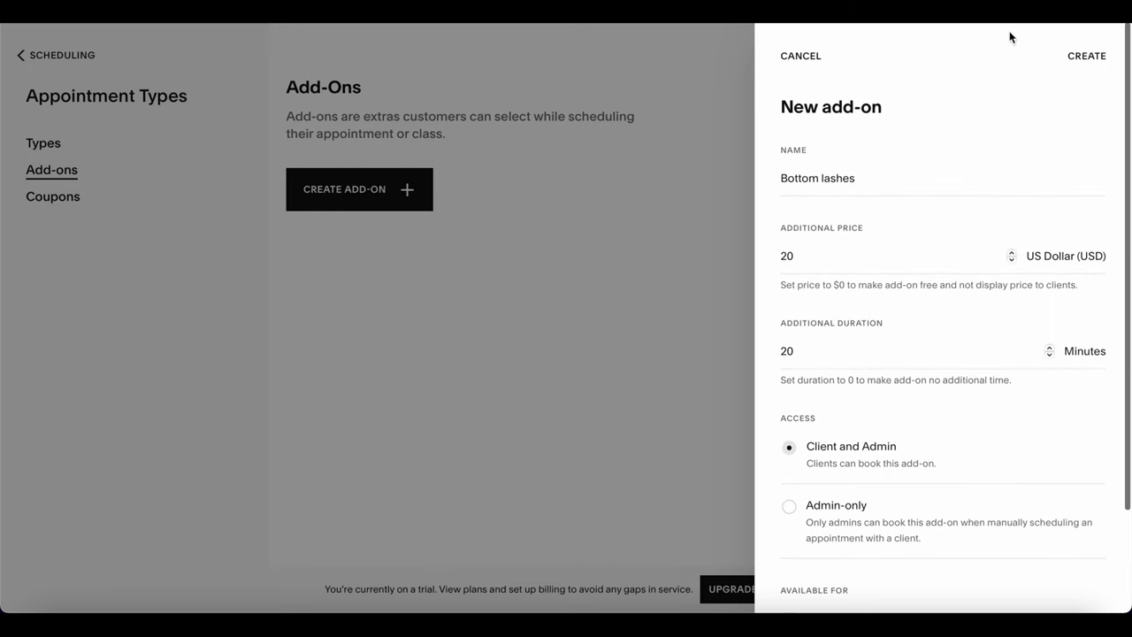
click(1088, 55)
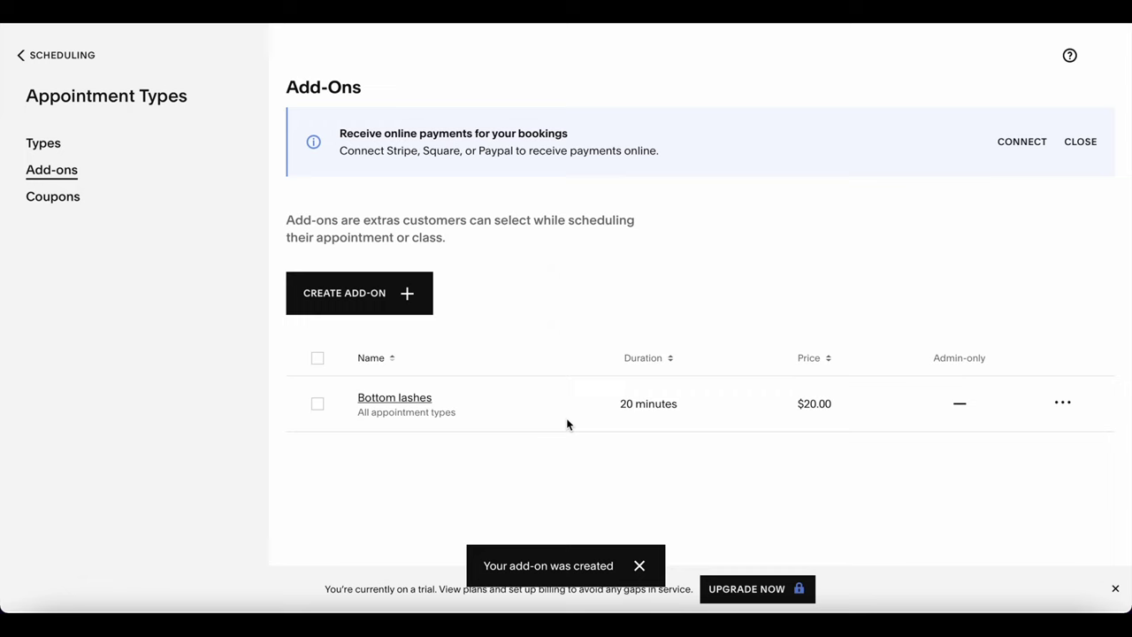
View the empty Coupons page, then go back to the January 15, 2023 calendar week.
click(71, 203)
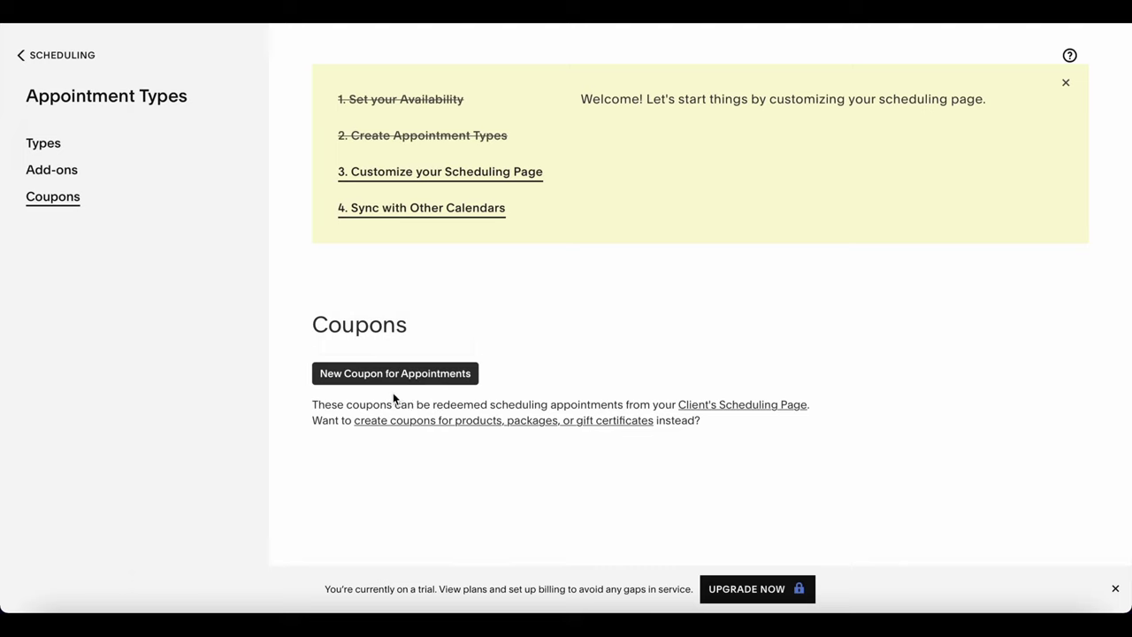
click(71, 56)
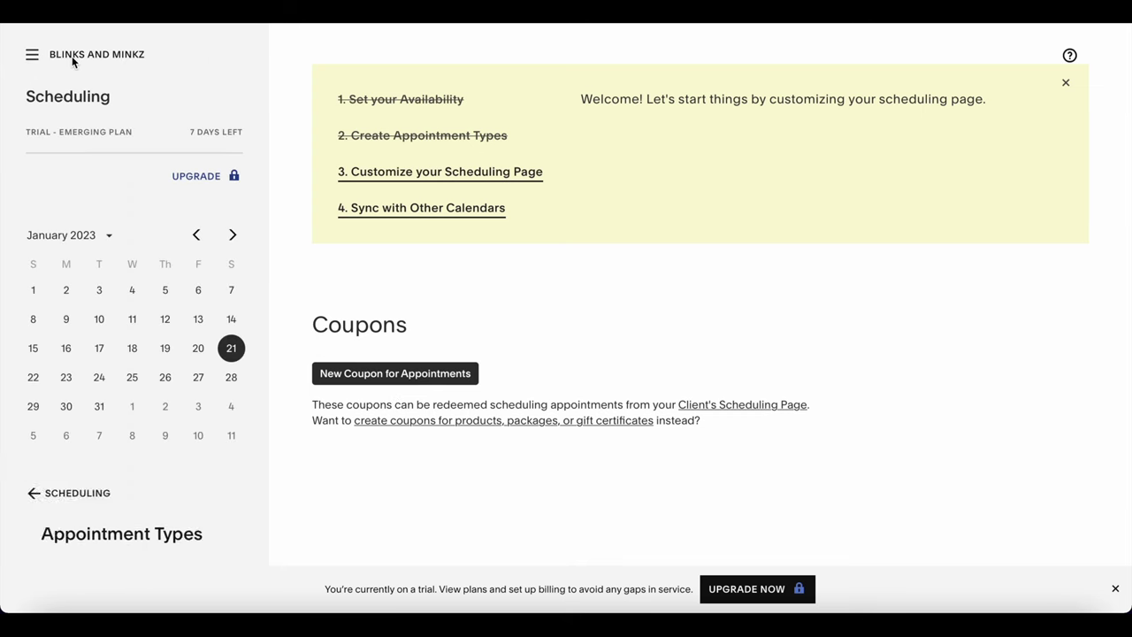
scroll(159, 354, down, 3)
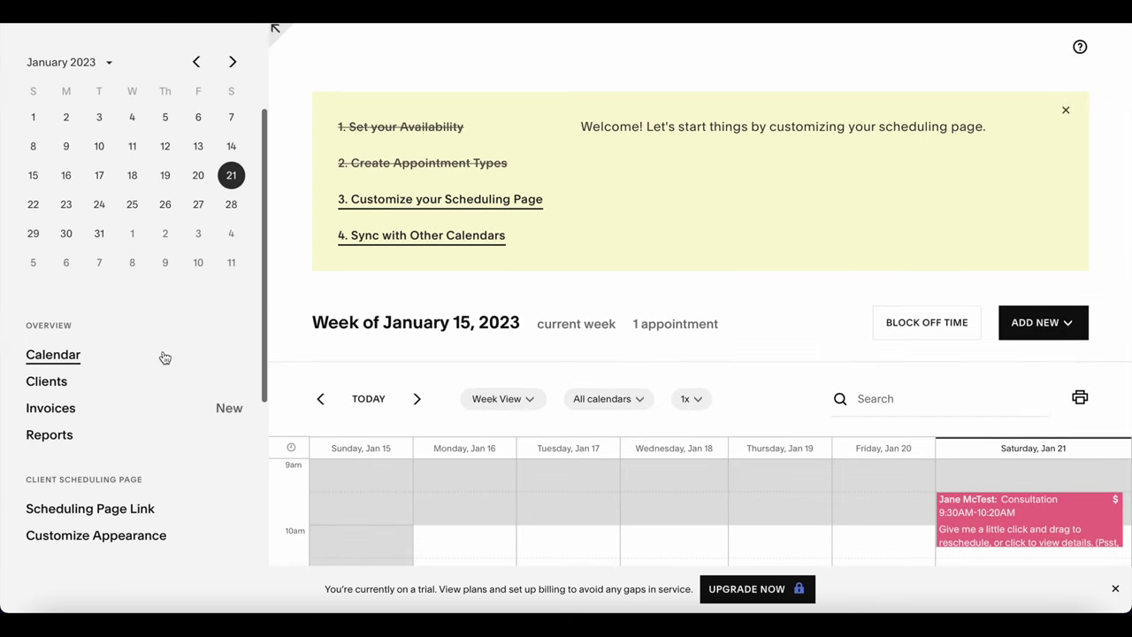
scroll(164, 358, down, 3)
scroll(164, 357, down, 2)
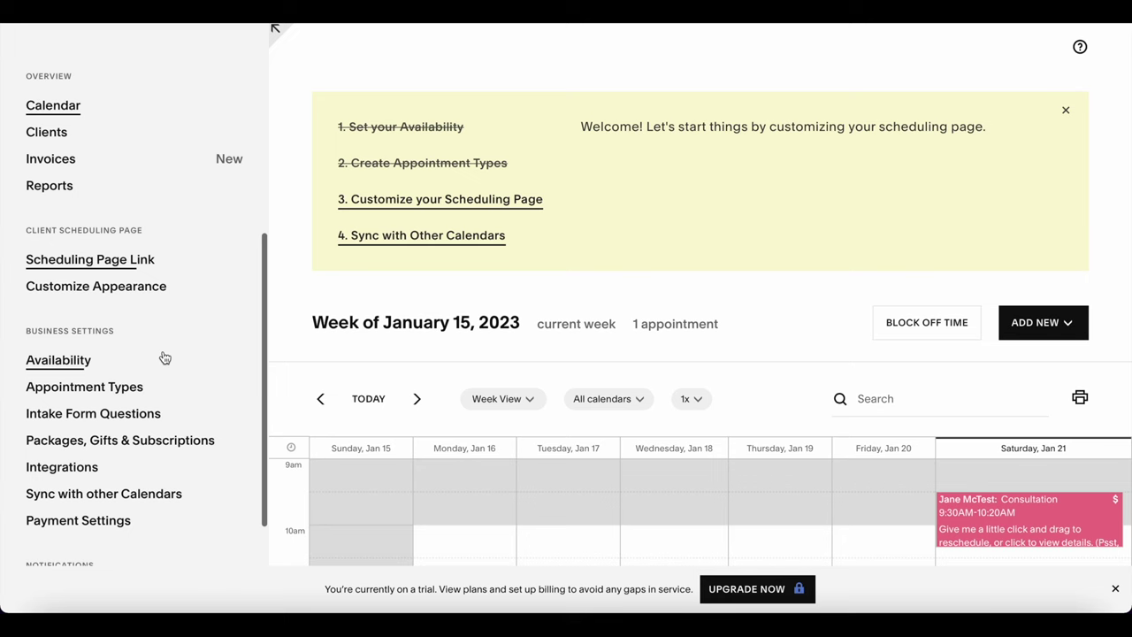
Check the empty Intake Form Questions and Packages, Gifts & Subscriptions pages, then return to the calendar.
click(135, 359)
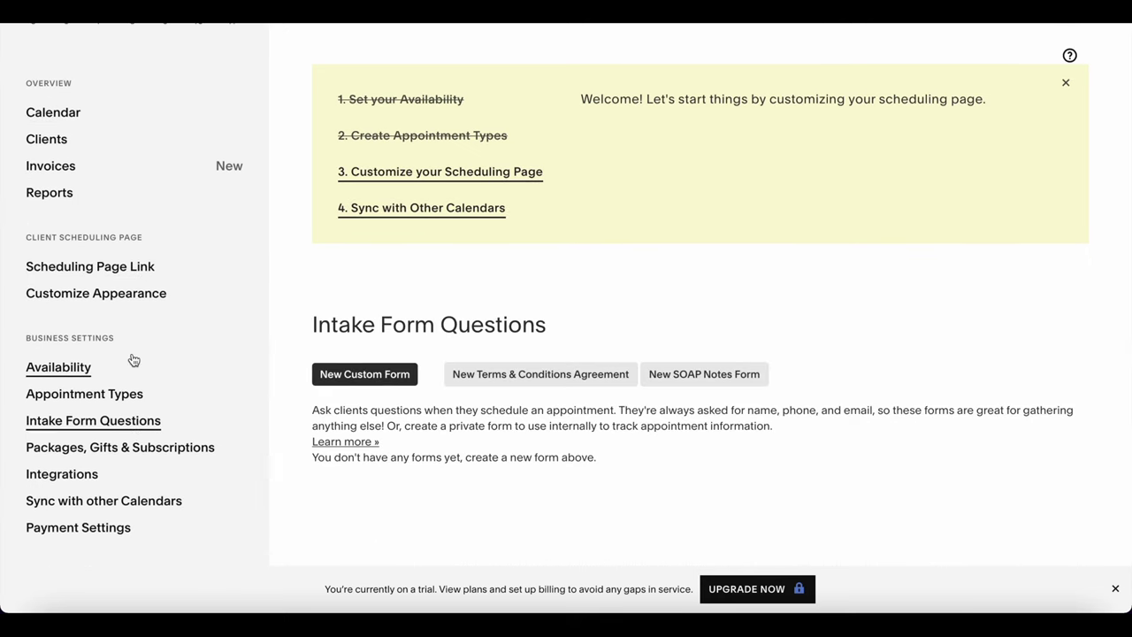
scroll(132, 358, down, 2)
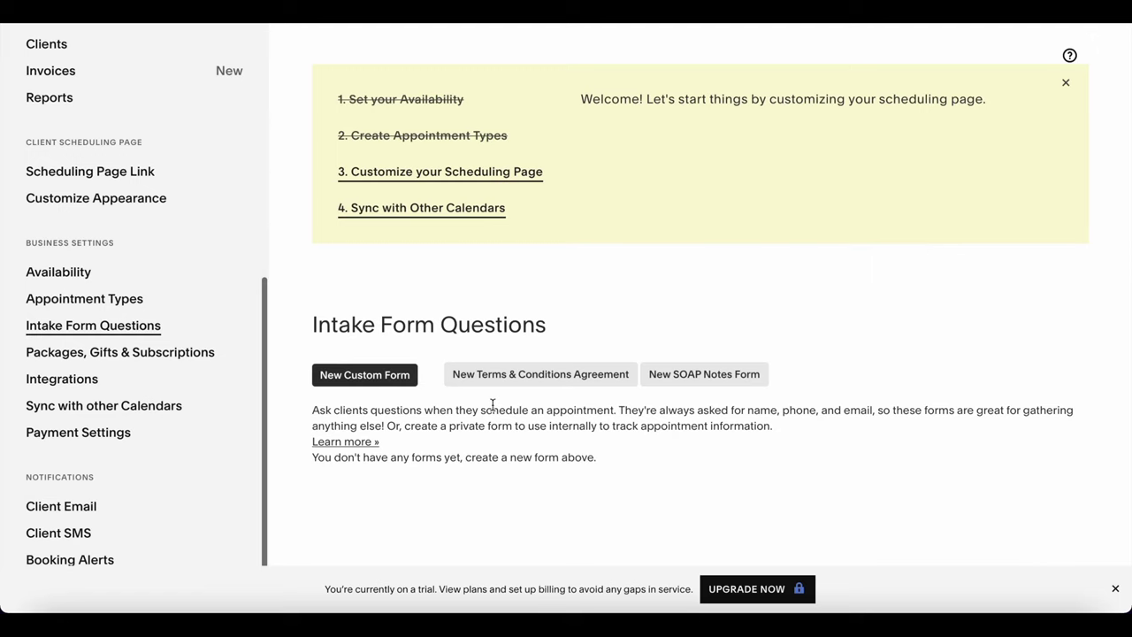
click(206, 355)
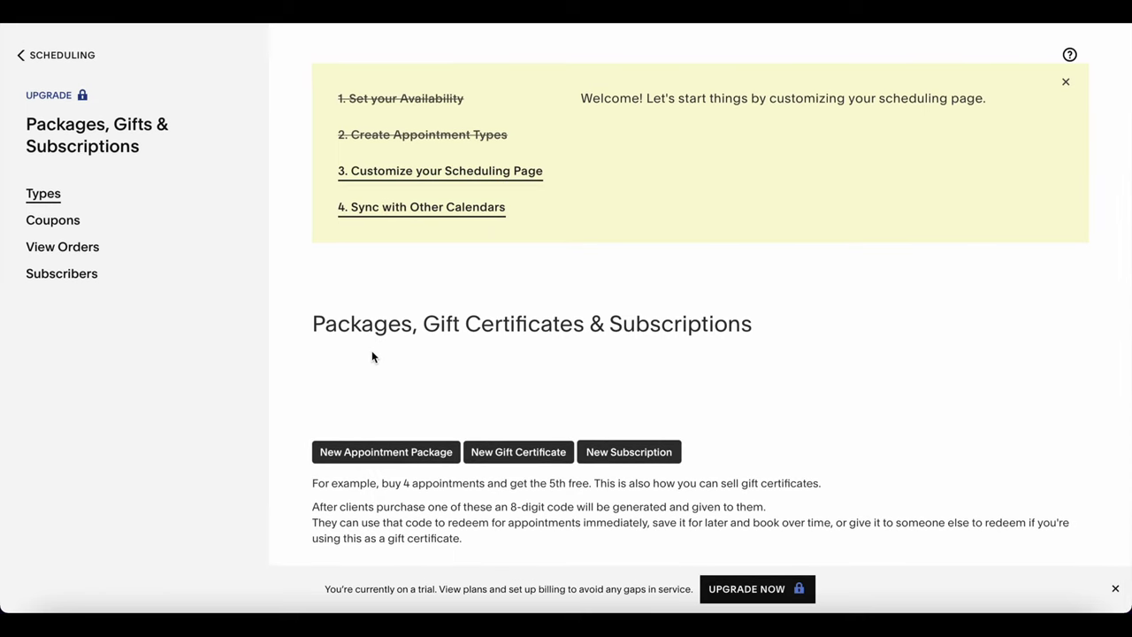
click(64, 55)
scroll(139, 338, down, 6)
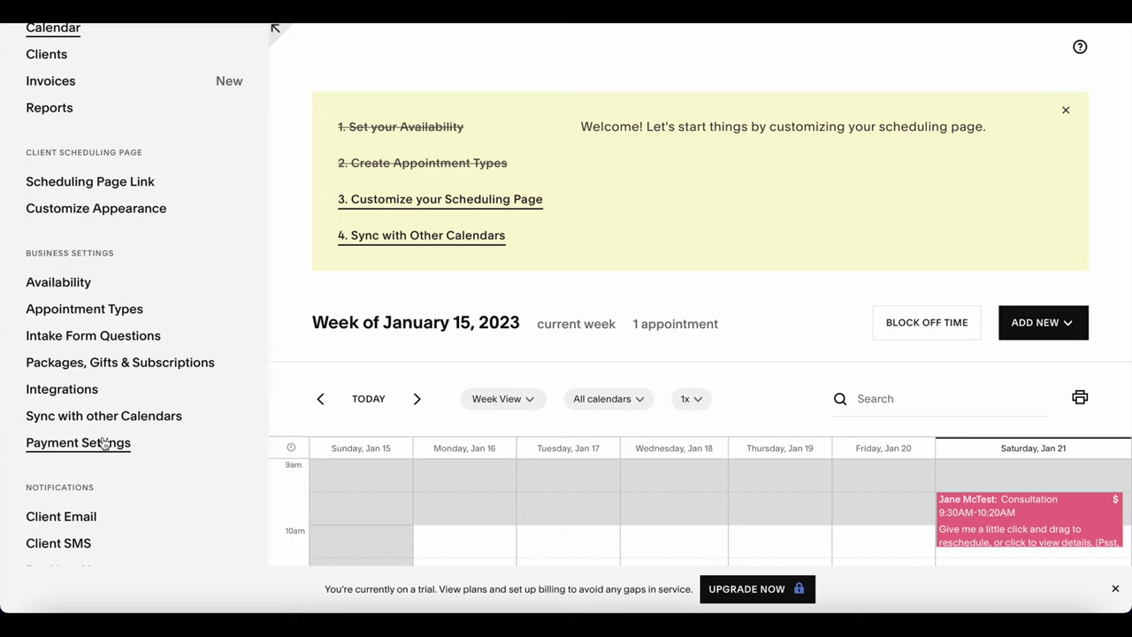
Open Payment Settings and expand the Payment Terms choices.
click(105, 443)
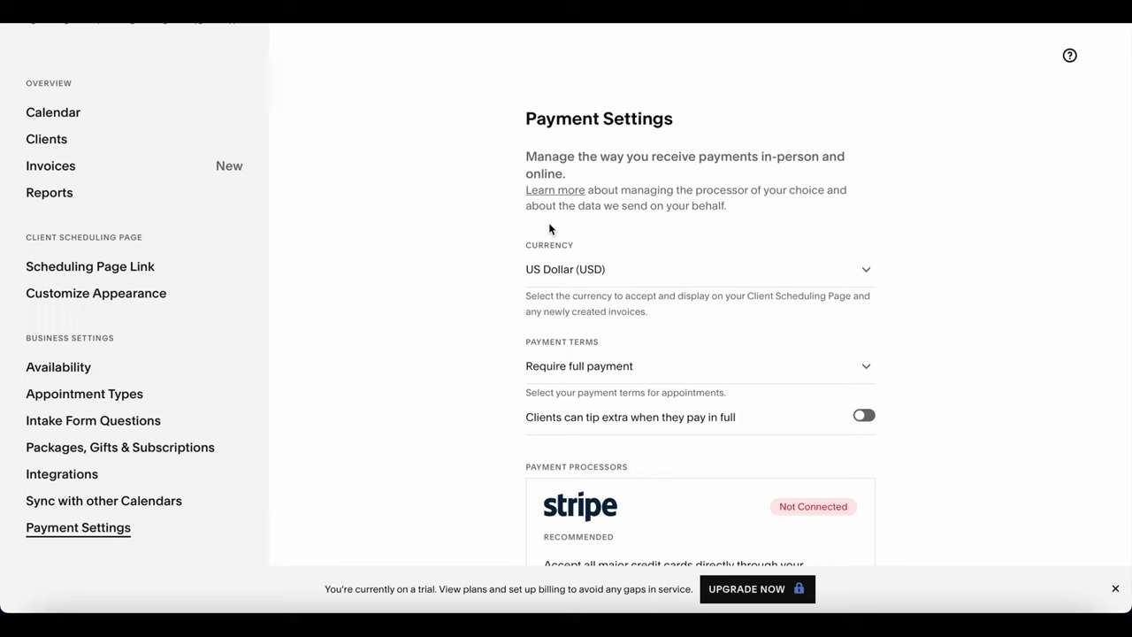
scroll(689, 285, down, 3)
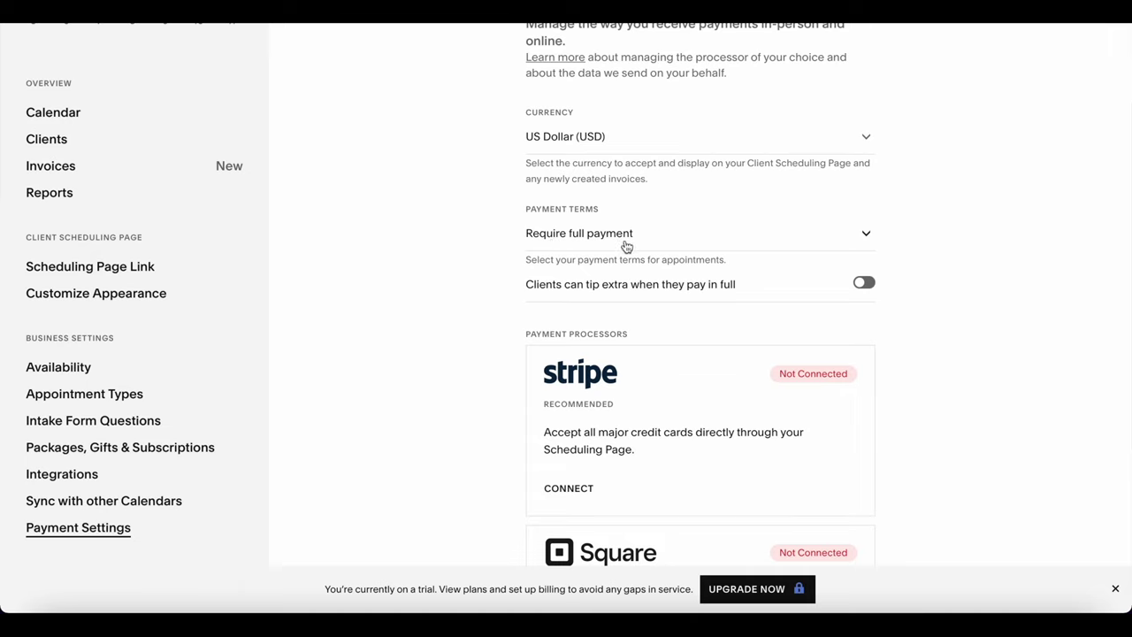
click(862, 235)
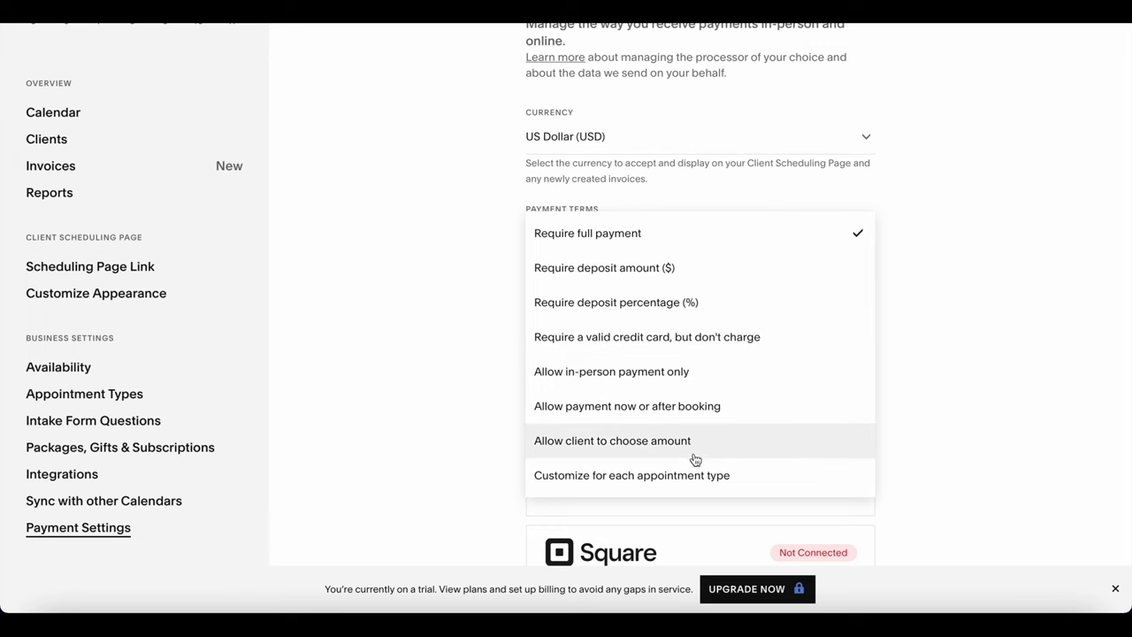
Require a 30.00 deposit and turn off clients paying the full amount in advance.
click(704, 280)
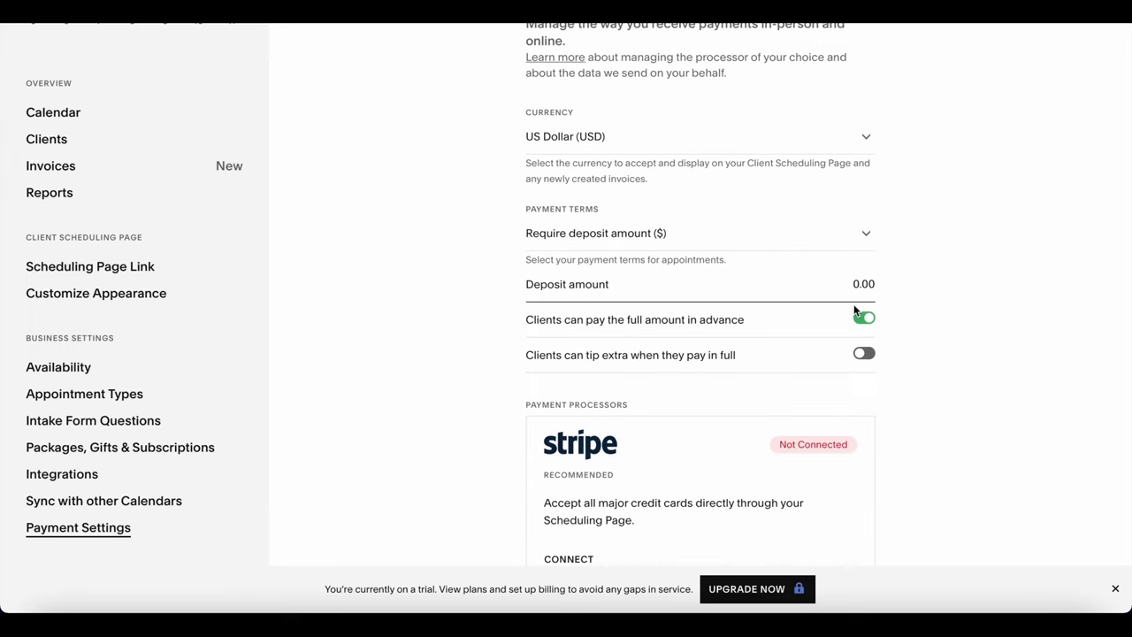
text(30)
click(935, 280)
click(872, 323)
scroll(904, 320, down, 1)
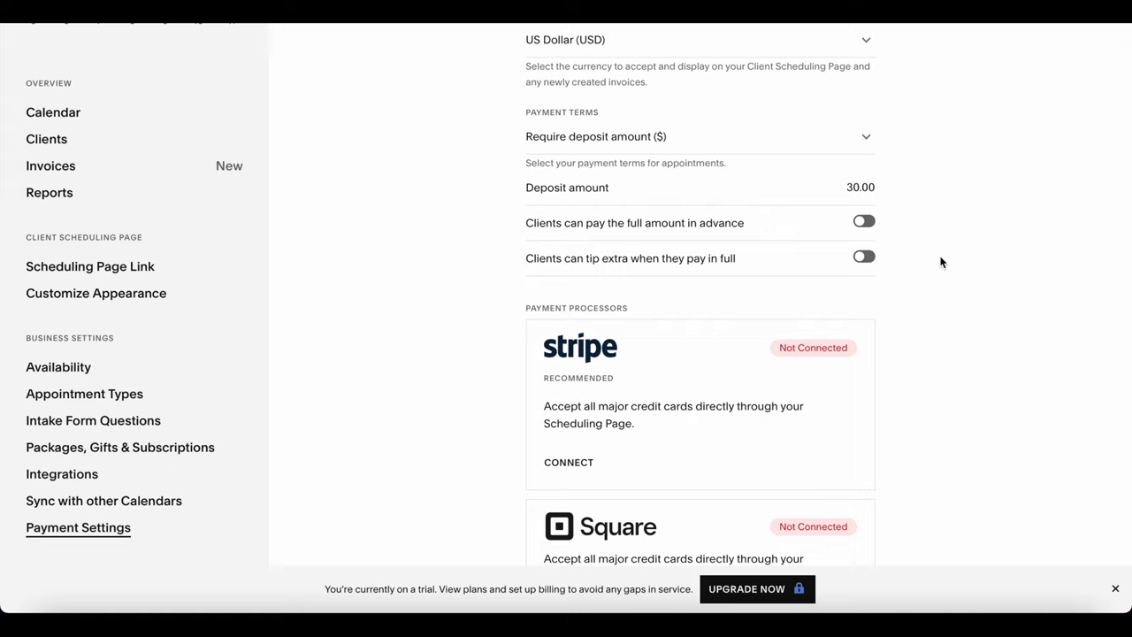
scroll(948, 276, down, 2)
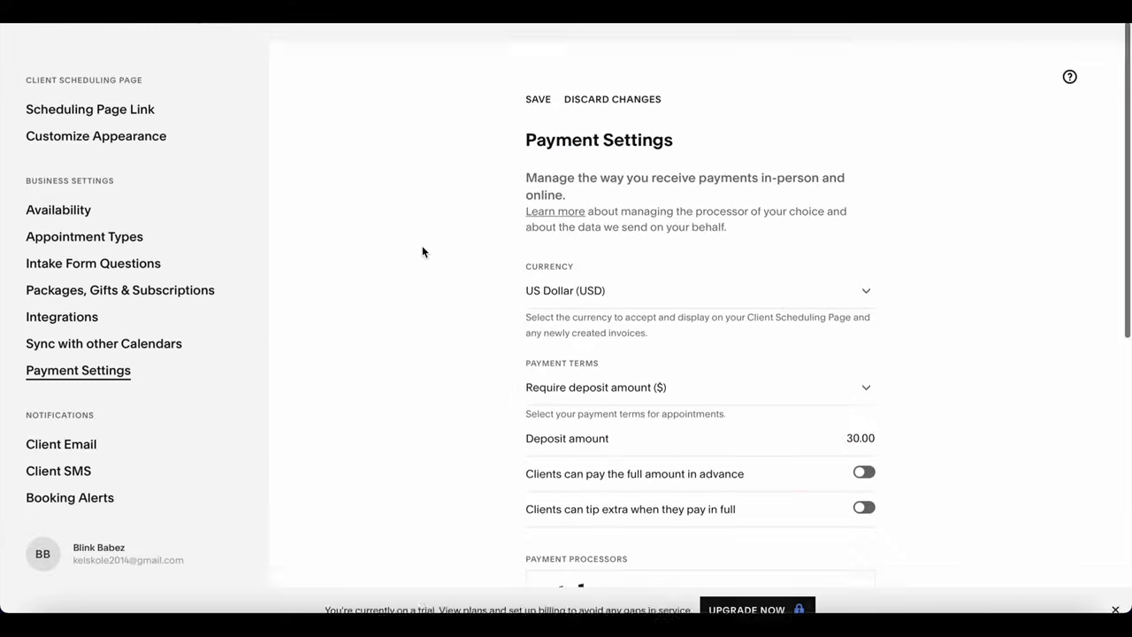
scroll(422, 253, down, 1)
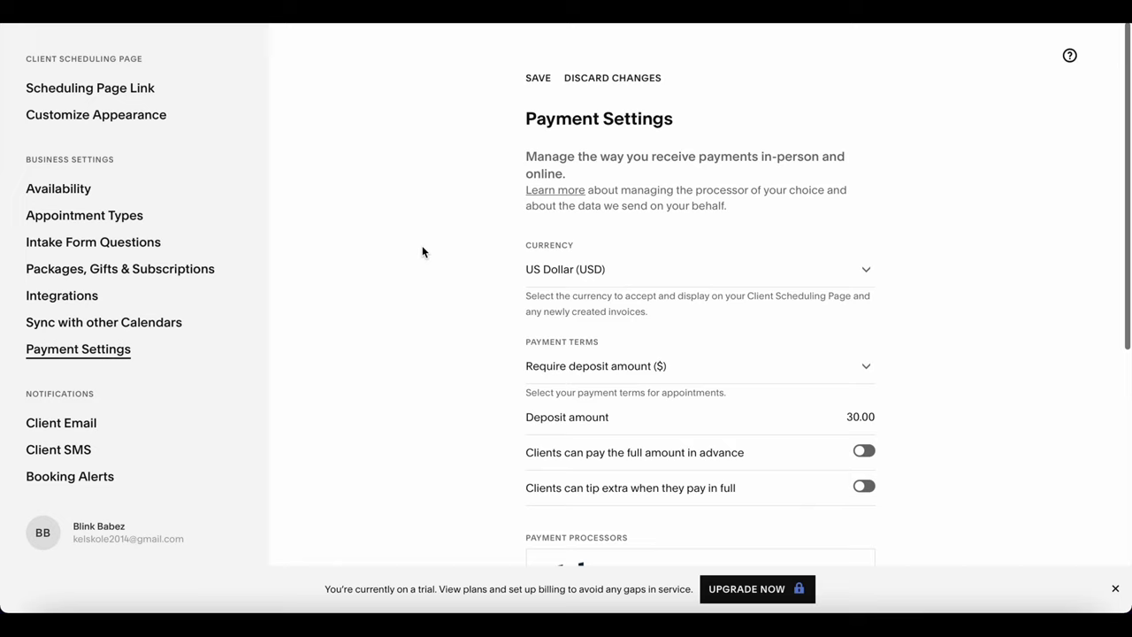
Save the deposit settings, read the Initial Confirmation client email, then go to Reminders.
click(544, 81)
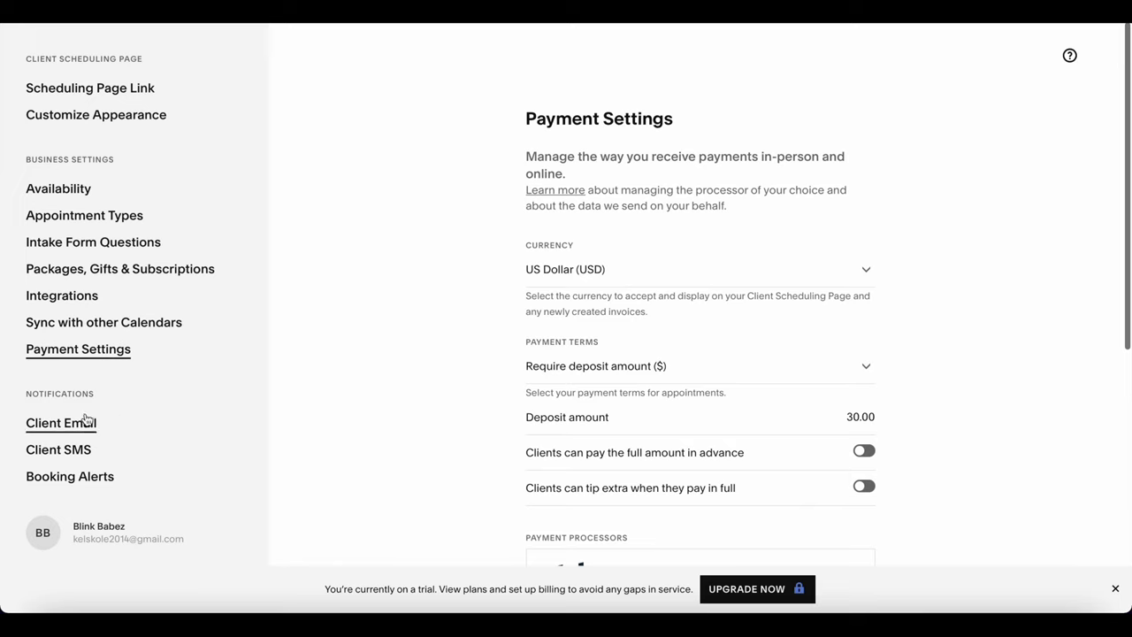
click(60, 424)
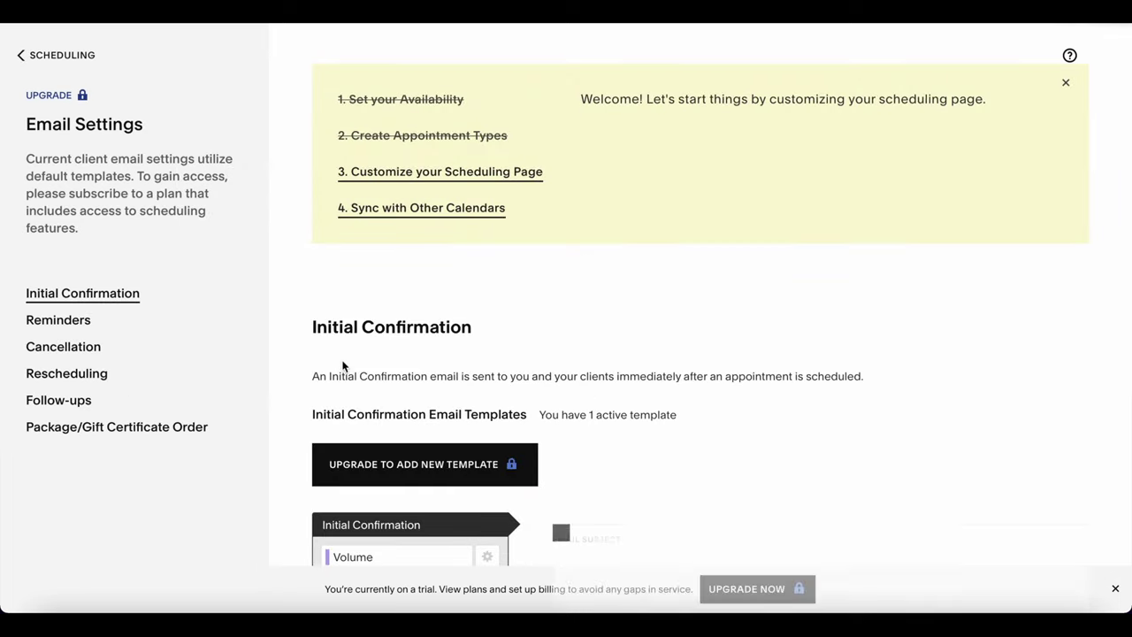
scroll(463, 317, down, 4)
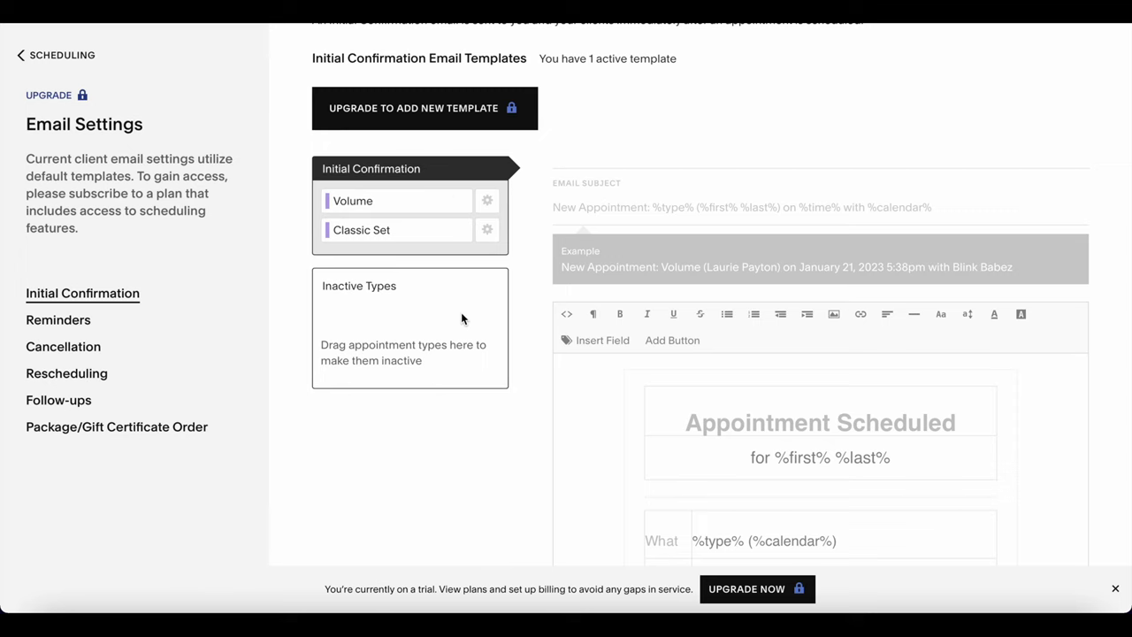
scroll(461, 312, down, 1)
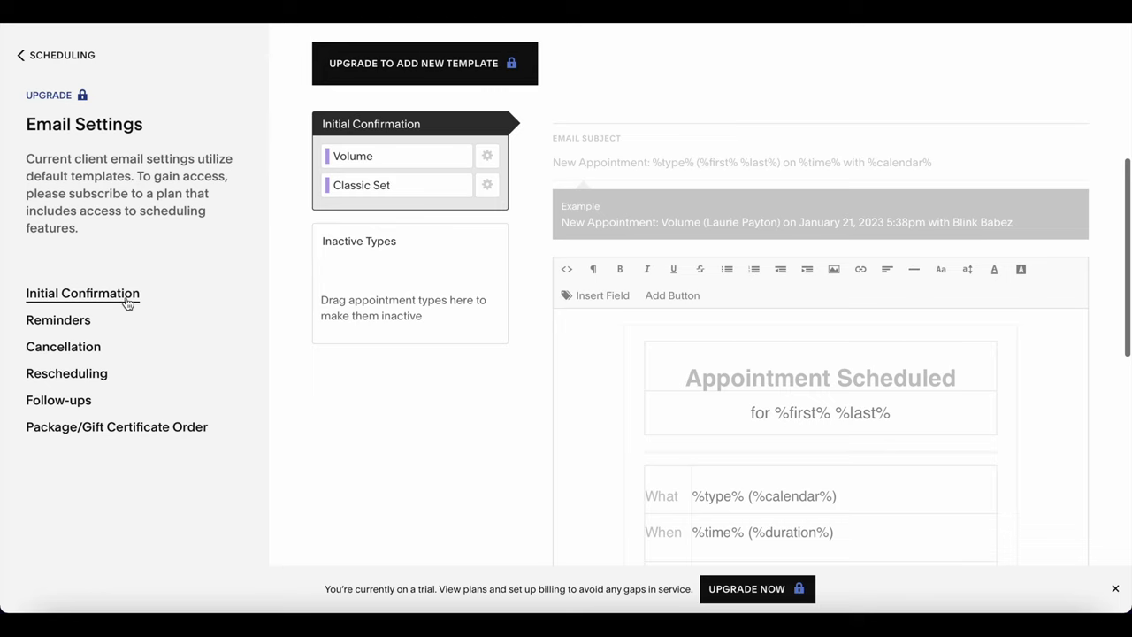
scroll(795, 367, down, 2)
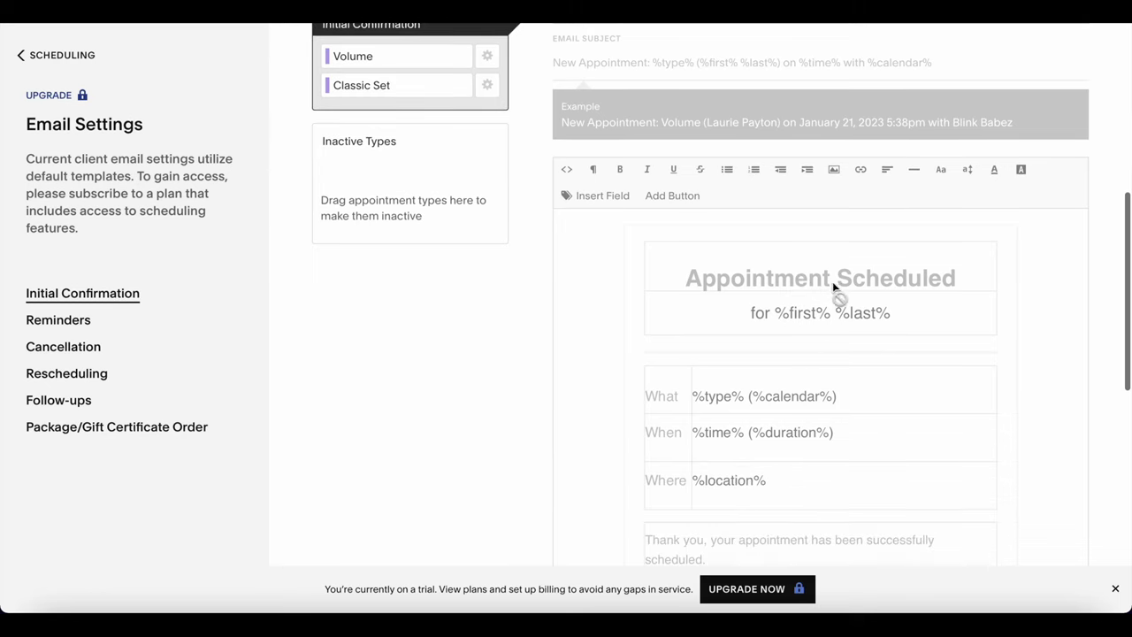
scroll(863, 263, down, 1)
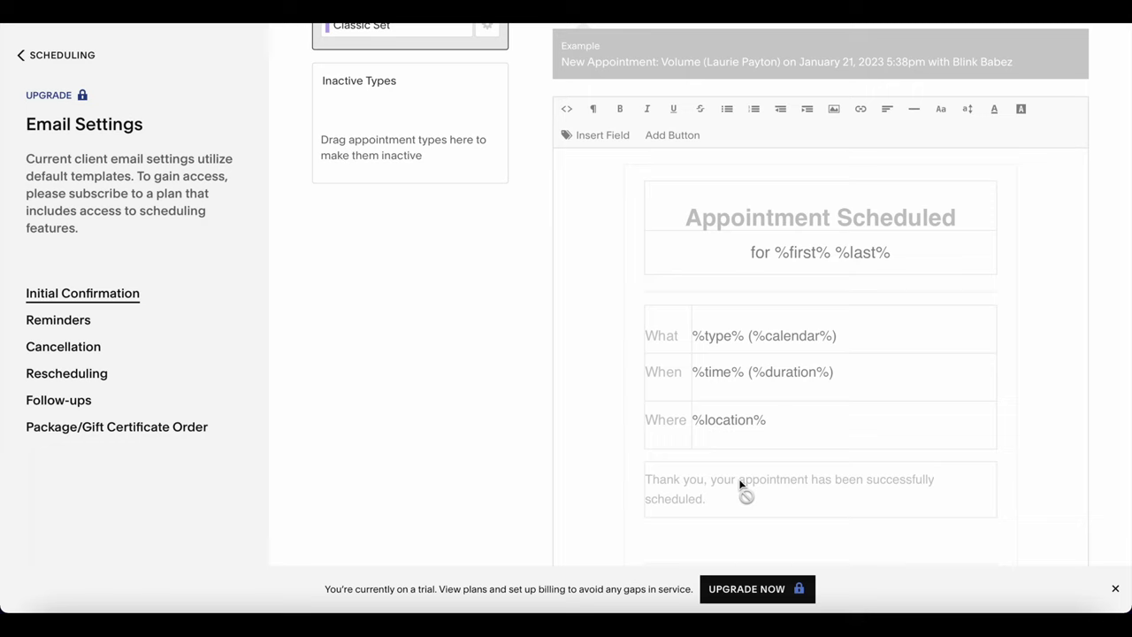
scroll(740, 480, down, 2)
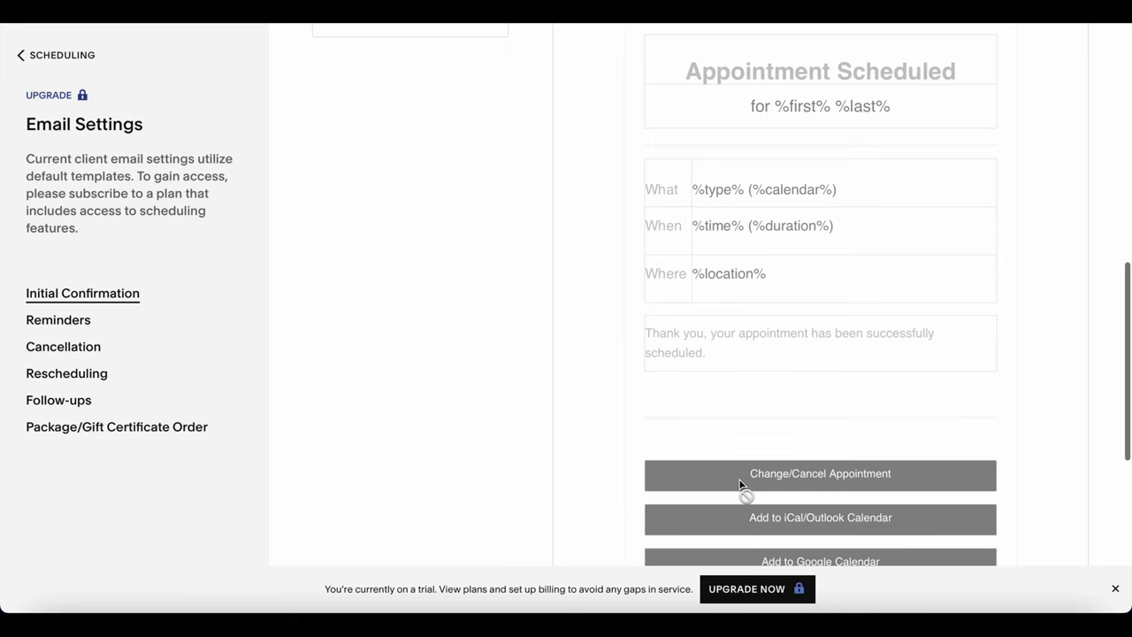
click(85, 322)
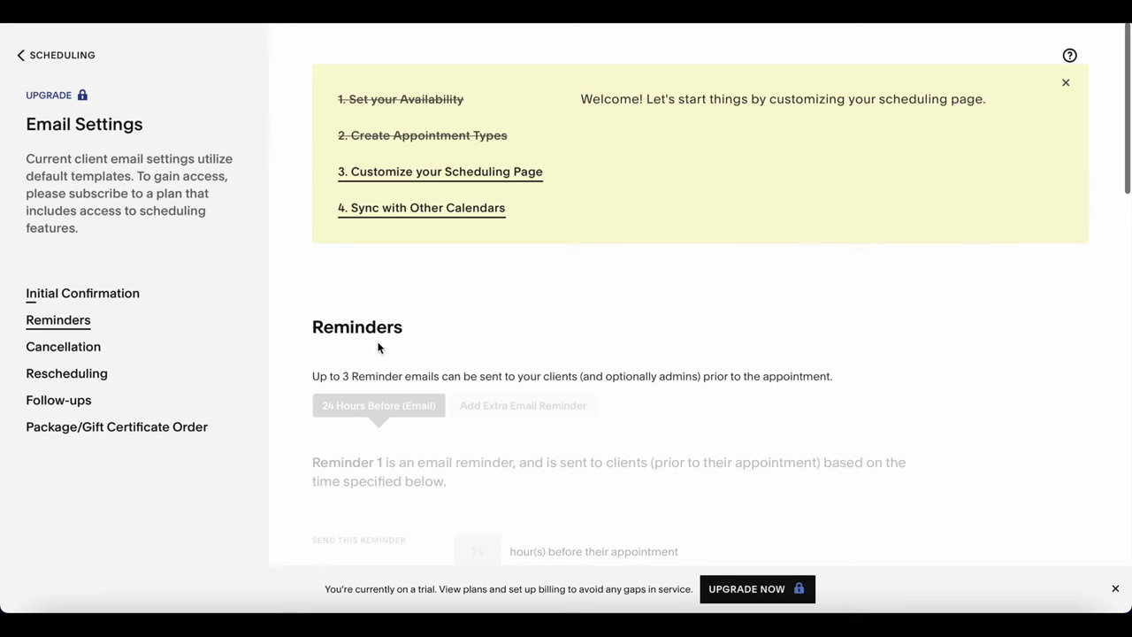
Scroll through the reminder email template, then switch to the Follow-ups page, which requires an upgrade.
scroll(382, 345, down, 2)
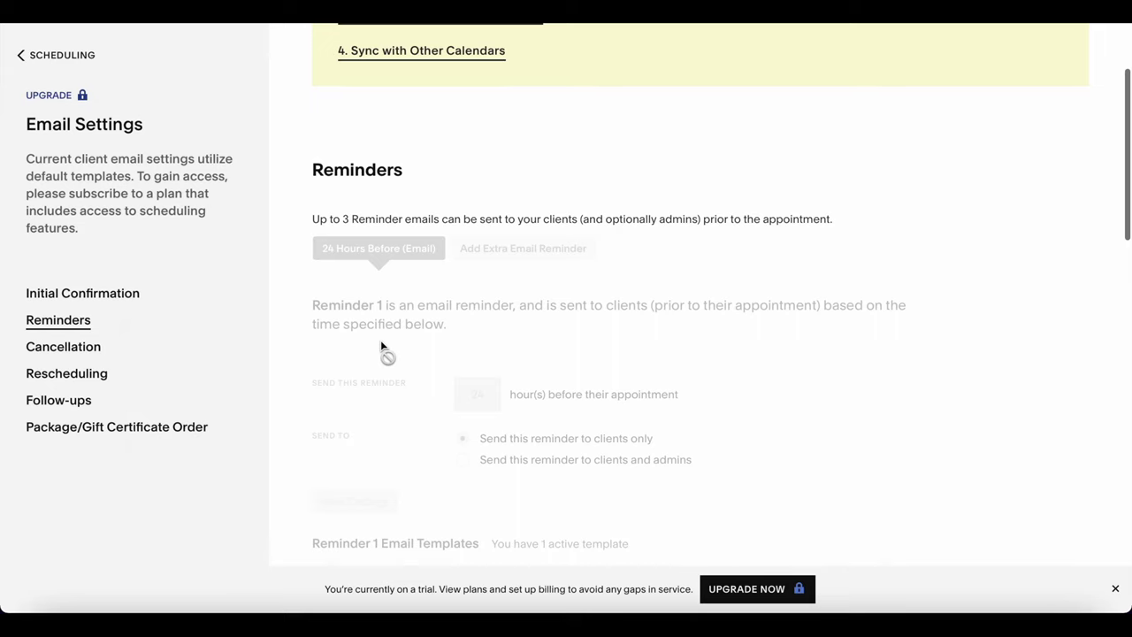
scroll(381, 342, down, 2)
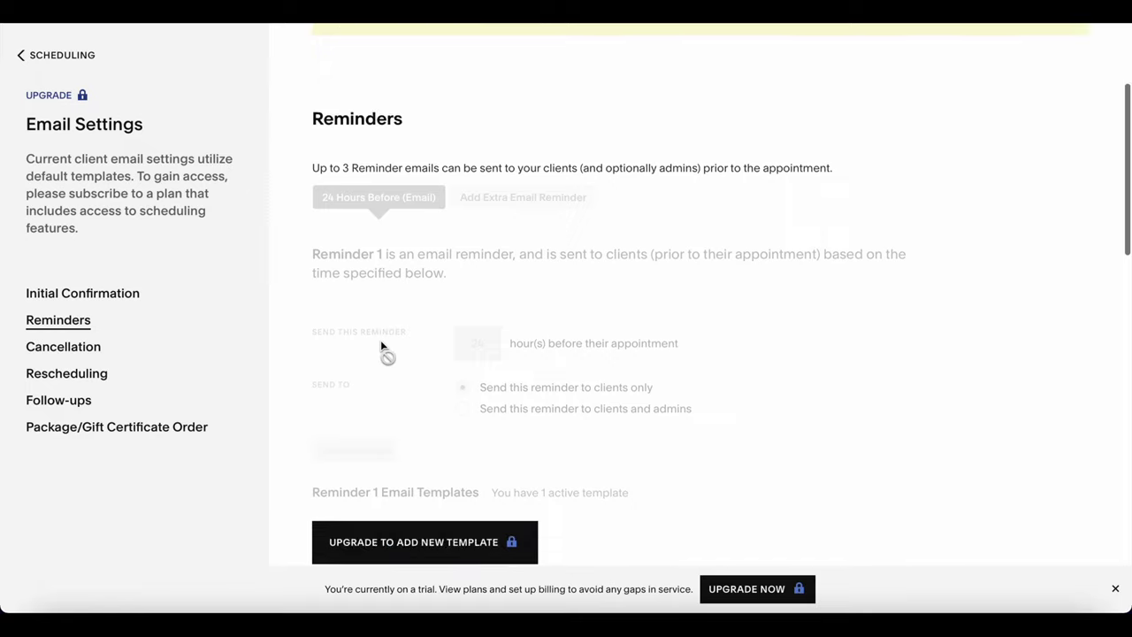
scroll(381, 342, down, 2)
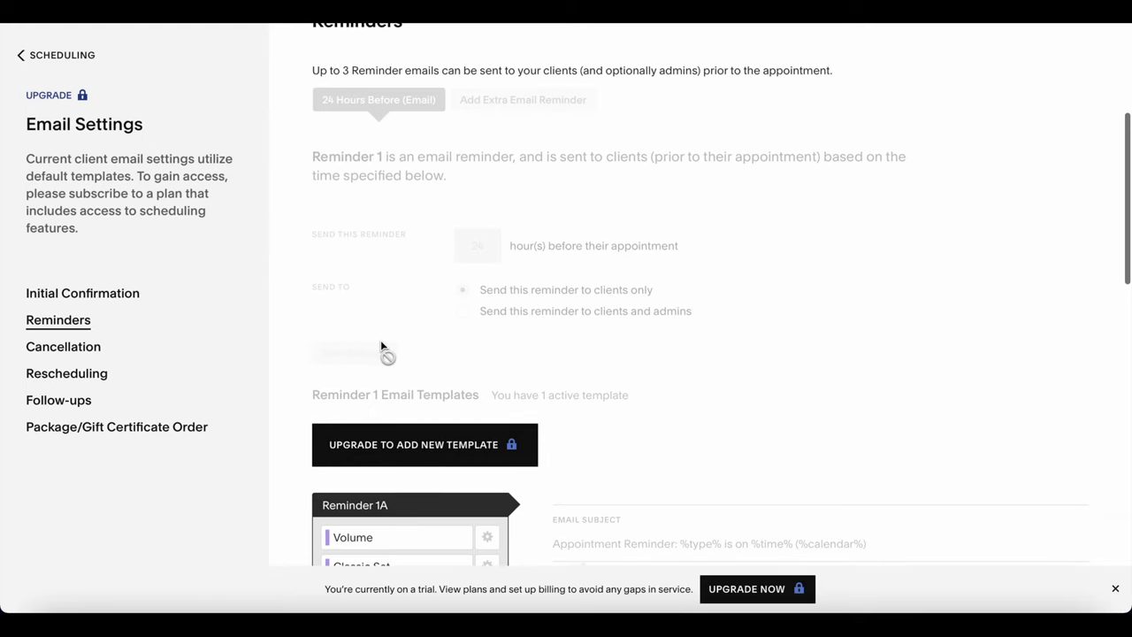
scroll(381, 345, down, 5)
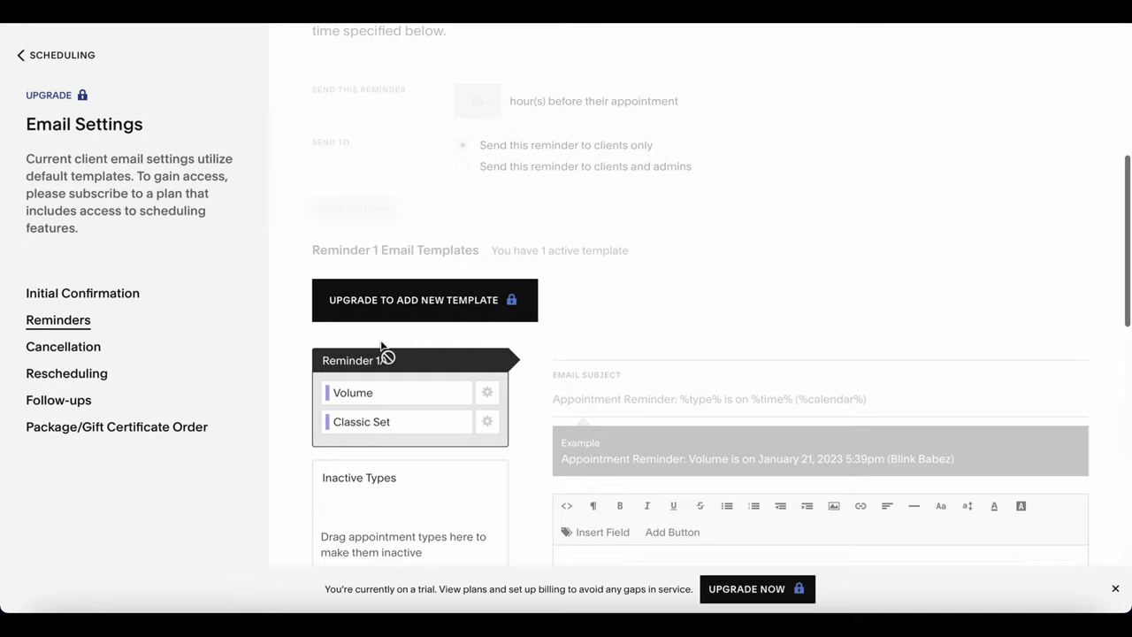
scroll(381, 345, down, 4)
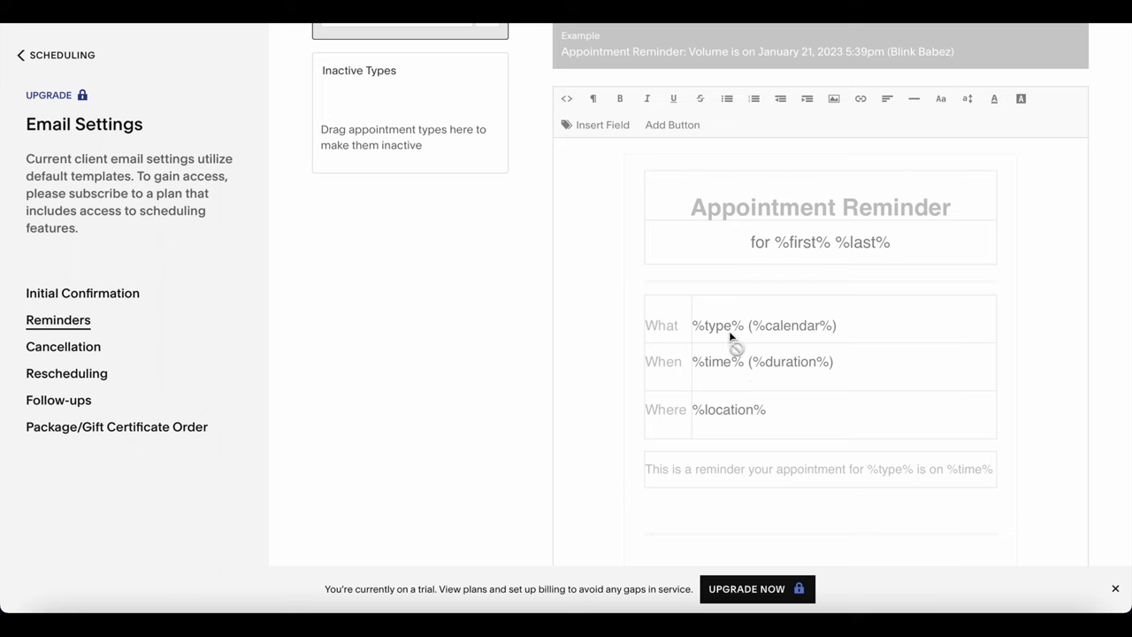
click(71, 403)
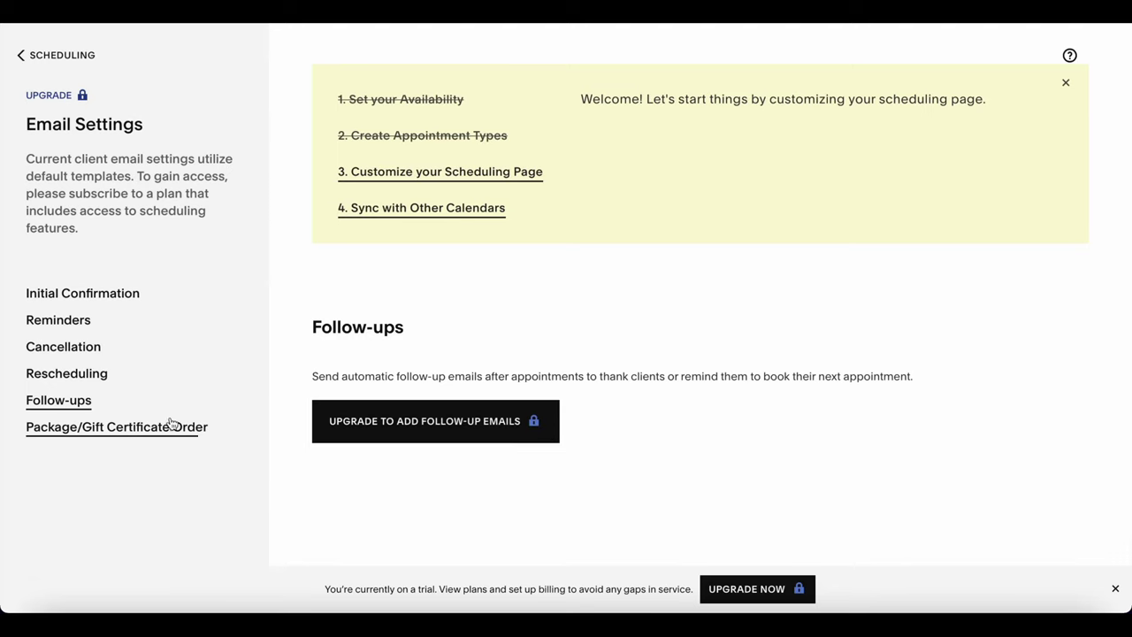
Return to the scheduling view and check the inactive client SMS reminder template.
click(62, 55)
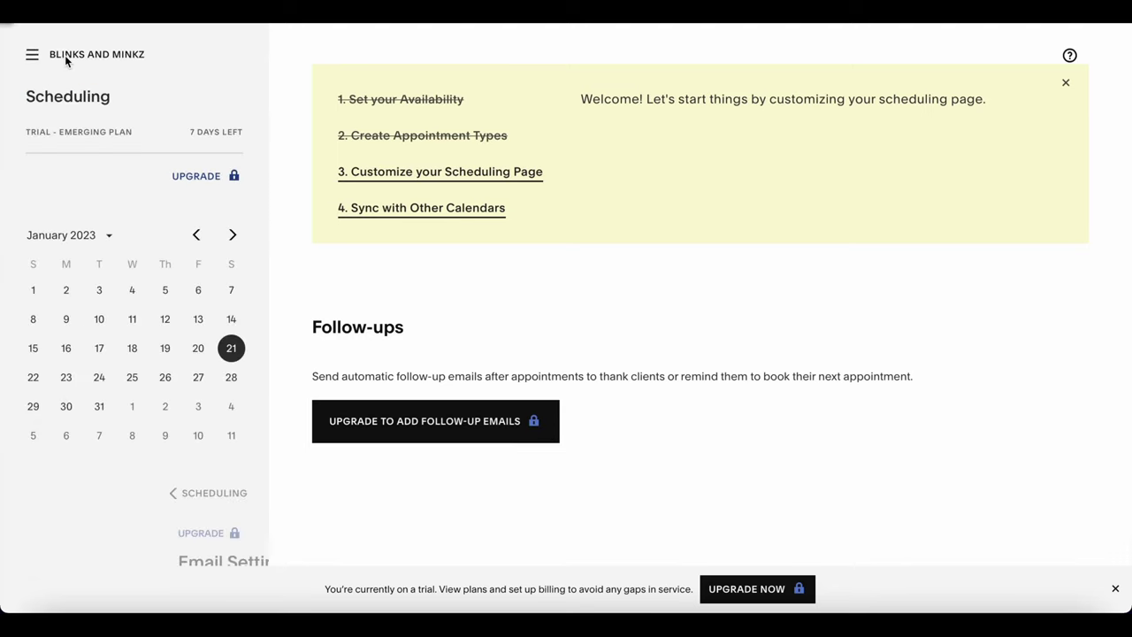
scroll(189, 360, down, 5)
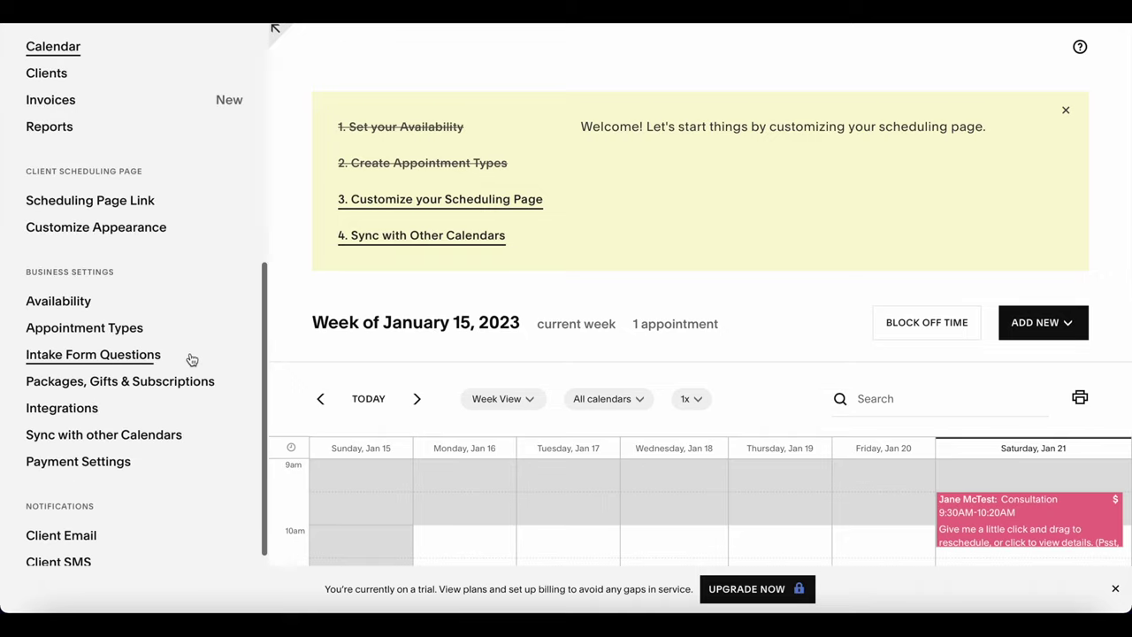
scroll(191, 358, down, 2)
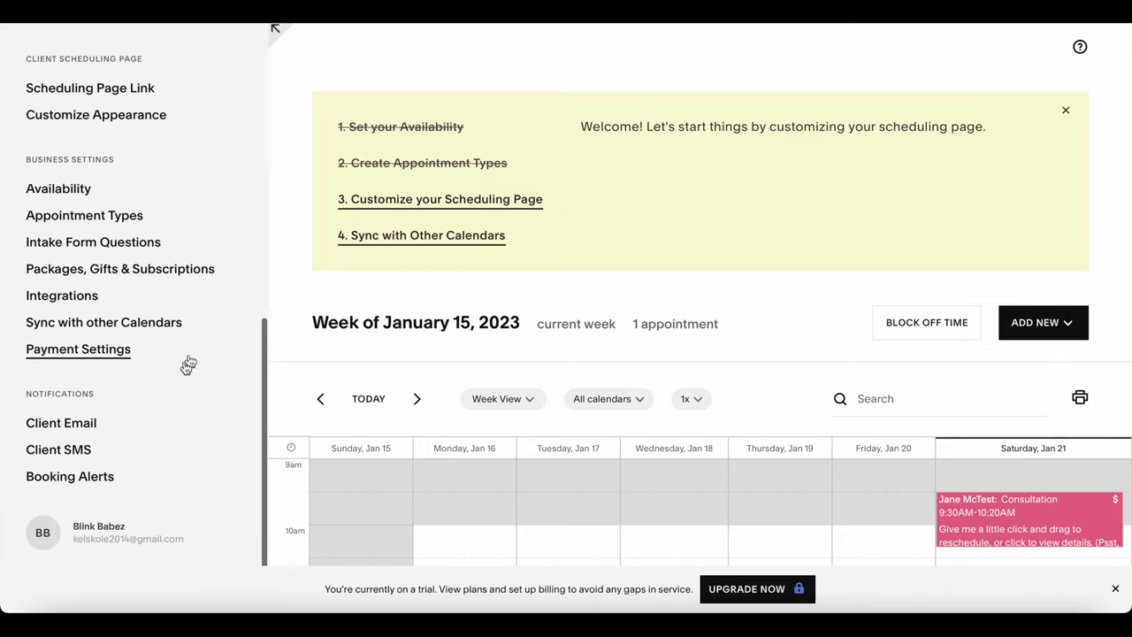
click(79, 450)
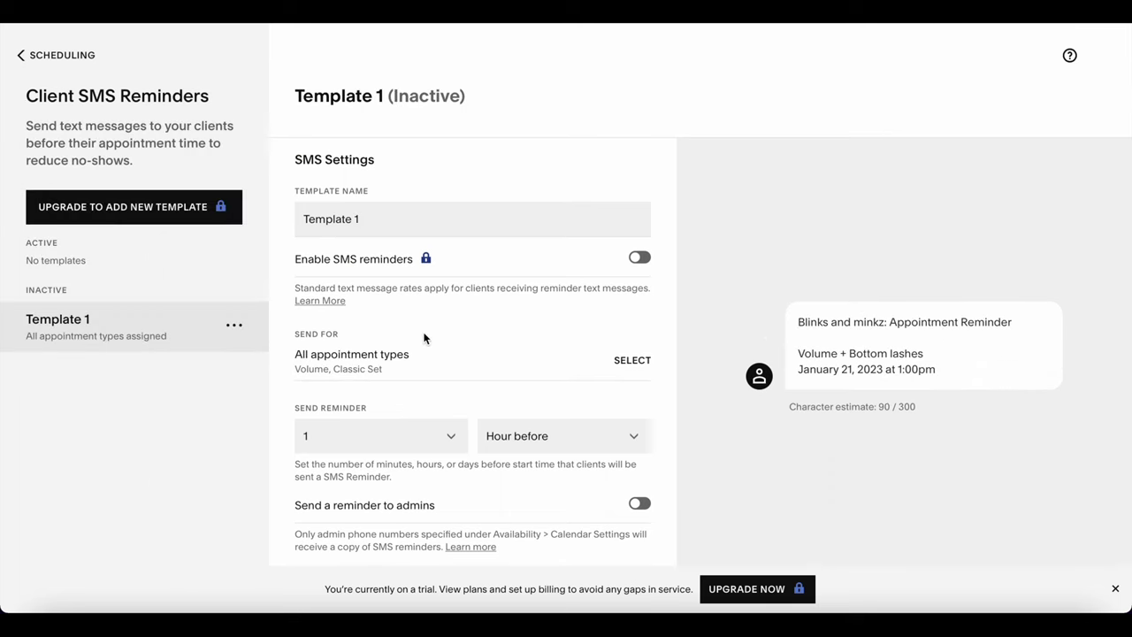
scroll(424, 338, down, 2)
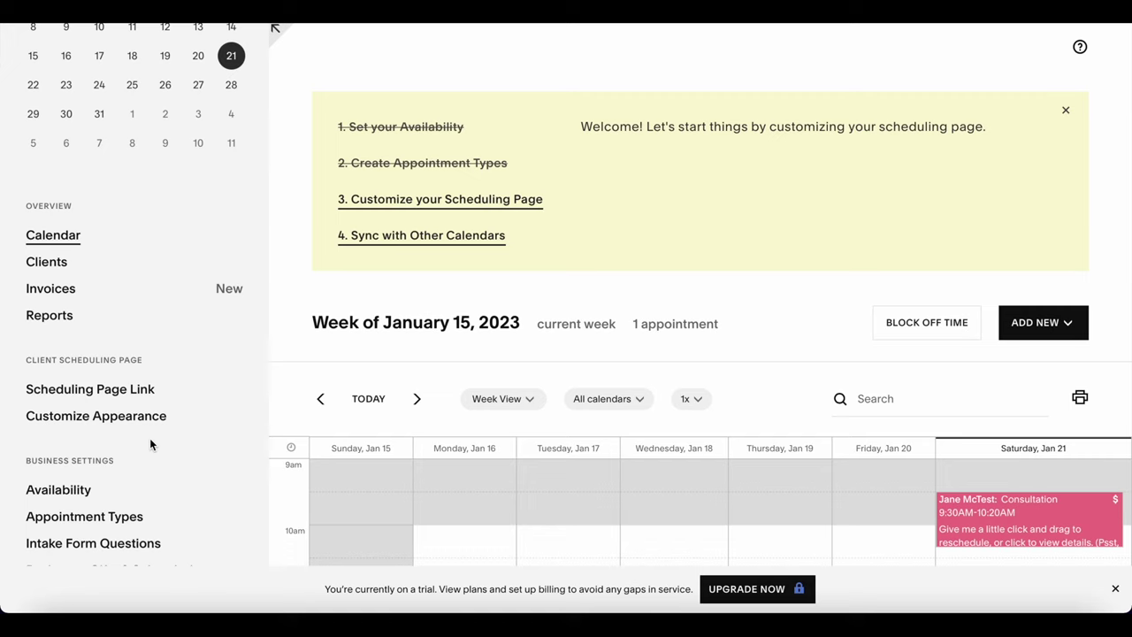
Open Scheduling Page Link and review the booking URL and embedding options.
click(127, 390)
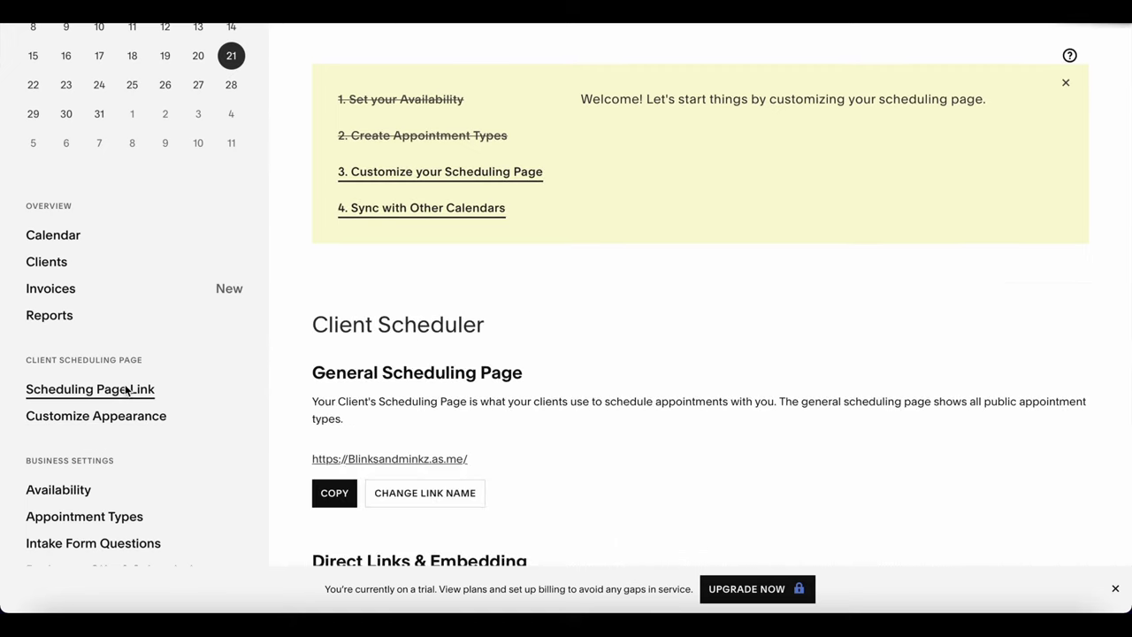
scroll(406, 320, down, 3)
scroll(406, 321, down, 2)
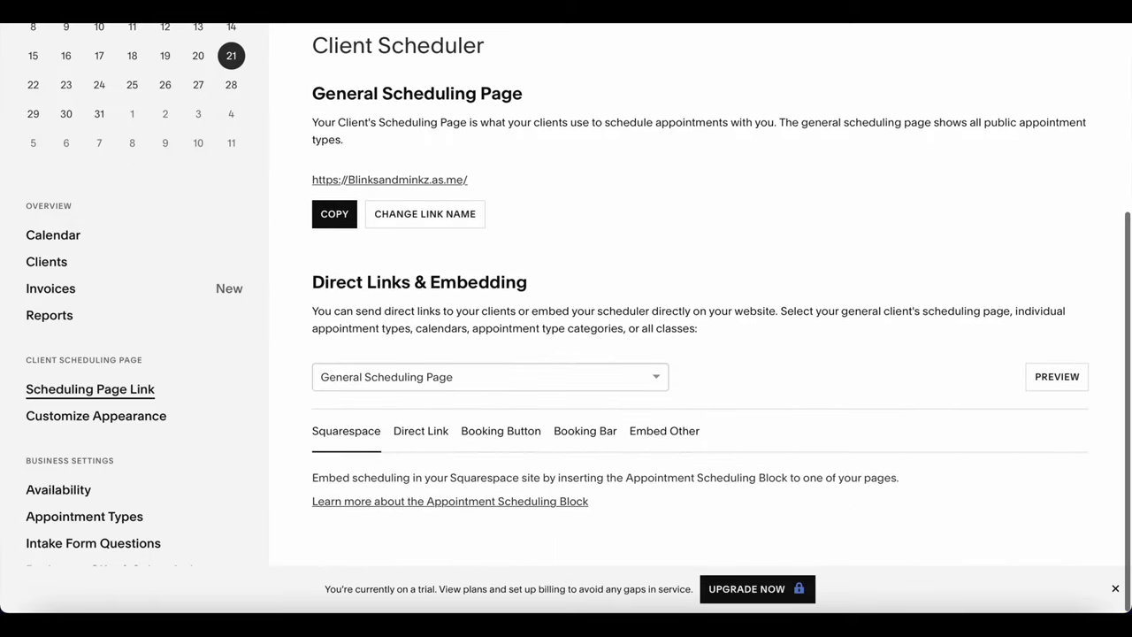
scroll(699, 310, up, 4)
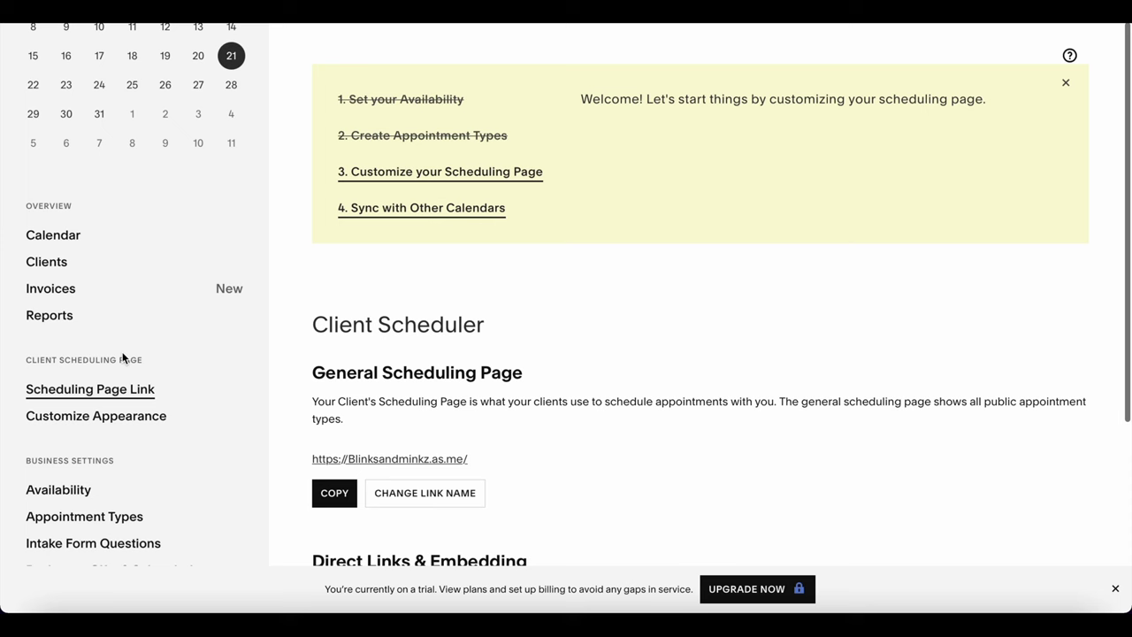
In Customize Appearance, change the Business Industry dropdown to Salon.
scroll(122, 357, down, 2)
click(117, 382)
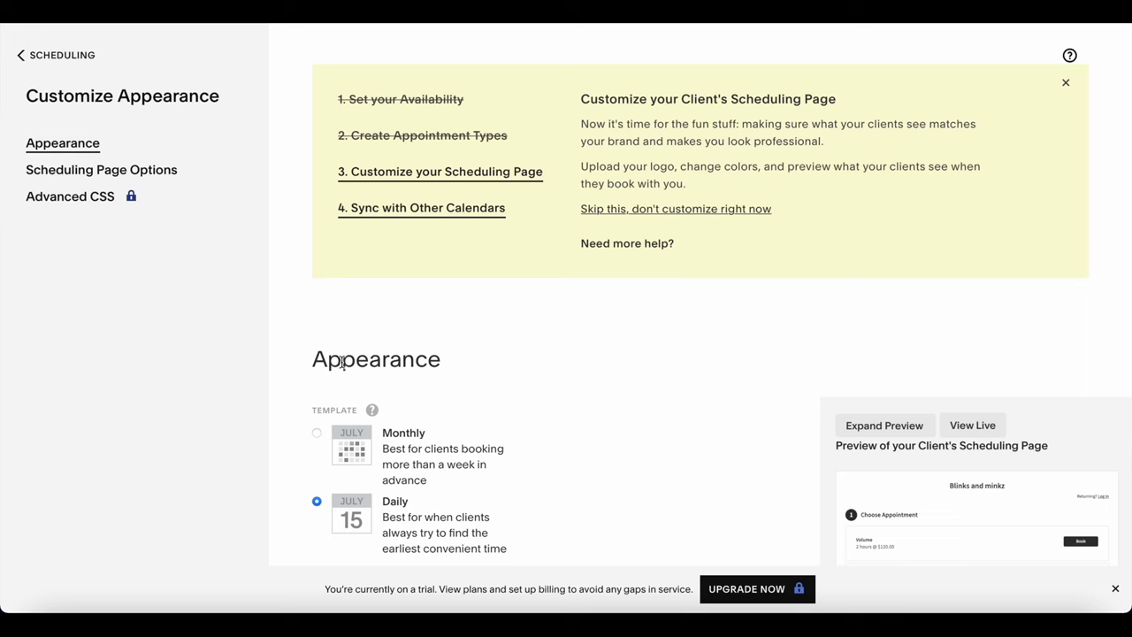
scroll(488, 341, down, 4)
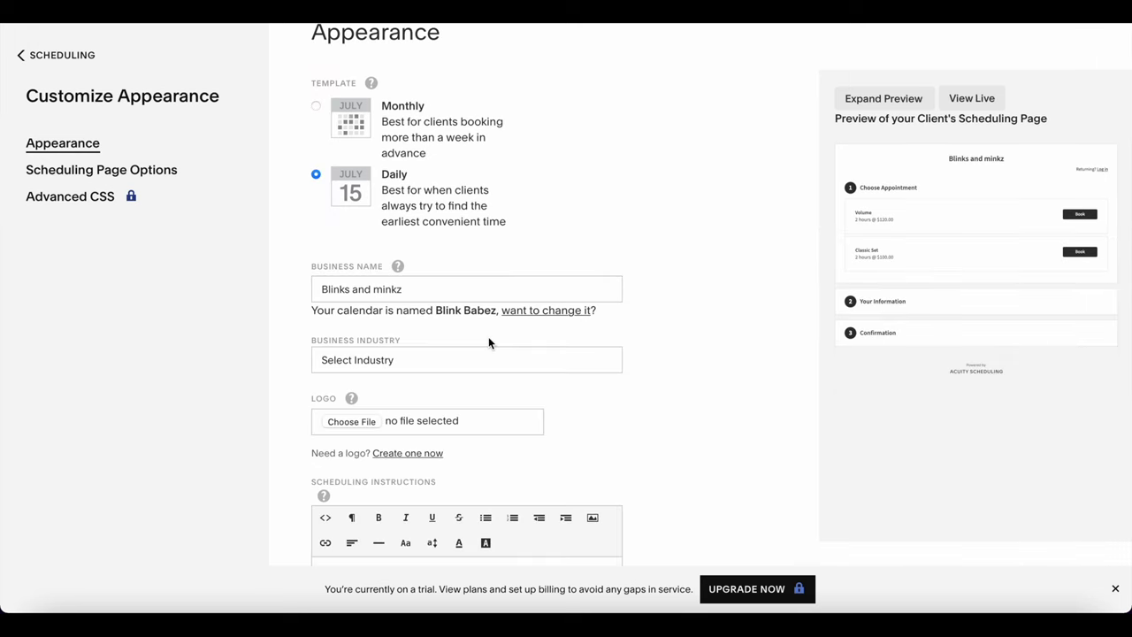
click(443, 357)
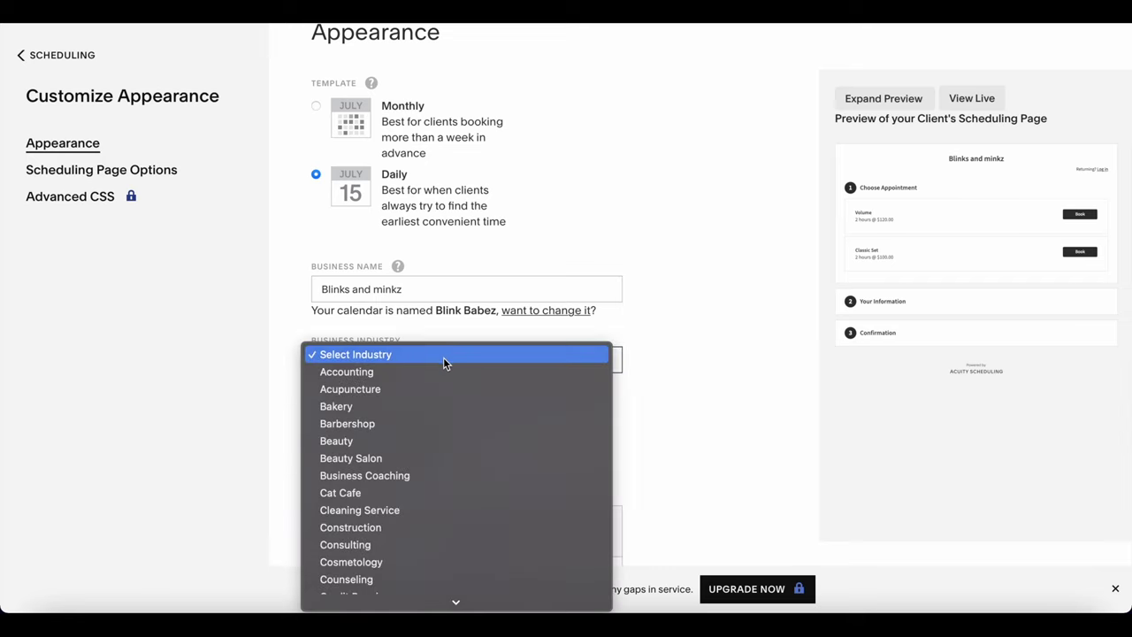
scroll(446, 485, down, 5)
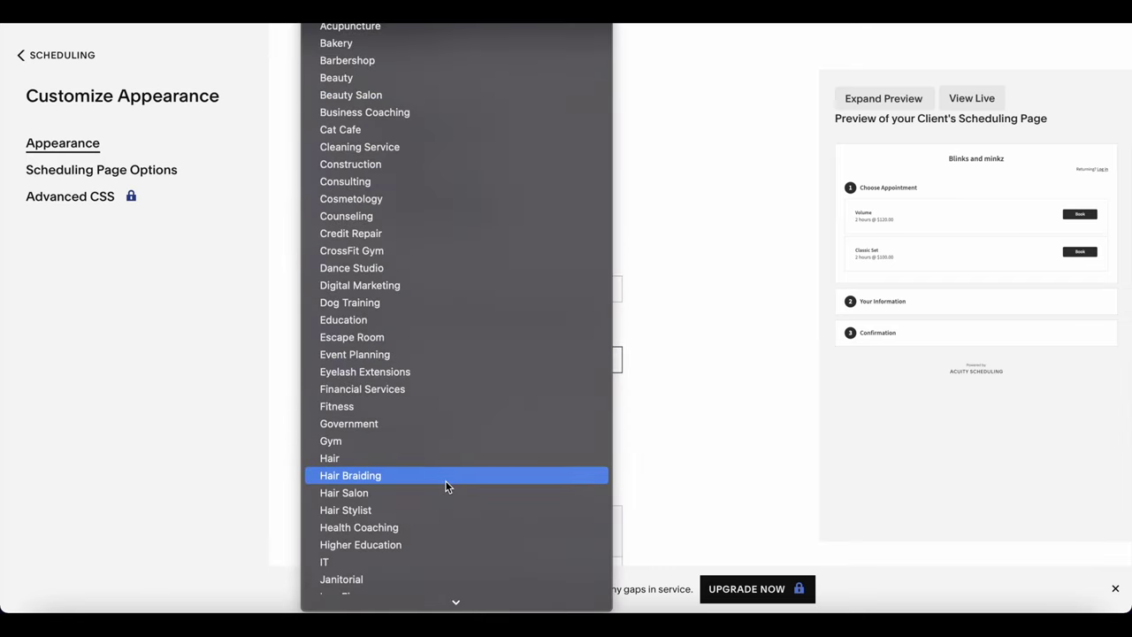
scroll(446, 486, down, 5)
scroll(446, 486, down, 2)
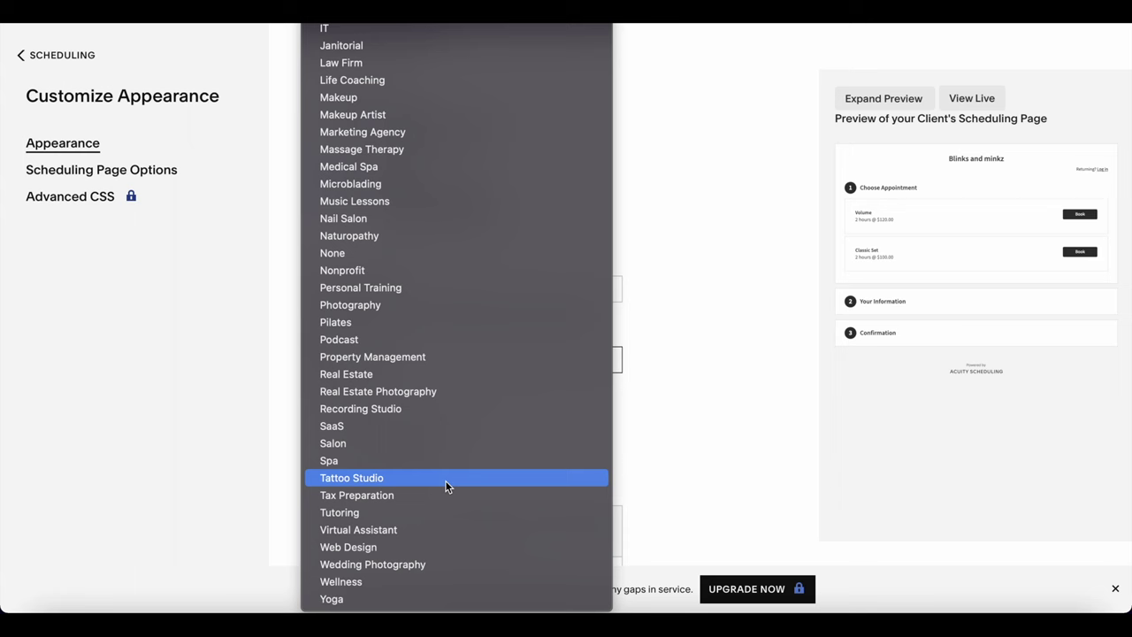
click(441, 443)
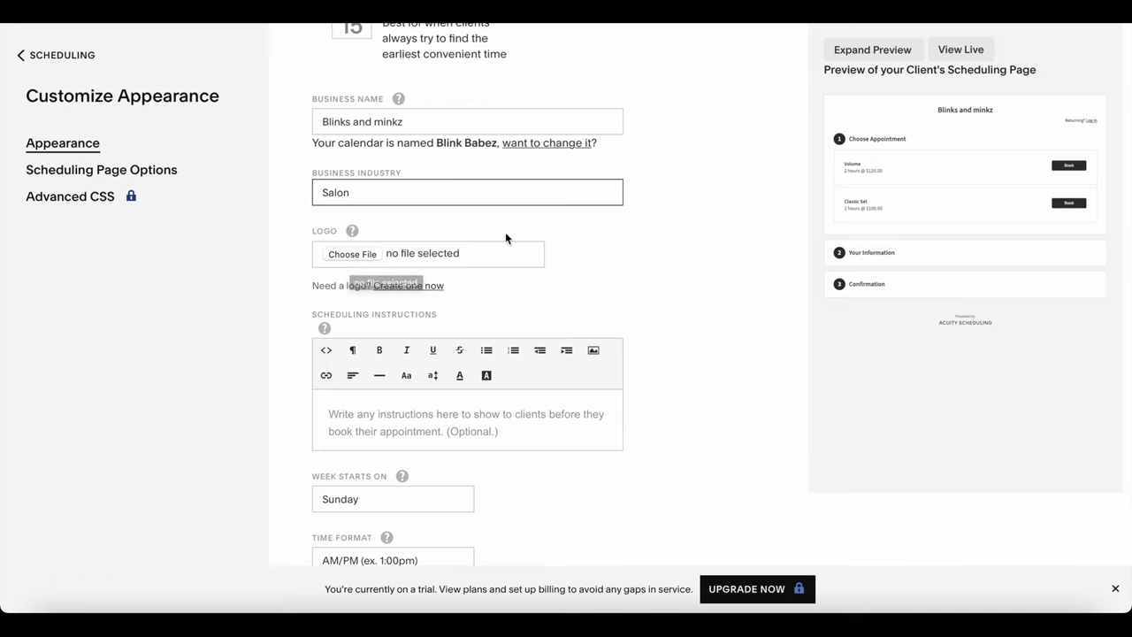
Enter 'PLEASE READ FULL POLICY BEFORE BOOKING!' in the Scheduling Instructions box.
scroll(519, 291, down, 3)
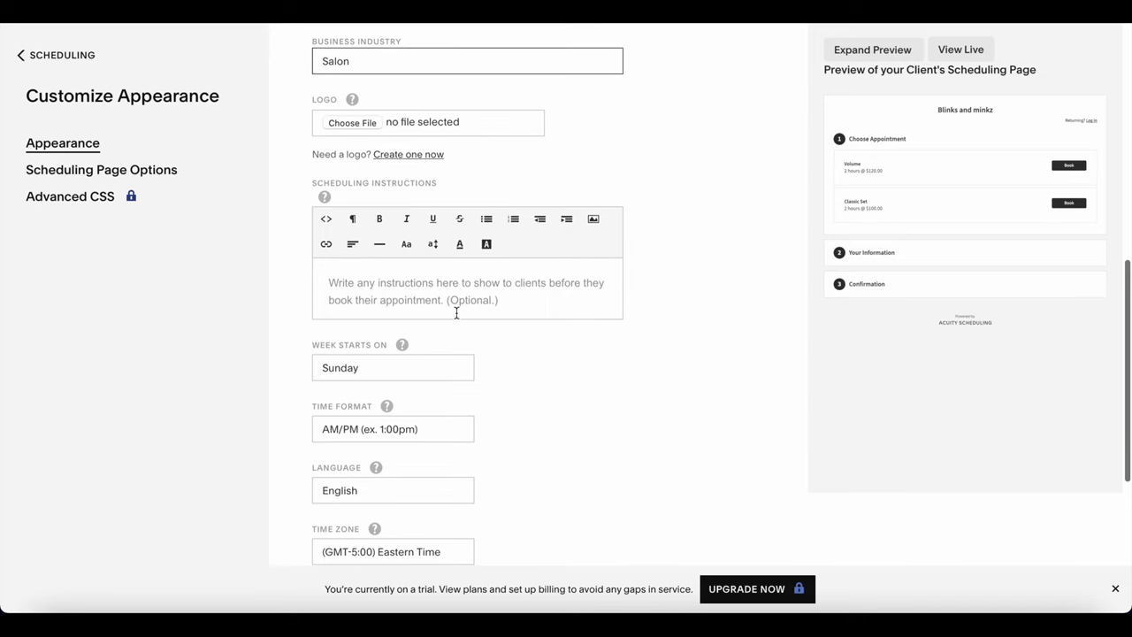
click(436, 286)
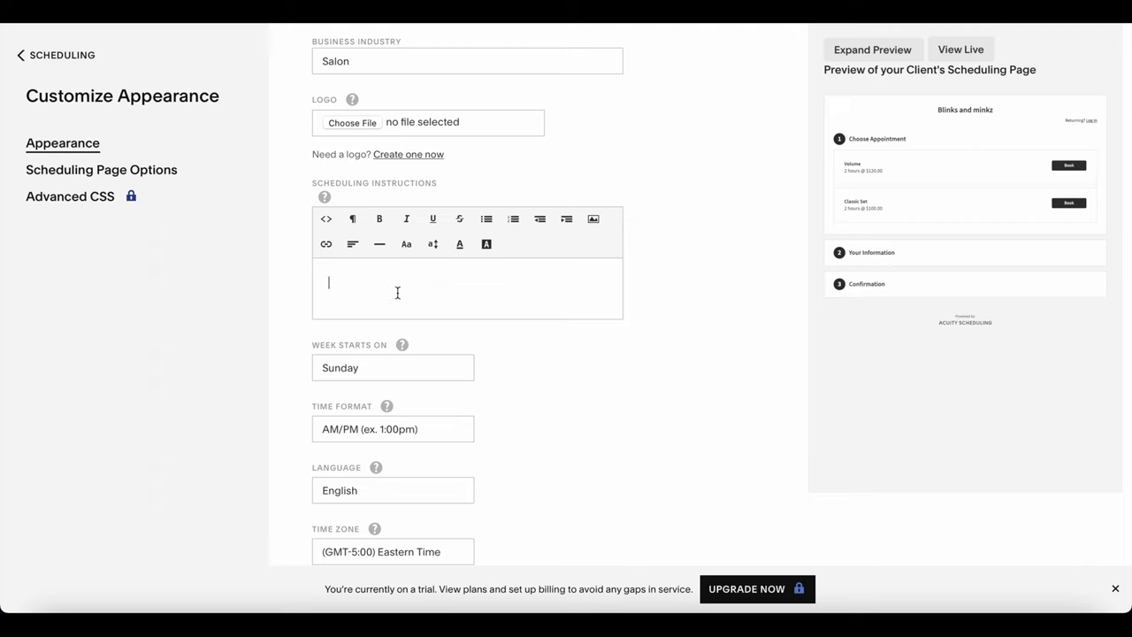
text(PLEASE READ )
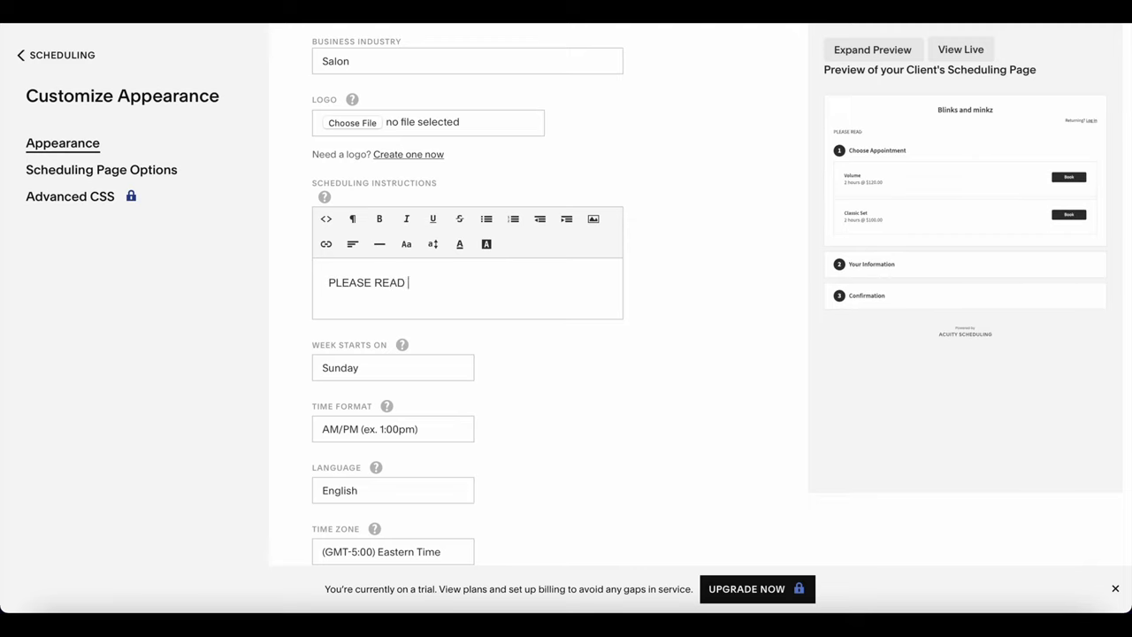
text(FULL POLICY BEFOR)
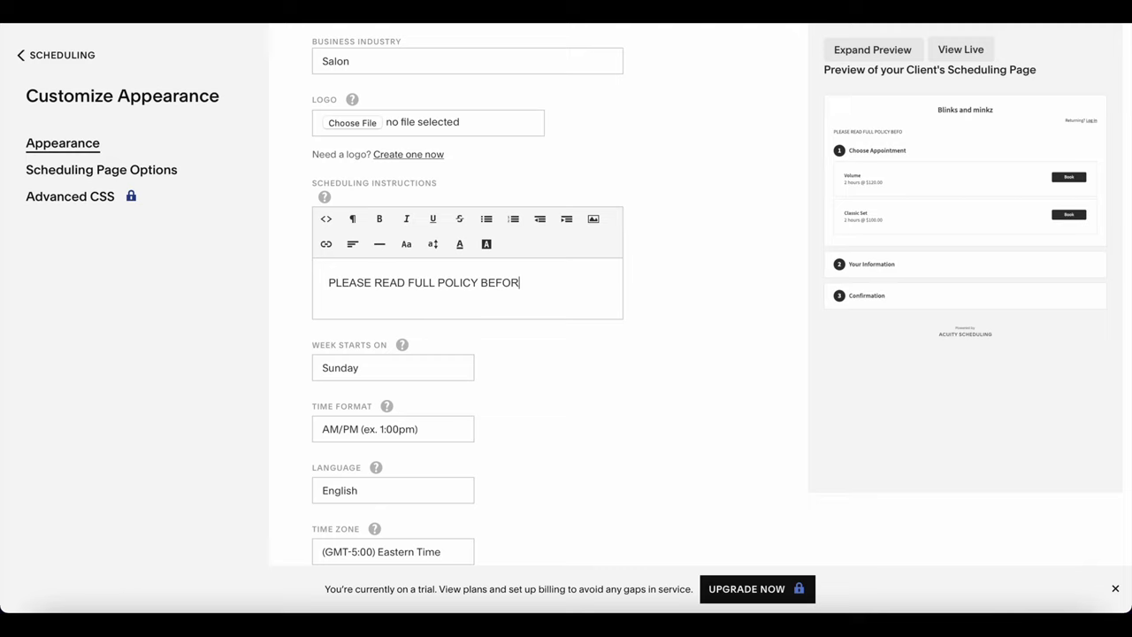
text(E BOOKING!)
Format the policy line as bold and underlined with a red background colour.
drag(327, 282, 589, 286)
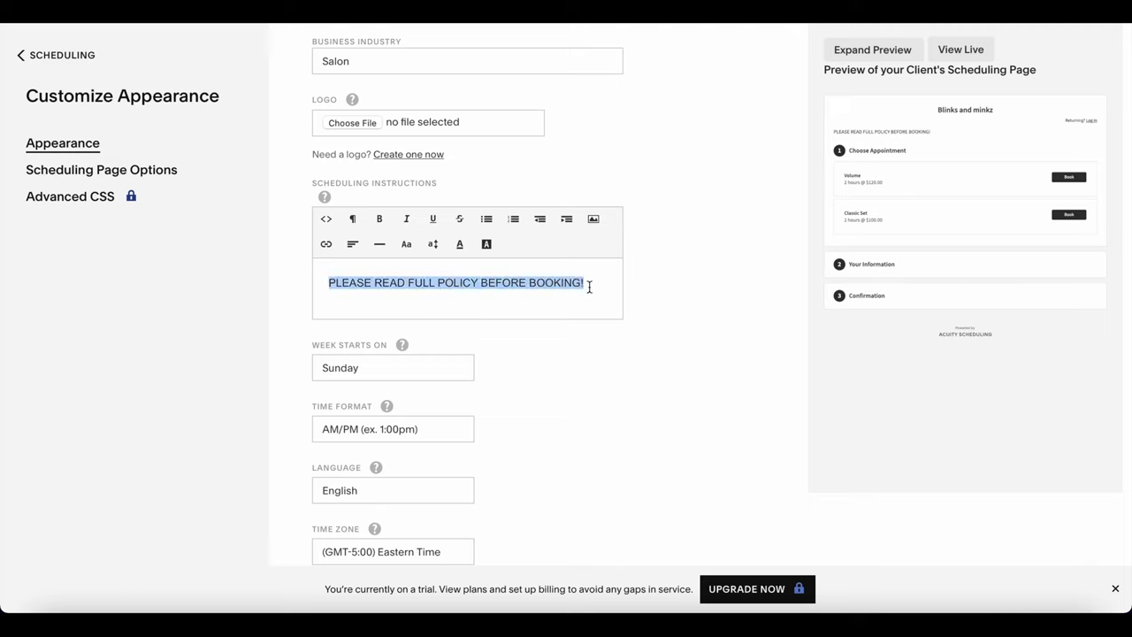
click(379, 218)
click(433, 218)
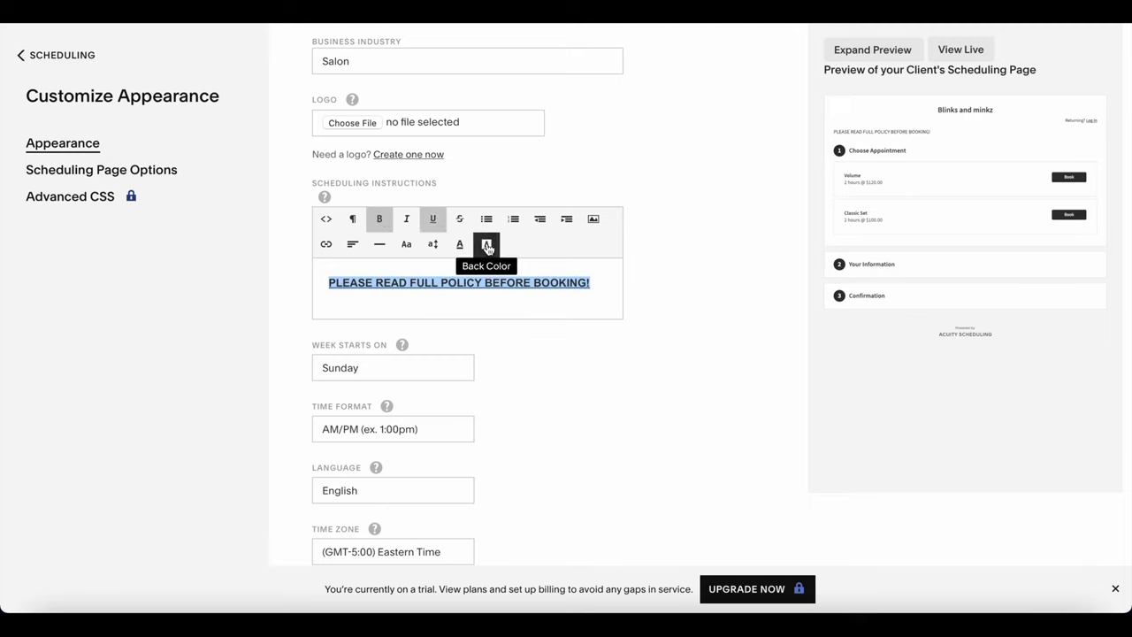
click(486, 247)
click(573, 275)
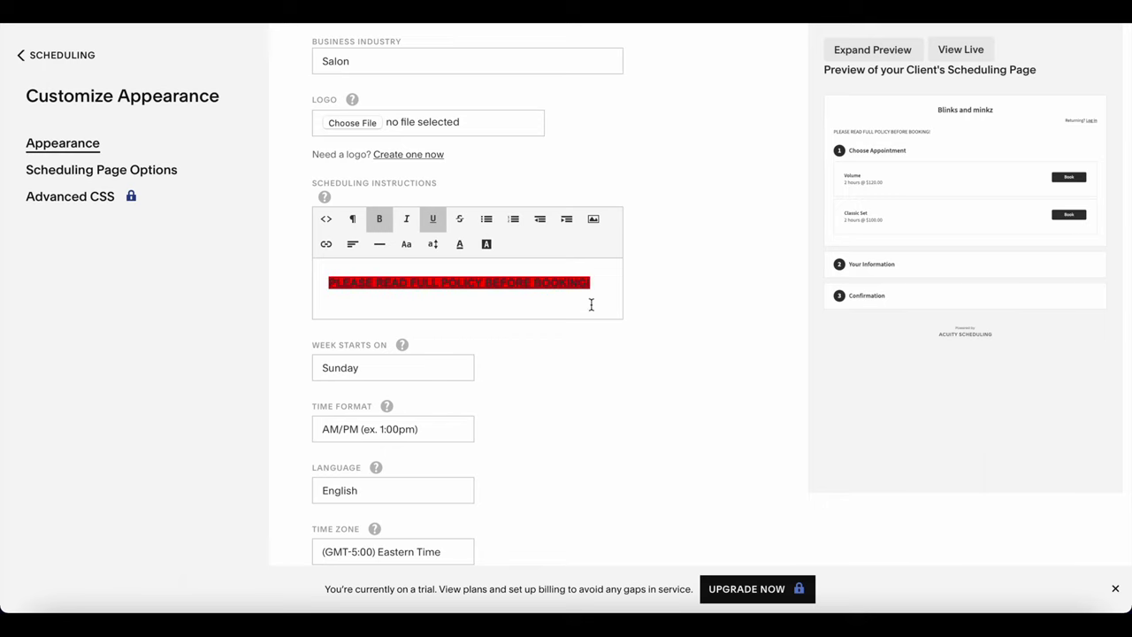
scroll(578, 353, down, 3)
scroll(579, 353, up, 1)
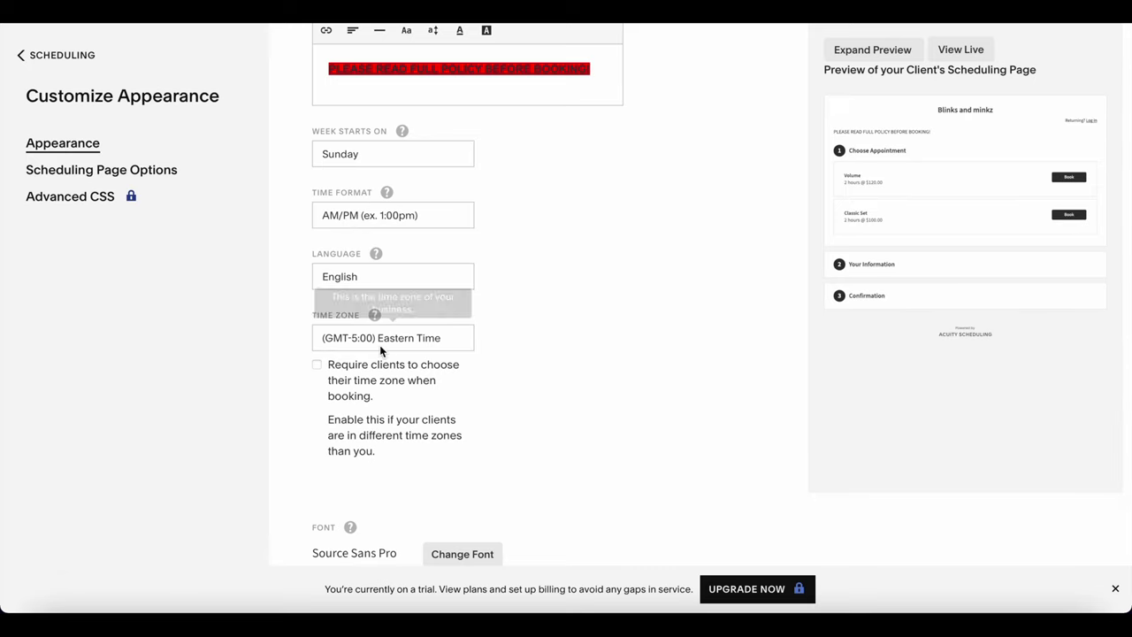
Save the appearance settings at the bottom of the page.
scroll(462, 361, down, 2)
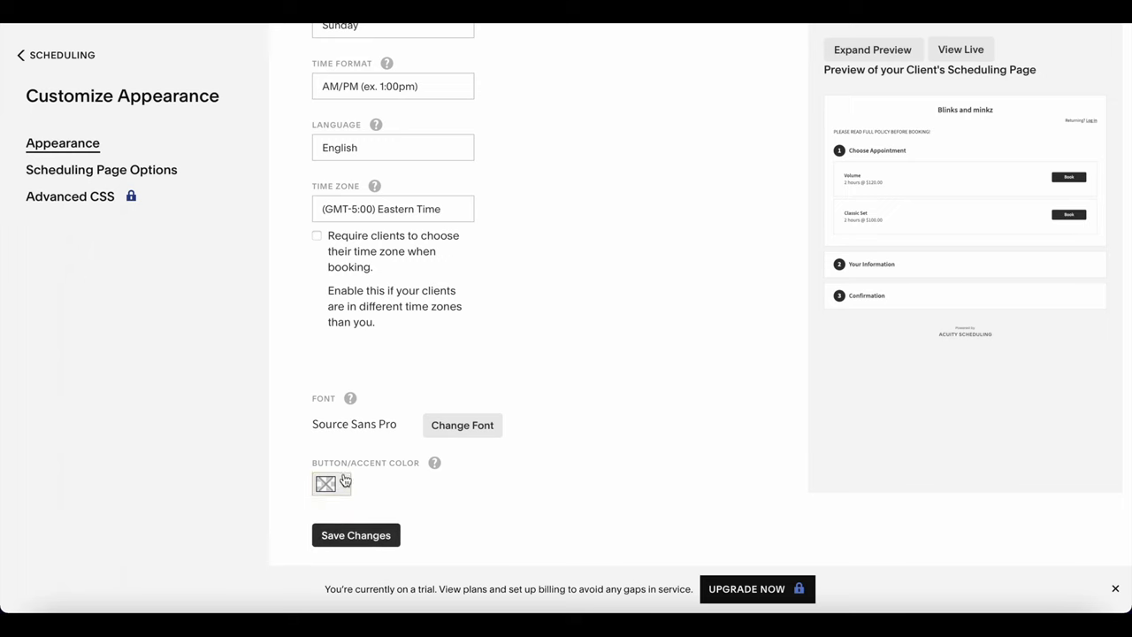
click(368, 530)
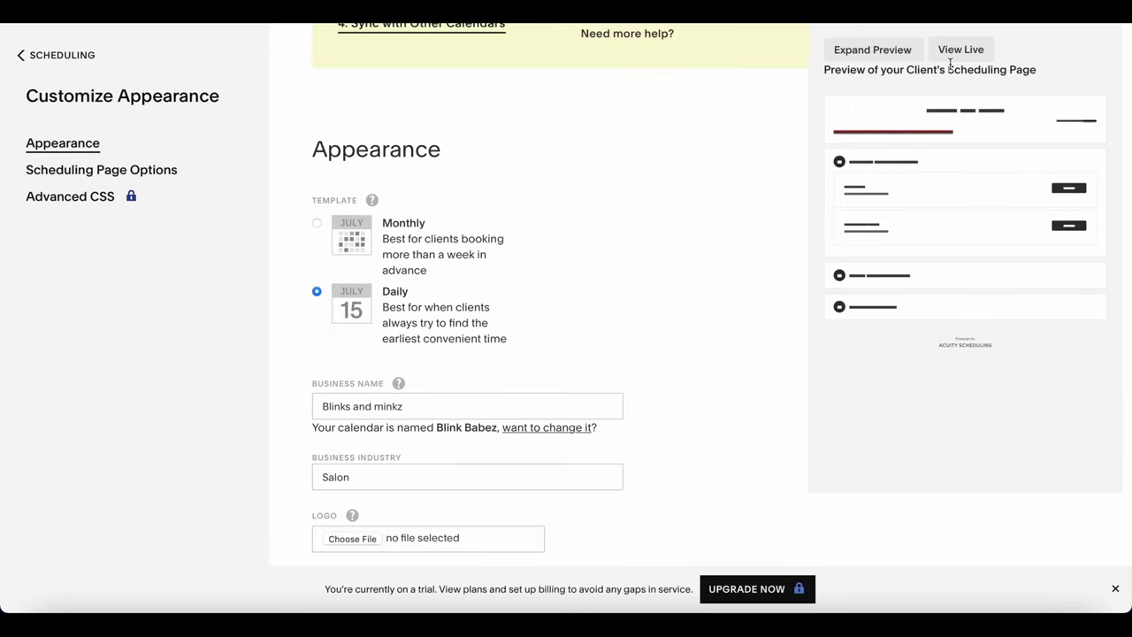
On the live booking page, choose Volume with the Bottom lashes add-on at Wednesday, January 25, 2:00pm.
click(954, 53)
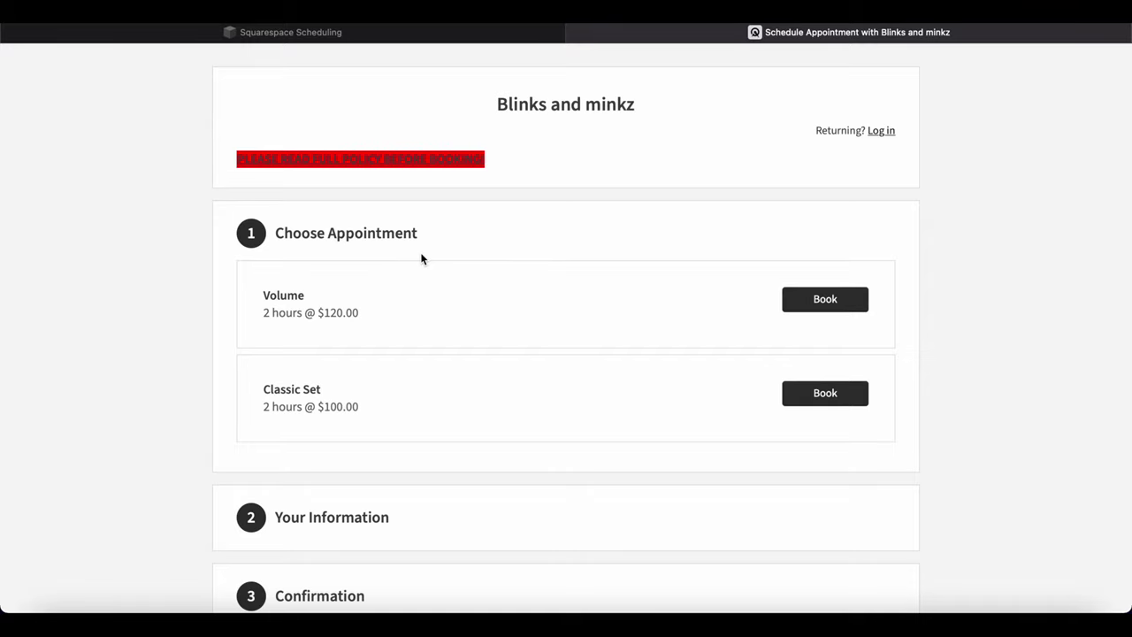
scroll(887, 175, down, 3)
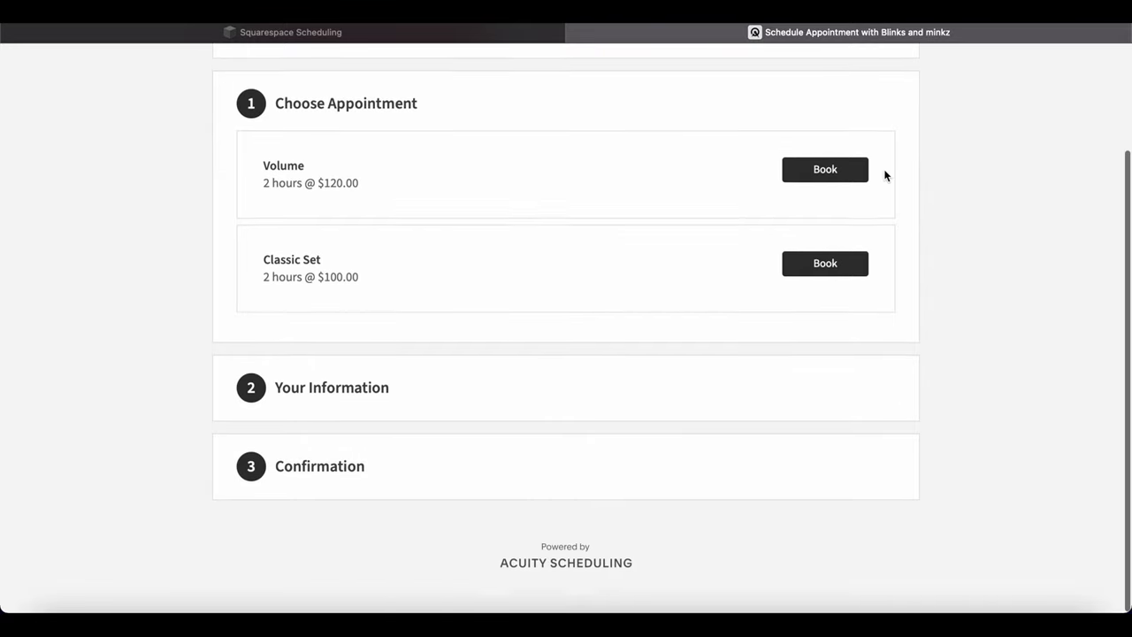
scroll(884, 173, up, 3)
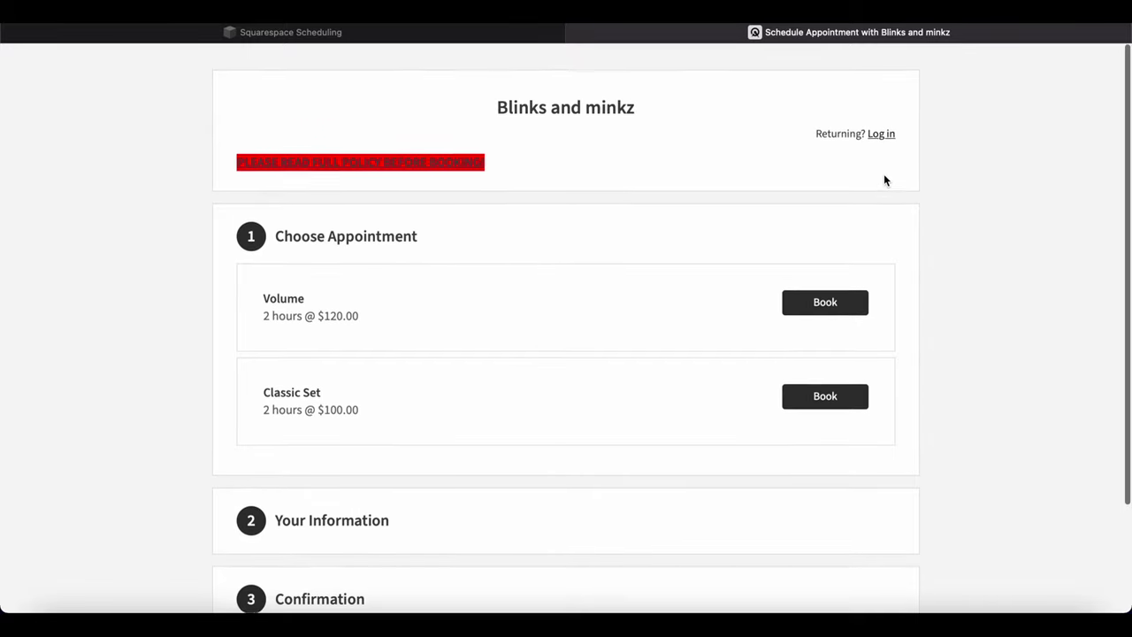
click(820, 301)
scroll(741, 361, down, 3)
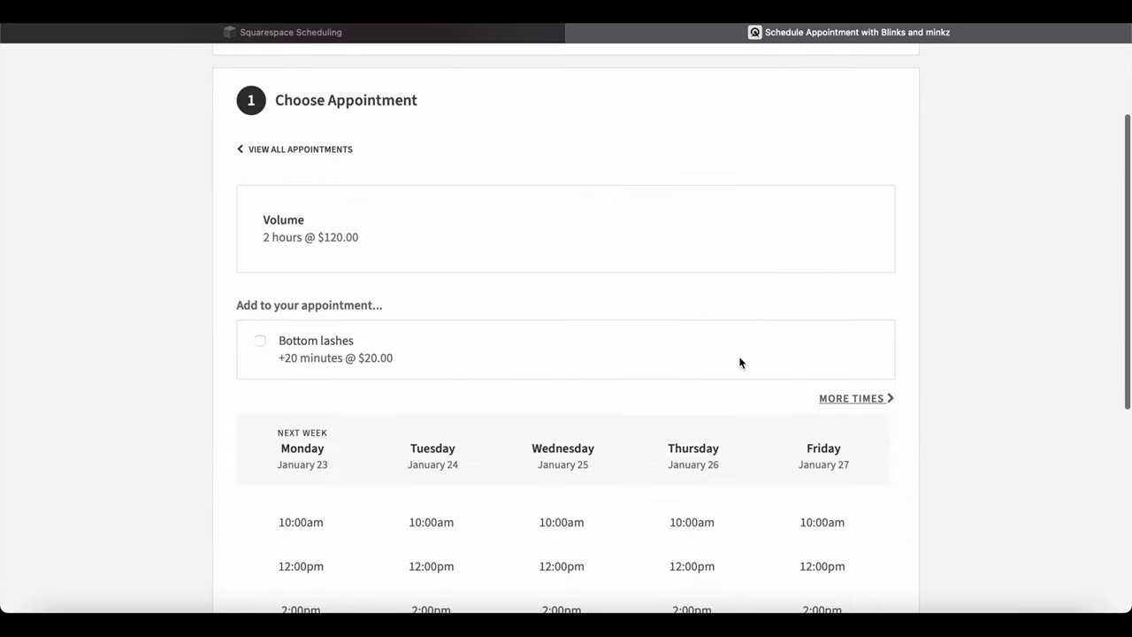
click(257, 341)
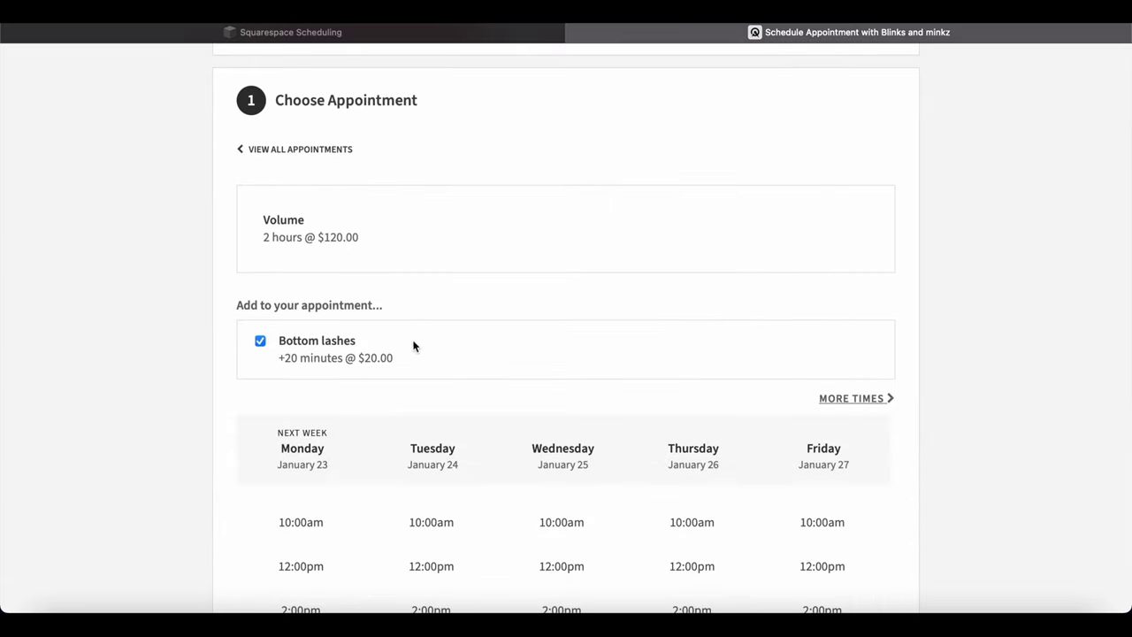
scroll(412, 345, down, 3)
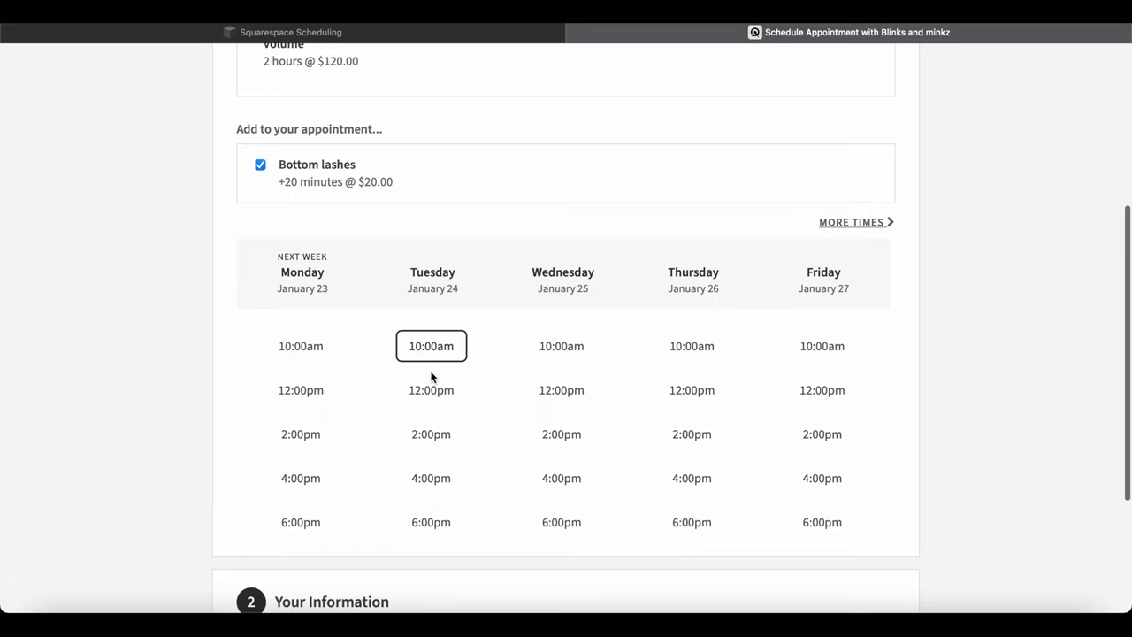
click(556, 442)
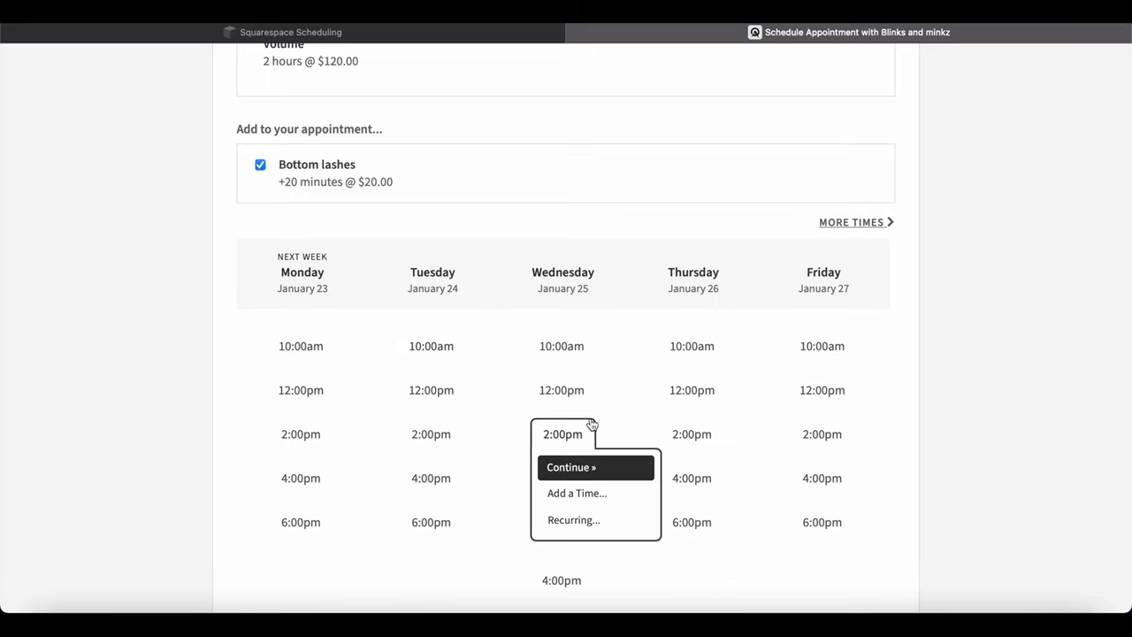
click(576, 468)
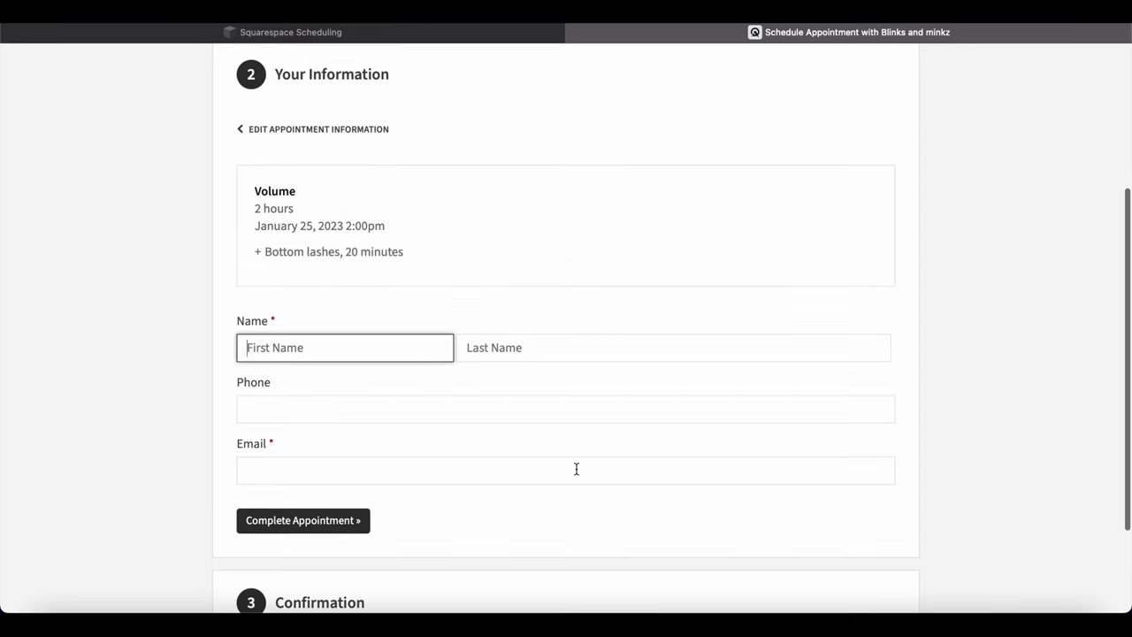
Enter the client's first and last name on the booking form.
scroll(460, 340, down, 3)
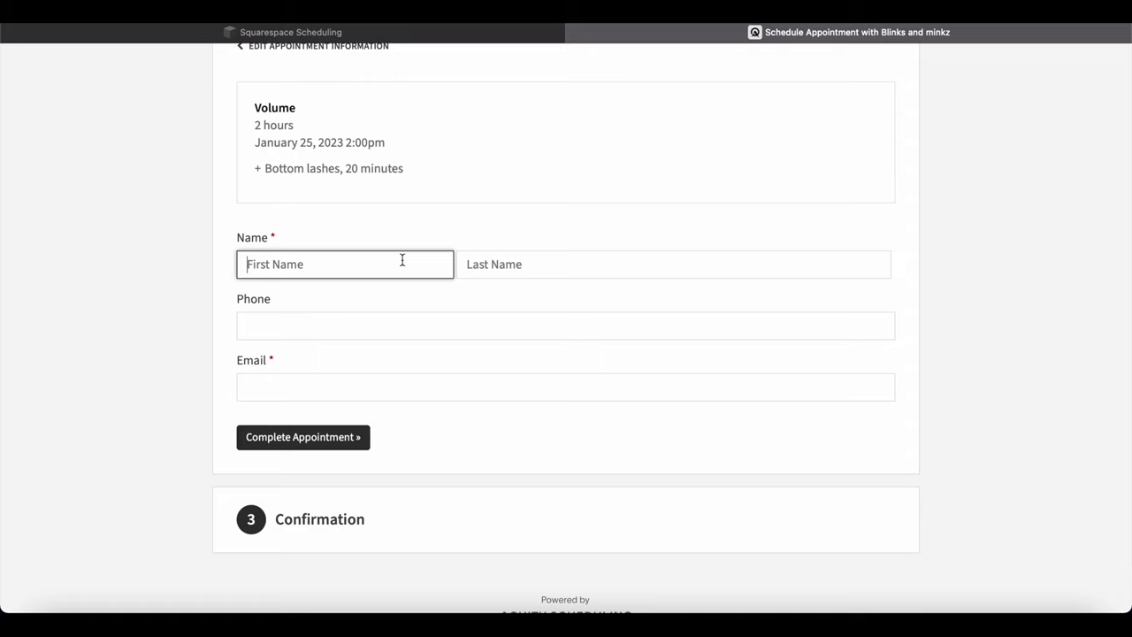
text(KEL)
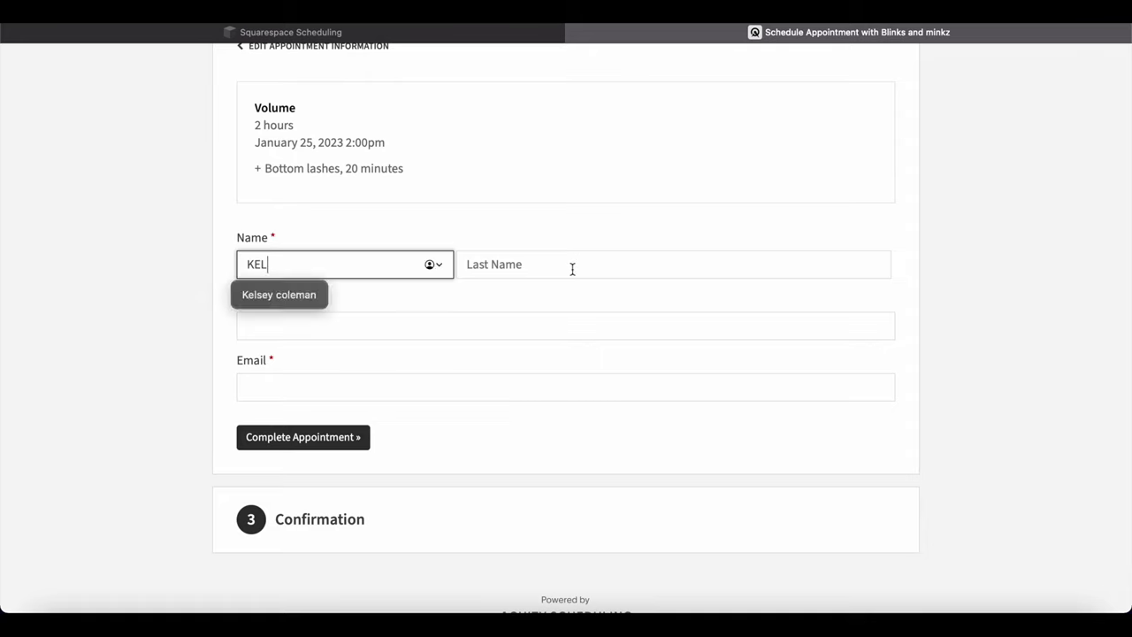
click(568, 269)
text(BLIN)
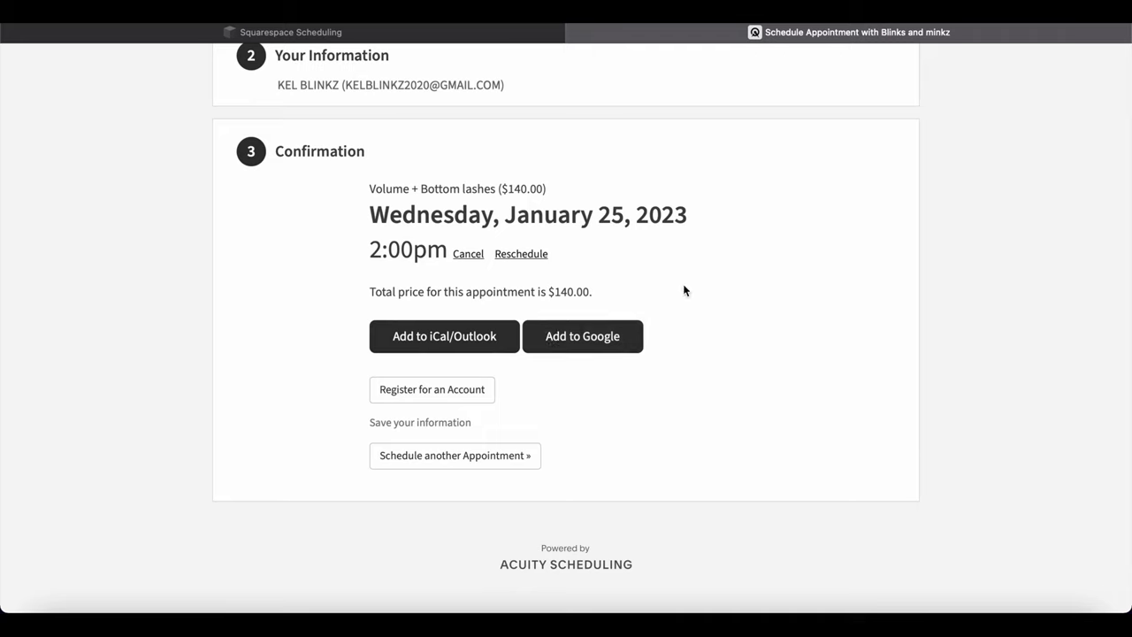
scroll(682, 289, up, 2)
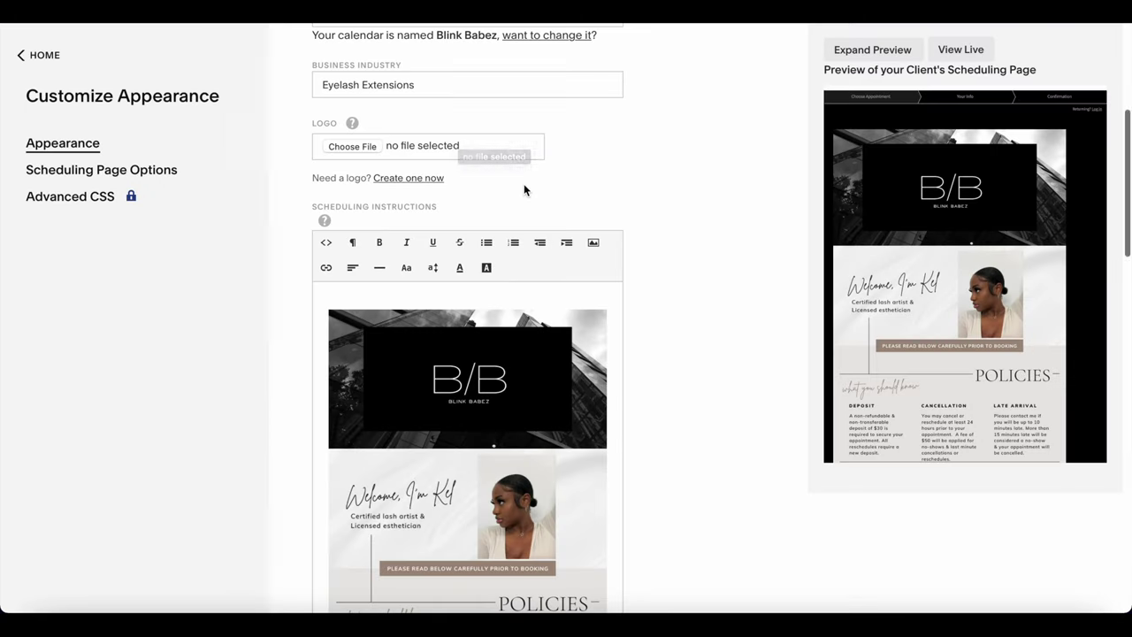
Leave Customize Appearance for the dashboard calendar, week of January 15, 2023.
scroll(525, 190, down, 2)
scroll(525, 190, down, 2)
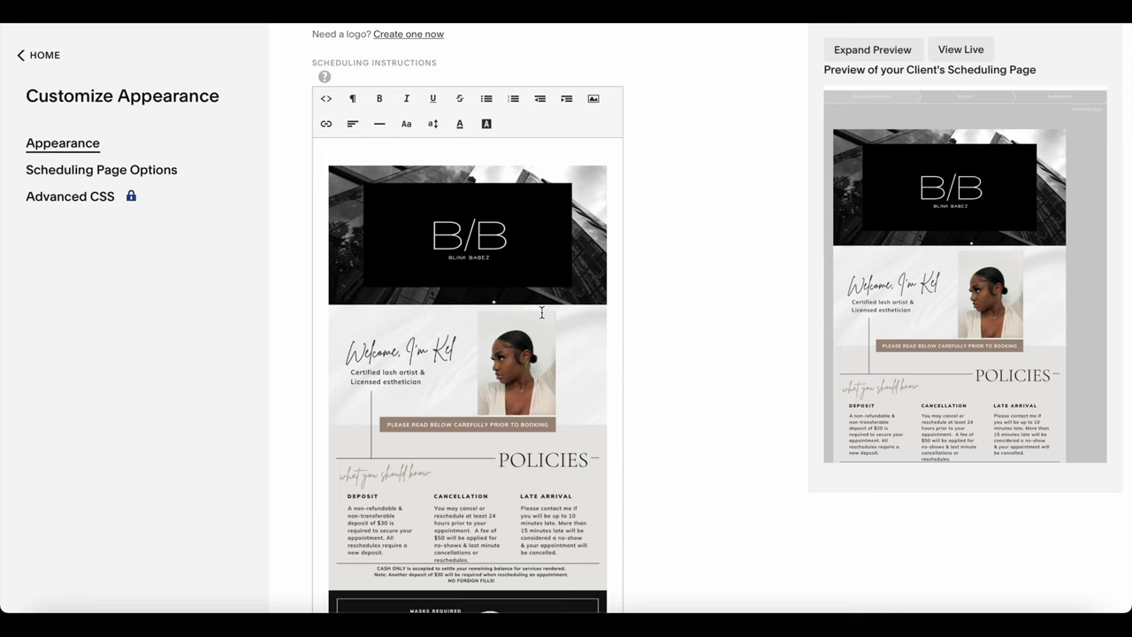
scroll(541, 314, down, 1)
scroll(541, 311, down, 2)
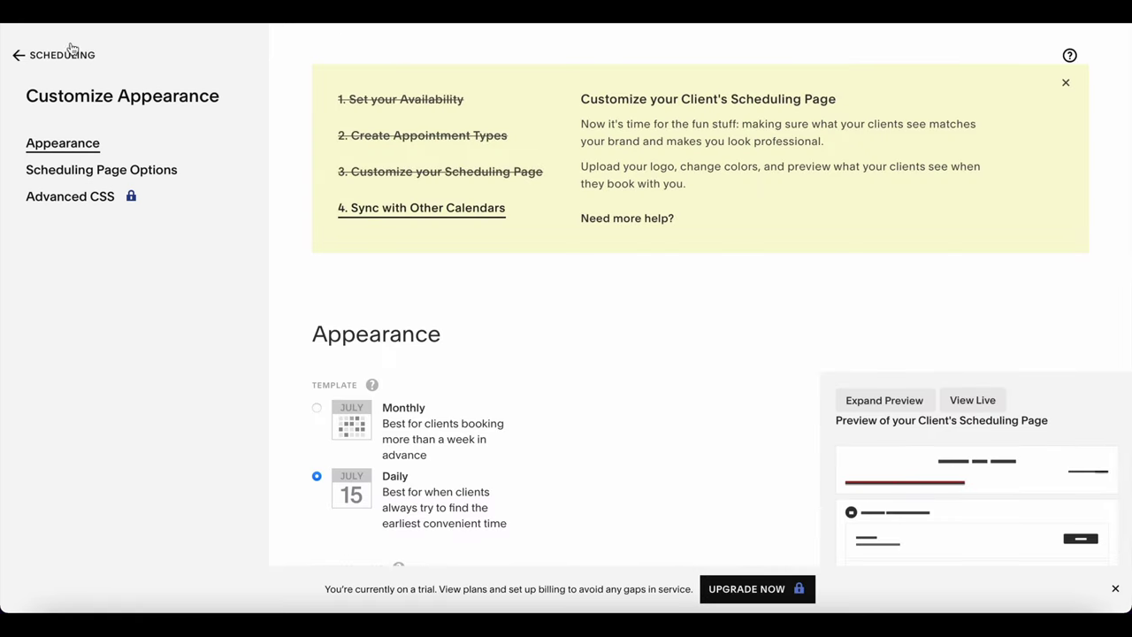
click(72, 55)
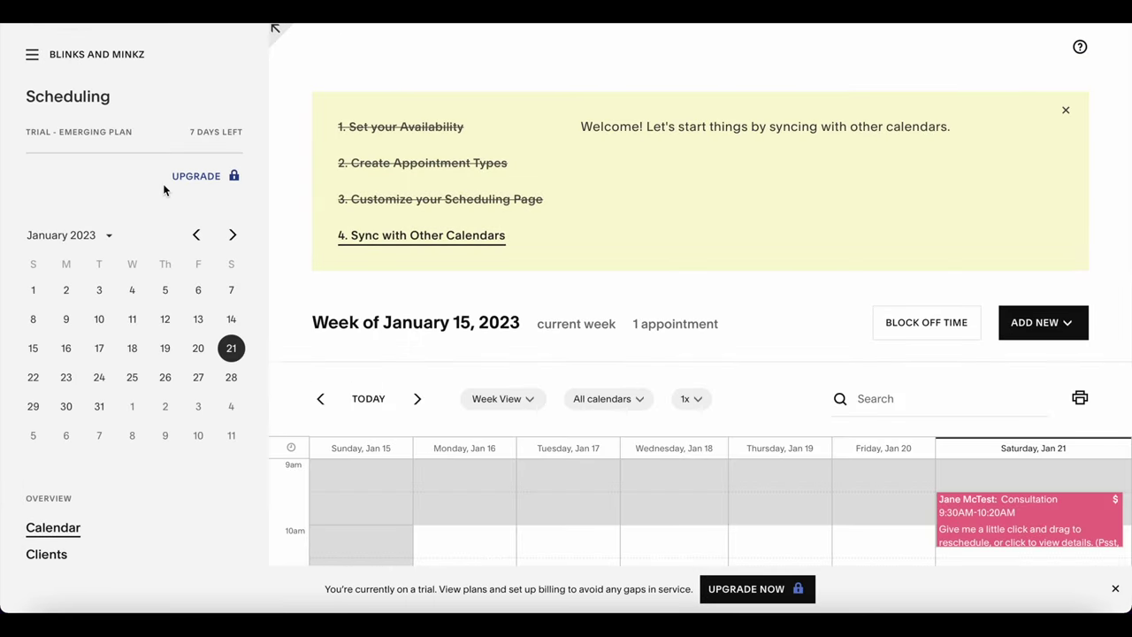
scroll(162, 190, down, 5)
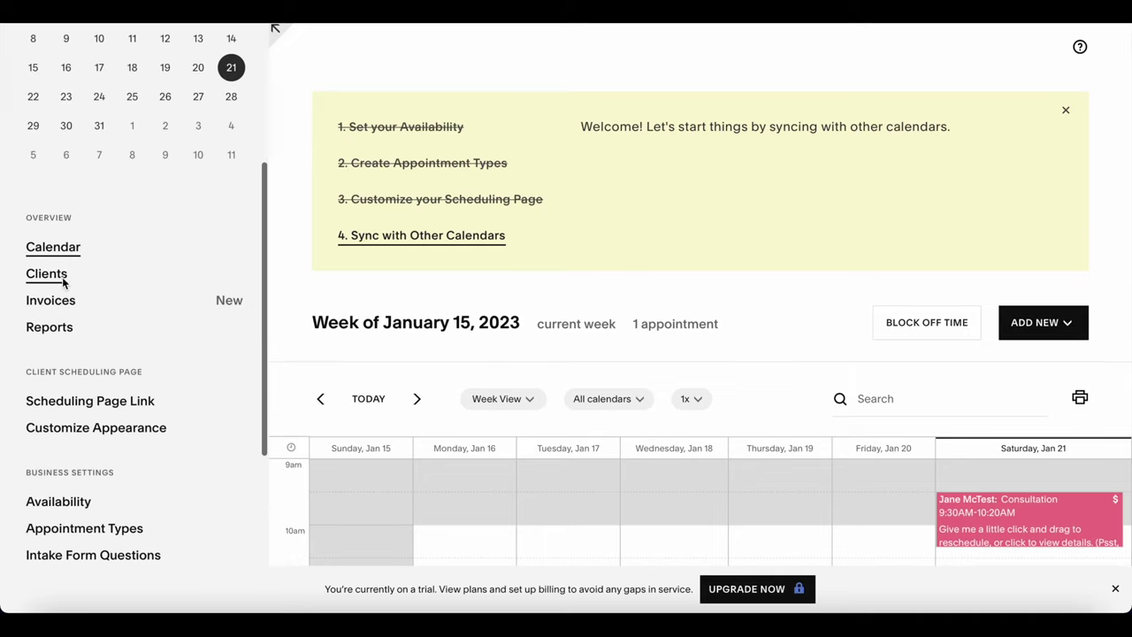
Browse the client list and empty Invoices page, then view the January 2023 appointments report.
click(61, 281)
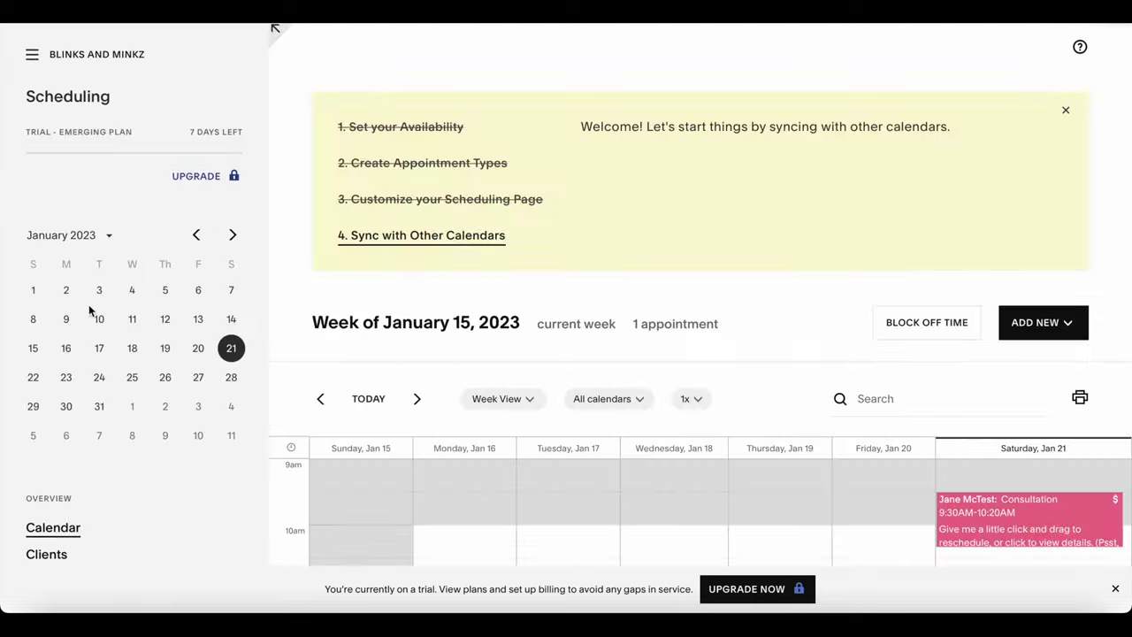
scroll(90, 310, down, 3)
scroll(90, 311, down, 3)
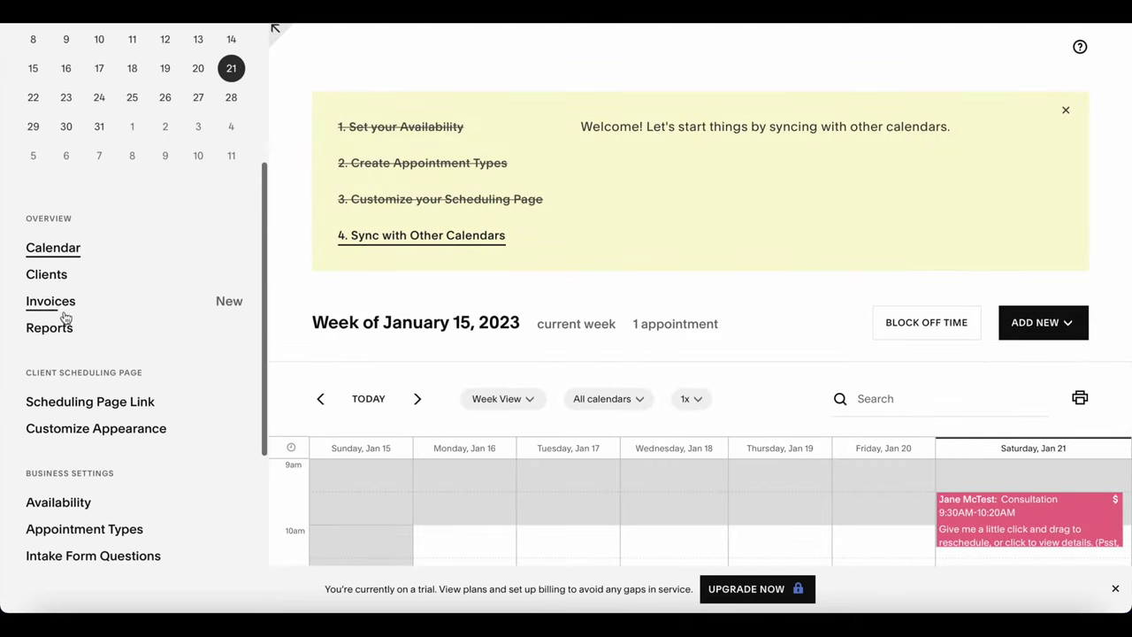
click(53, 303)
scroll(50, 308, down, 2)
scroll(51, 307, up, 2)
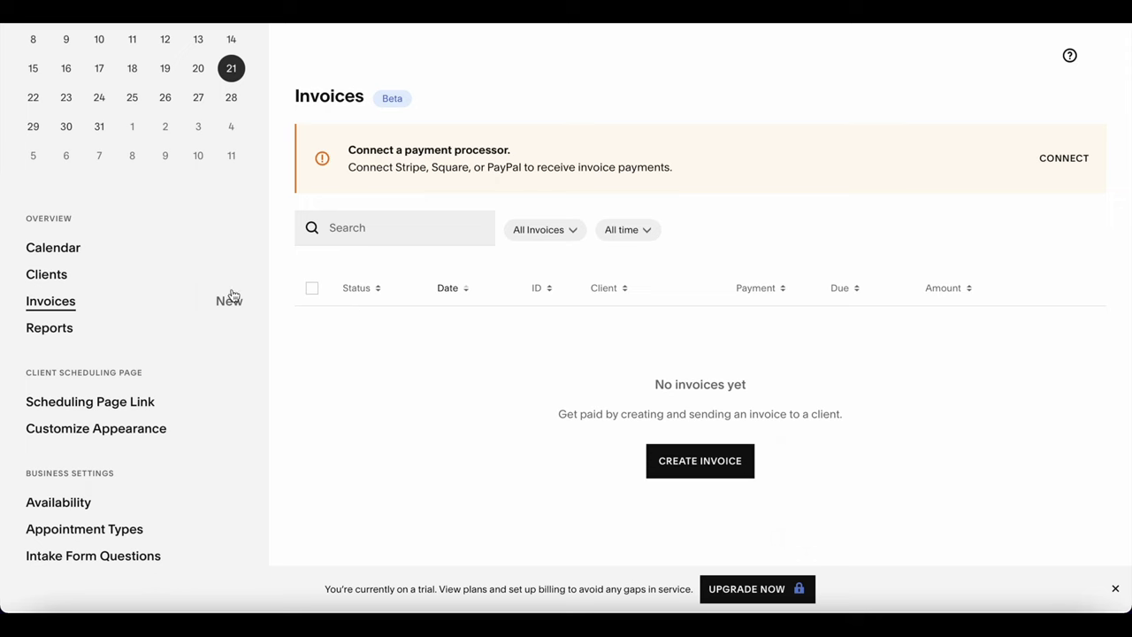
click(59, 326)
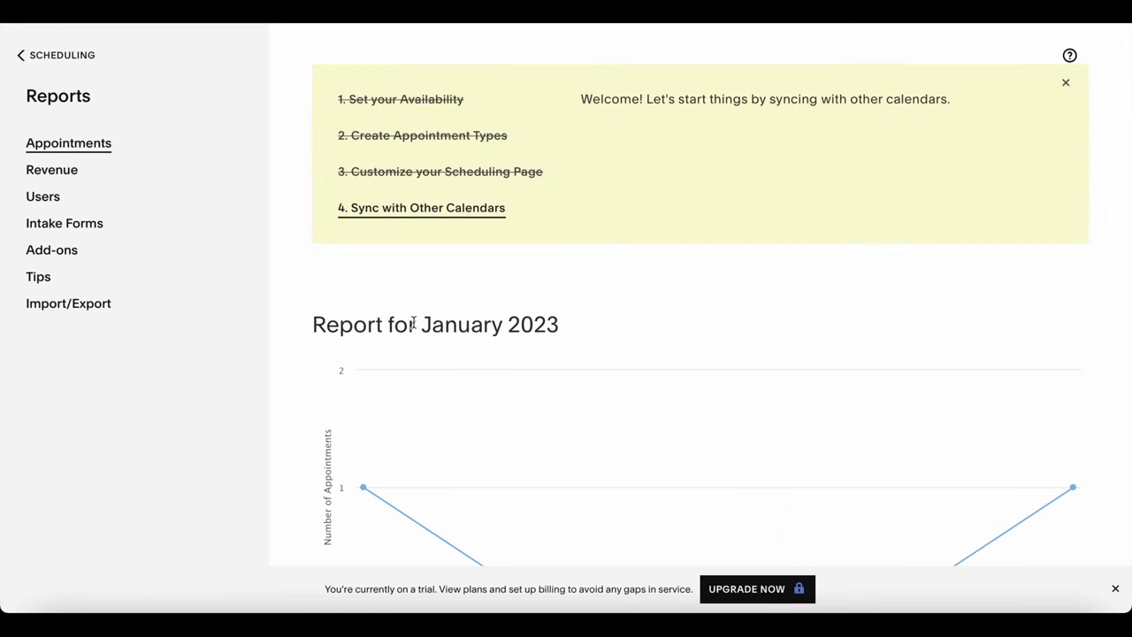
Step through the Revenue, Users, Intake Forms, Add-ons, Tips and Import/Export reports, then return to the calendar.
scroll(413, 324, down, 2)
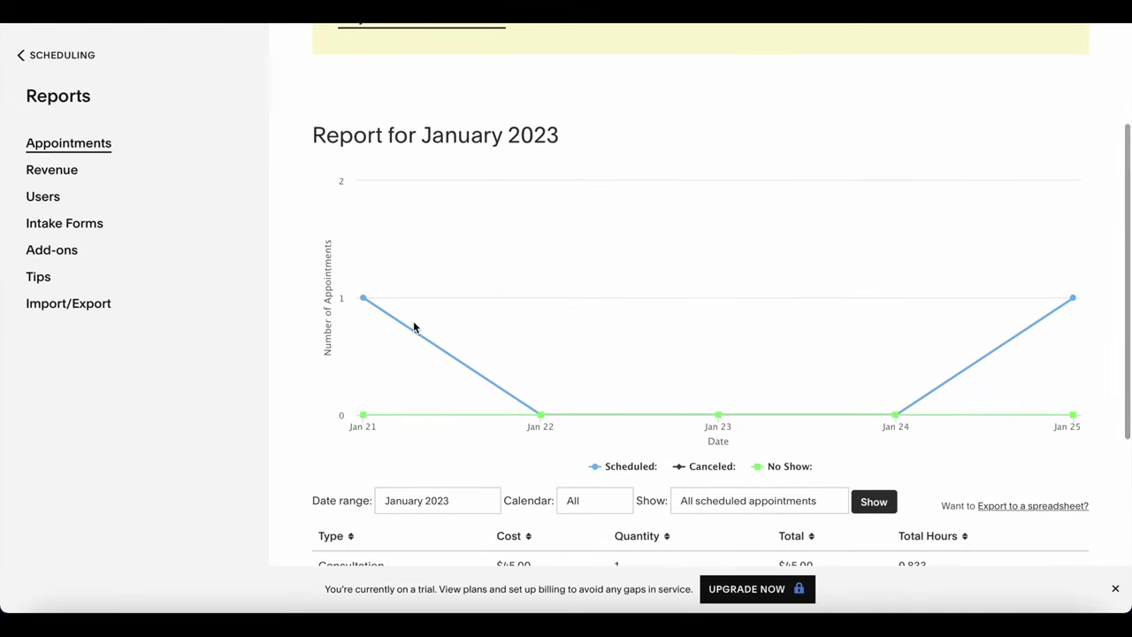
click(52, 170)
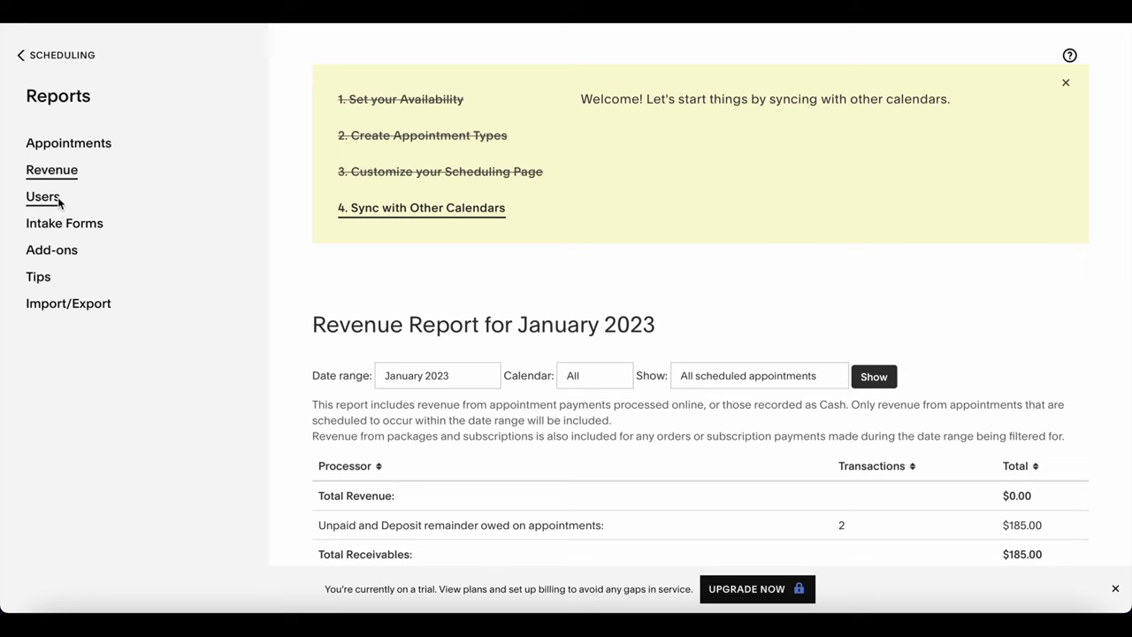
click(58, 203)
click(64, 231)
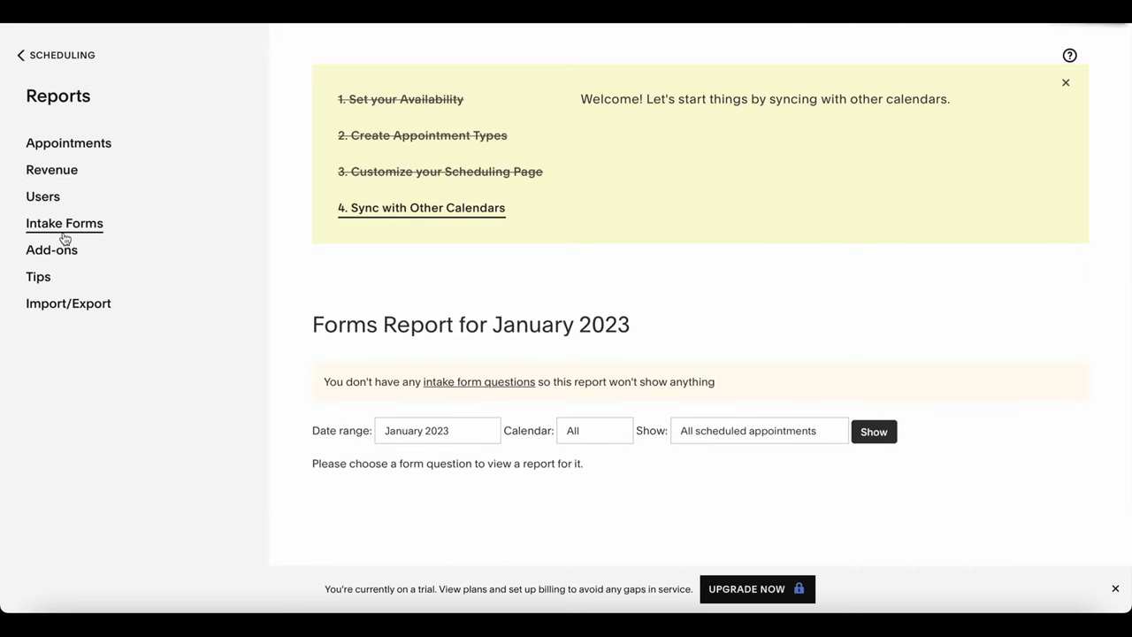
click(69, 257)
click(51, 278)
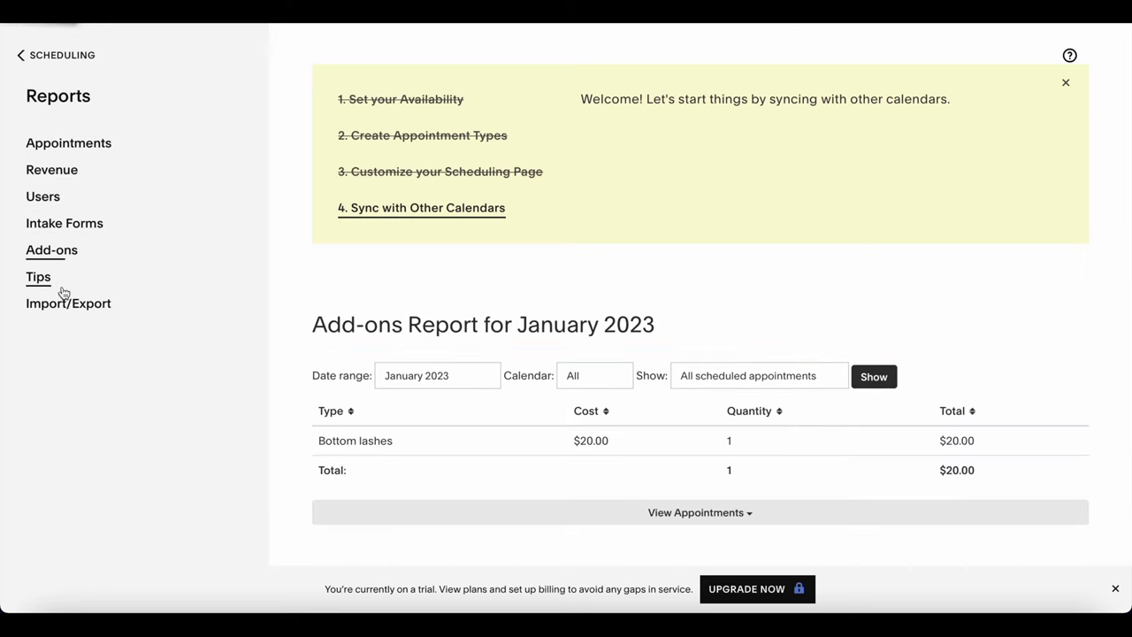
click(69, 303)
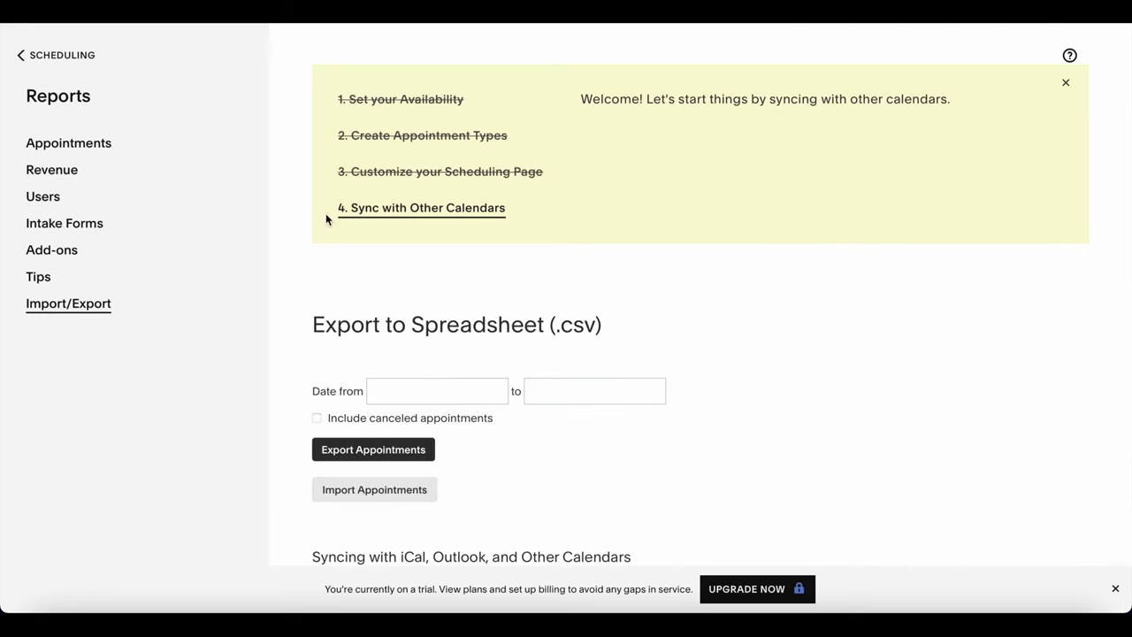
click(78, 62)
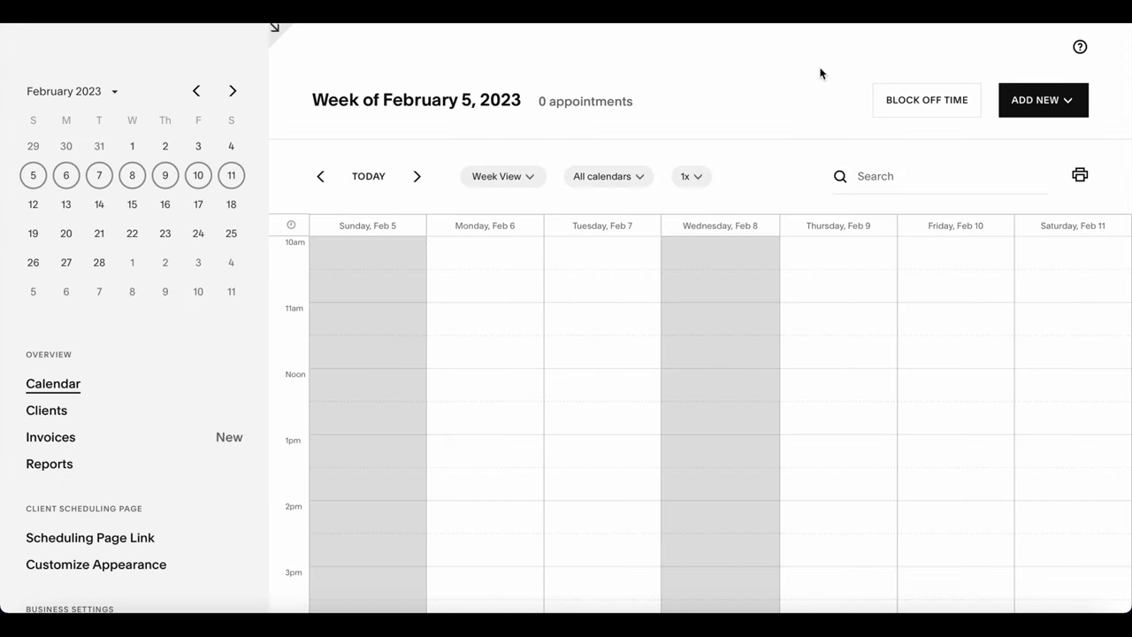
Block off February 1–28, 2023 on the Blink Babez calendar and both sub-calendars.
click(941, 108)
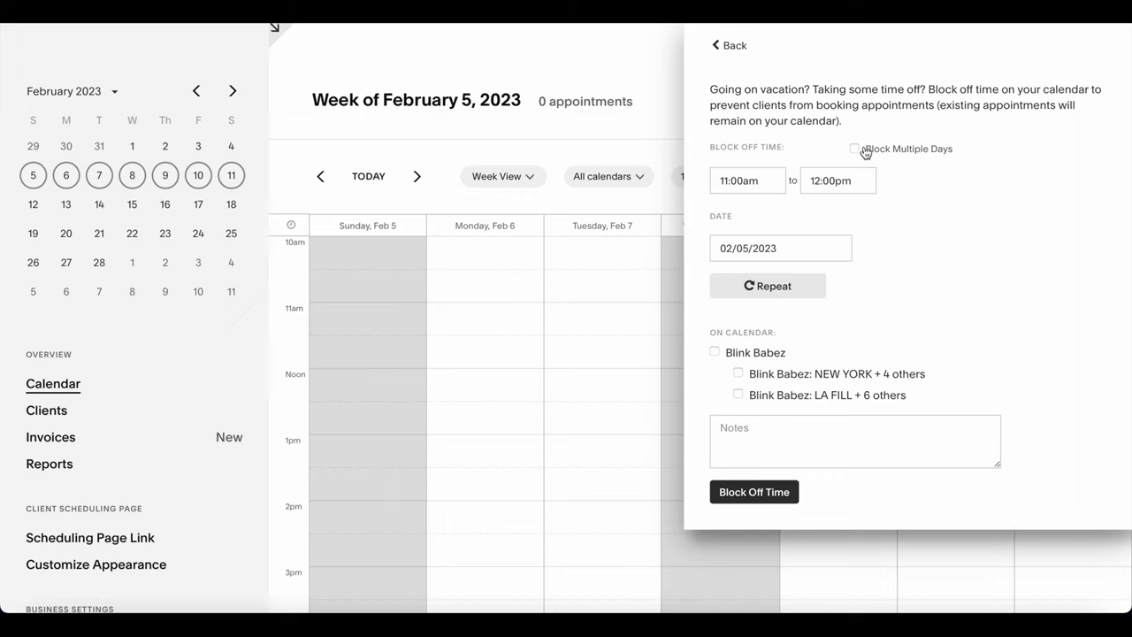
click(855, 149)
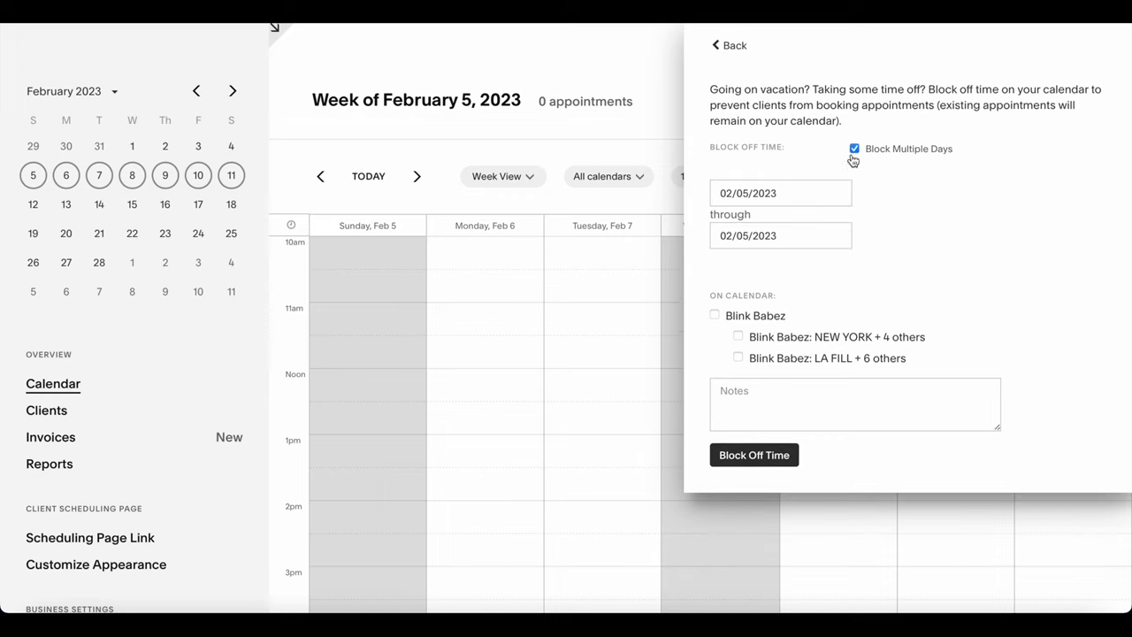
click(749, 197)
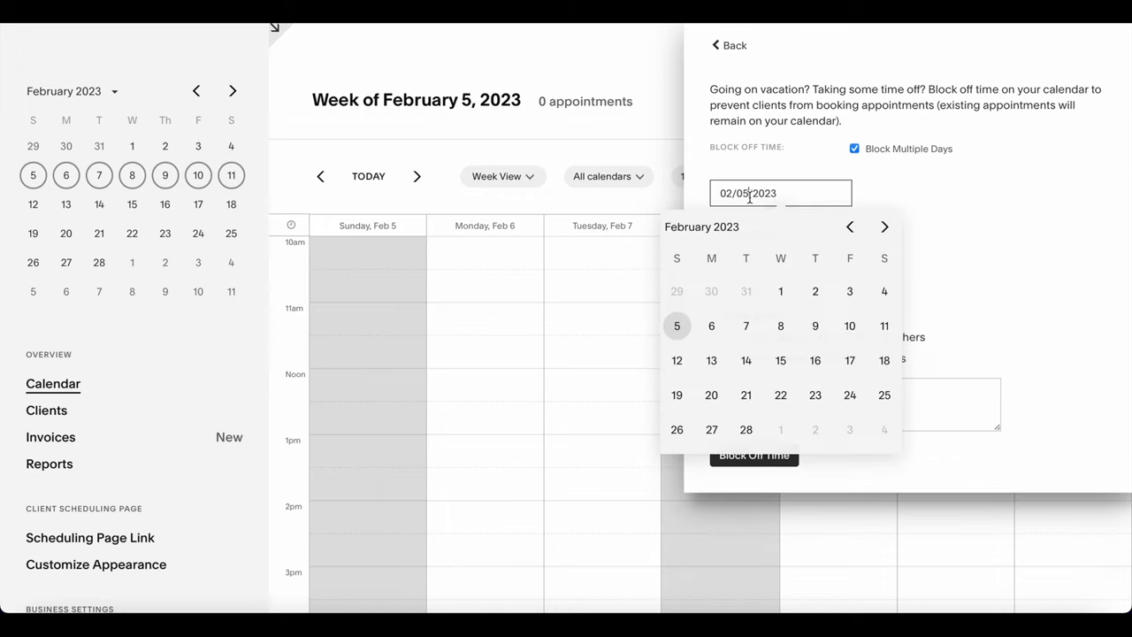
click(781, 295)
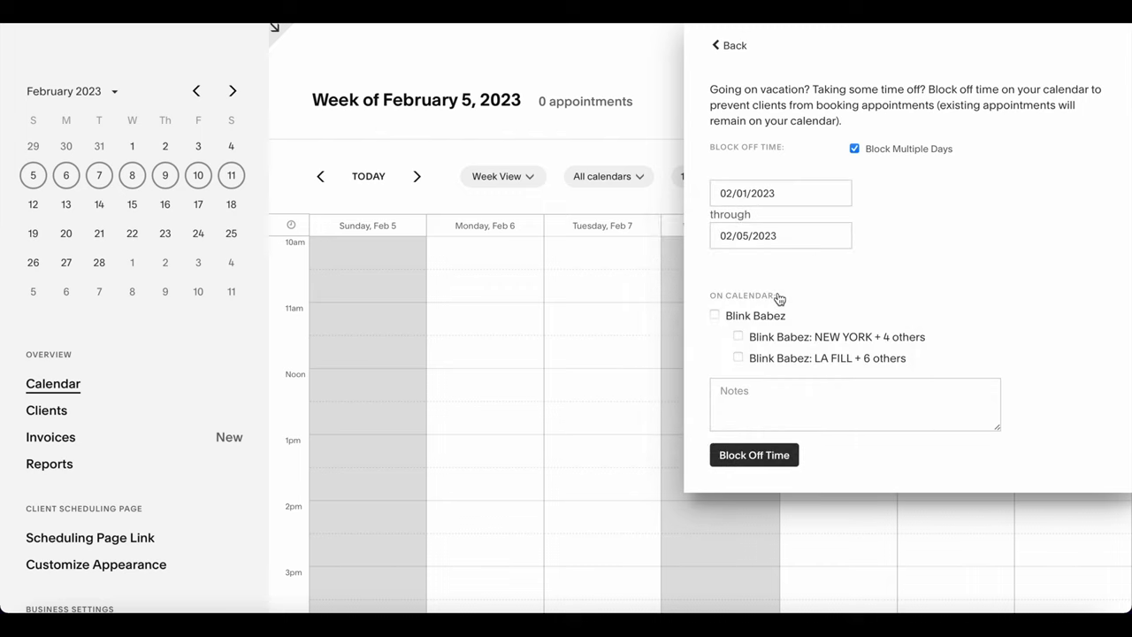
click(756, 235)
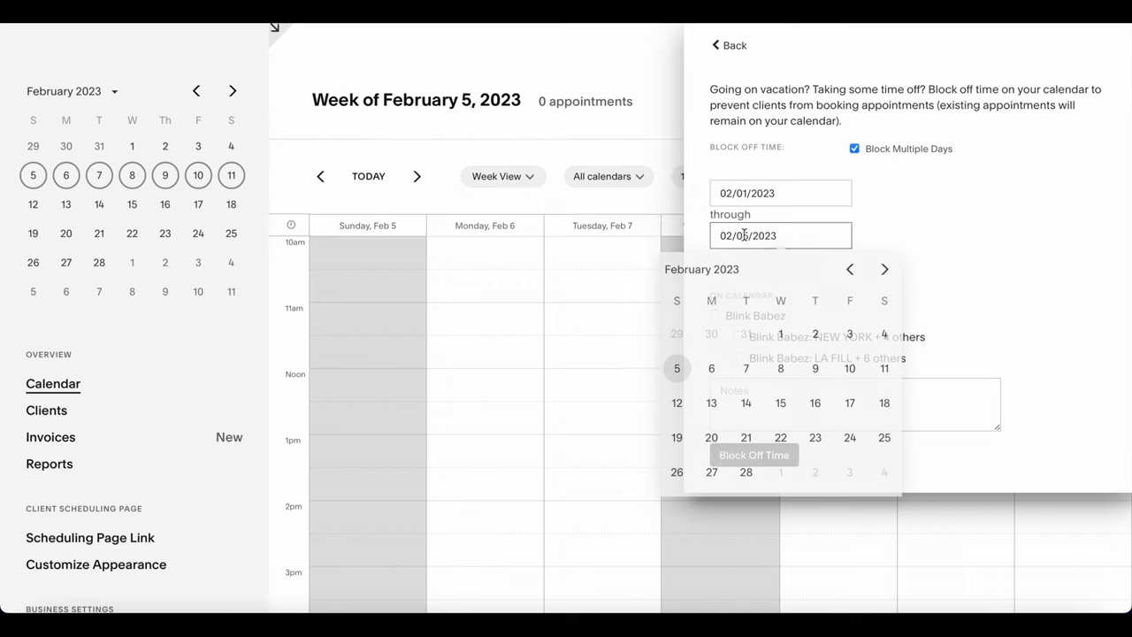
click(746, 472)
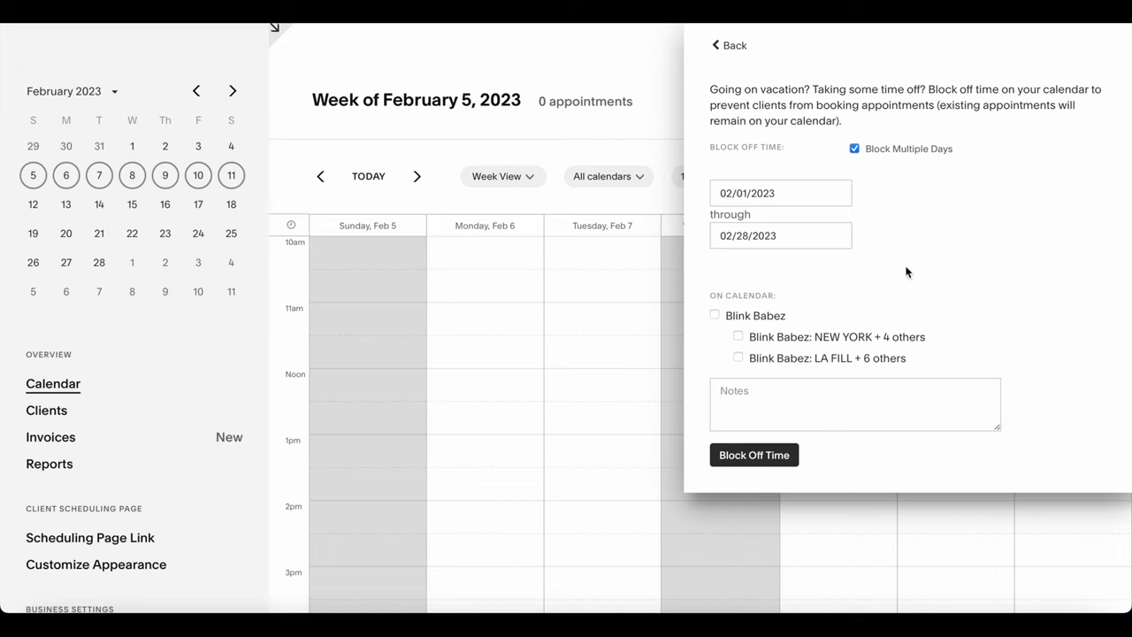
click(715, 311)
Save the time block from February 1 to February 28, 2023 as unavailable.
click(756, 457)
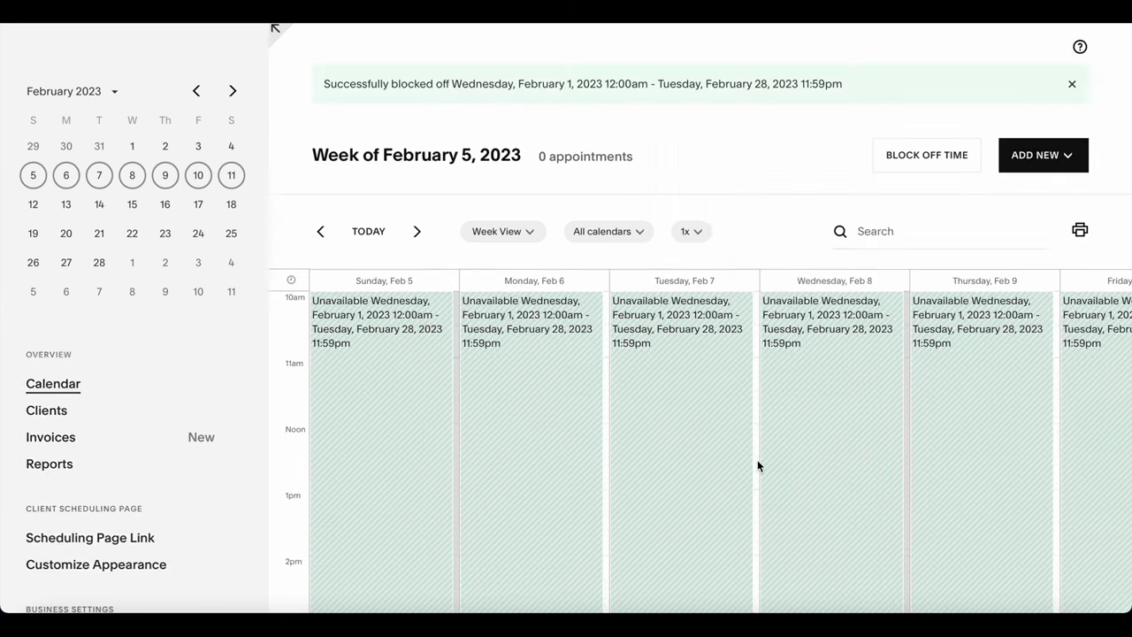